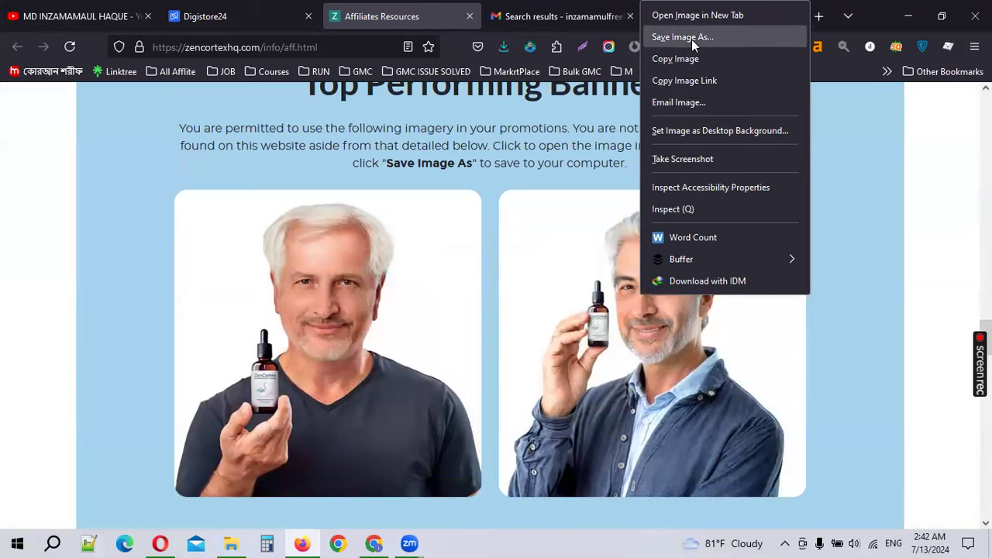
Examine the Top Performing Banners section of the affiliate page, including the permitted images and the instructions for saving them.
{"action": "left_click", "coordinate": [845, 505]}
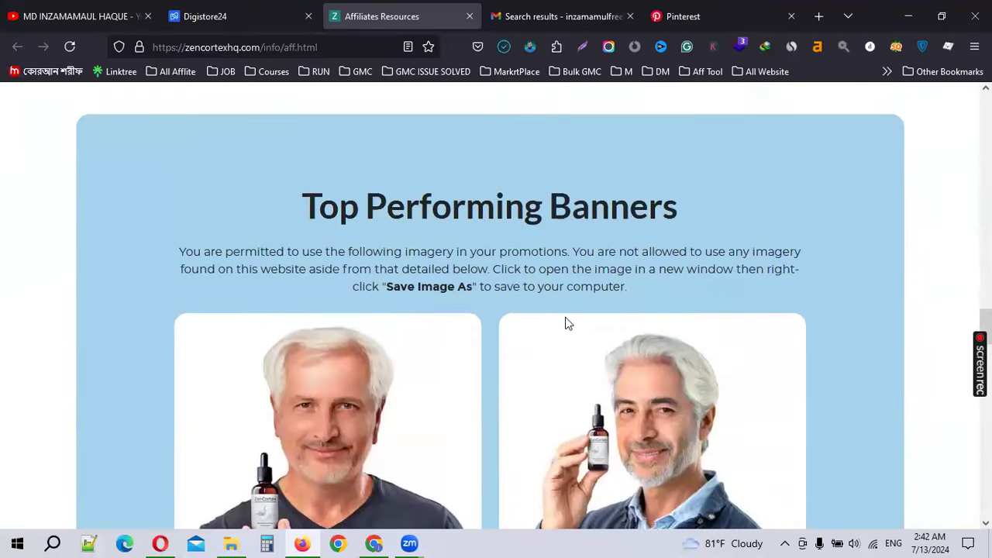
{"action": "scroll", "coordinate": [558, 330], "scroll_direction": "down", "scroll_amount": 5}
{"action": "scroll", "coordinate": [193, 316], "scroll_direction": "up", "scroll_amount": 6}
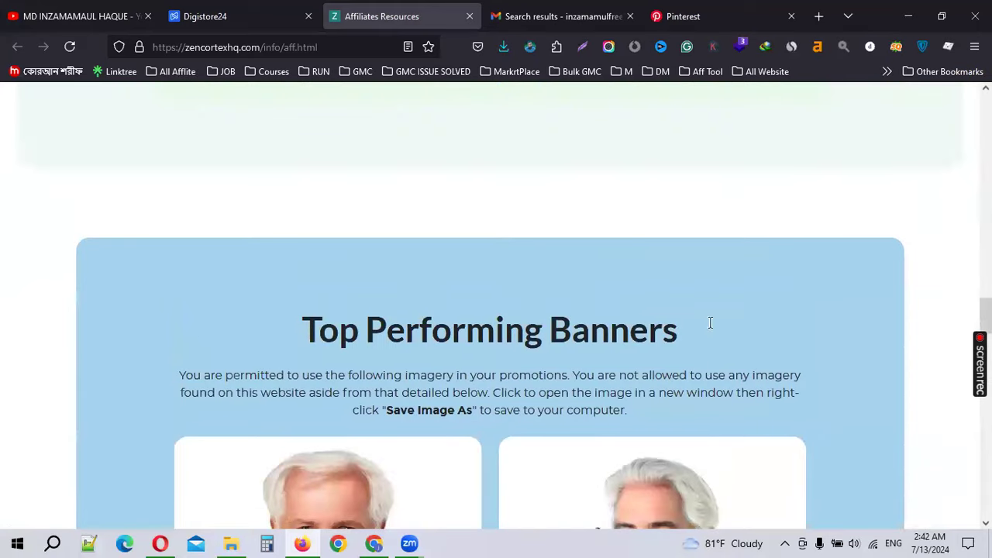
{"action": "scroll", "coordinate": [527, 404], "scroll_direction": "down", "scroll_amount": 3}
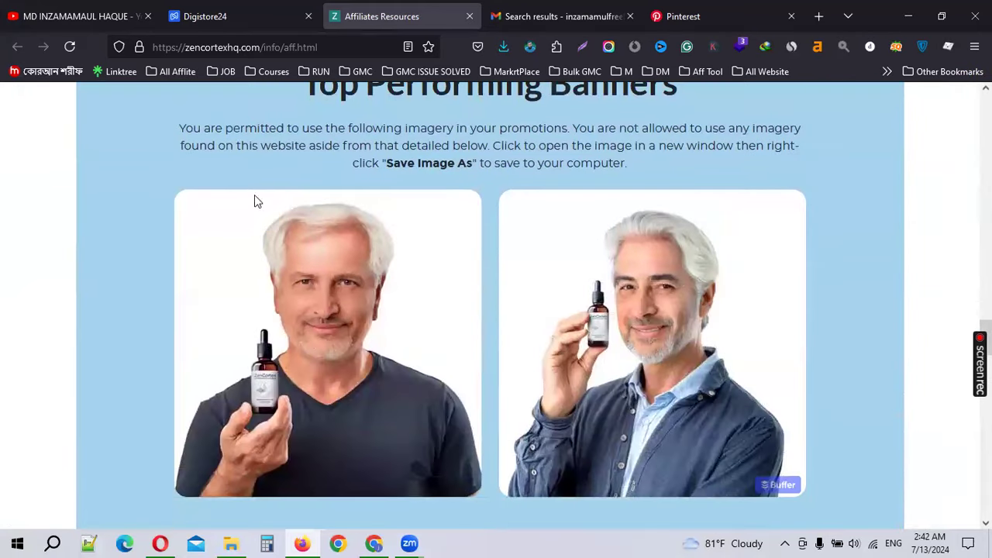
{"action": "left_click_drag", "start_coordinate": [181, 131], "coordinate": [459, 129]}
{"action": "left_click", "coordinate": [458, 129]}
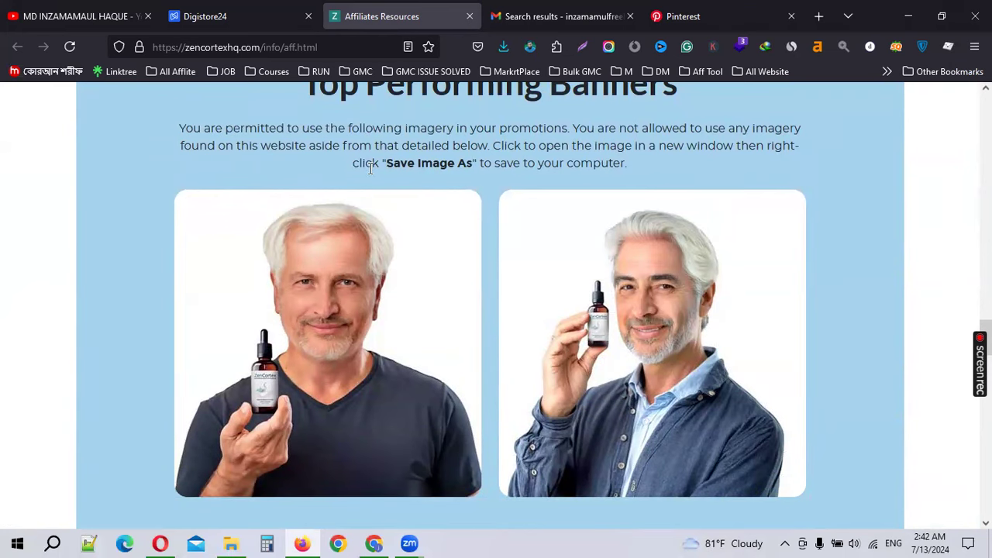
{"action": "left_click_drag", "start_coordinate": [380, 164], "coordinate": [442, 163]}
{"action": "left_click", "coordinate": [643, 186]}
{"action": "scroll", "coordinate": [579, 230], "scroll_direction": "down", "scroll_amount": 5}
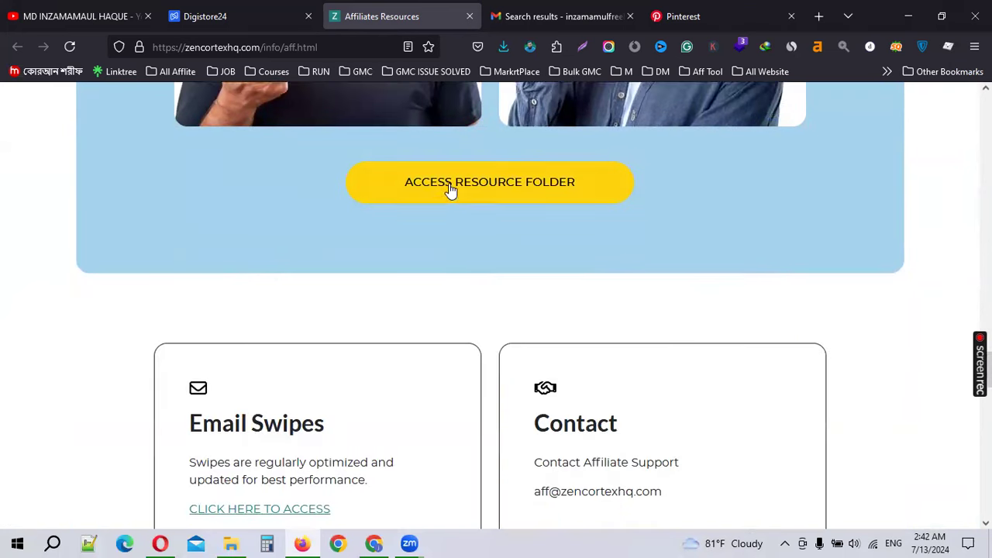
Open the affiliate resource folder, check the contents of its Product Images & Label subfolder, and return to the main folder.
{"action": "left_click", "coordinate": [513, 186]}
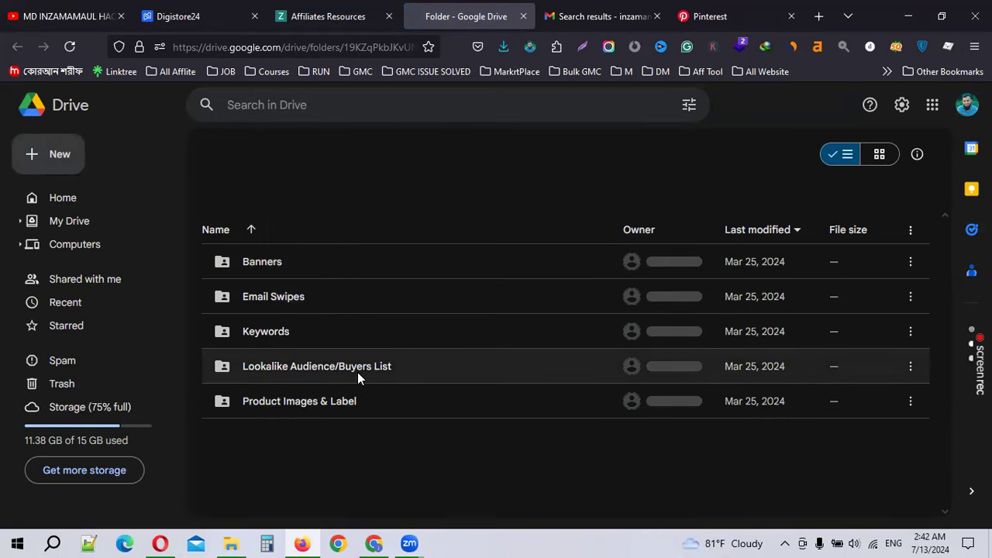
{"action": "double_click", "coordinate": [376, 405]}
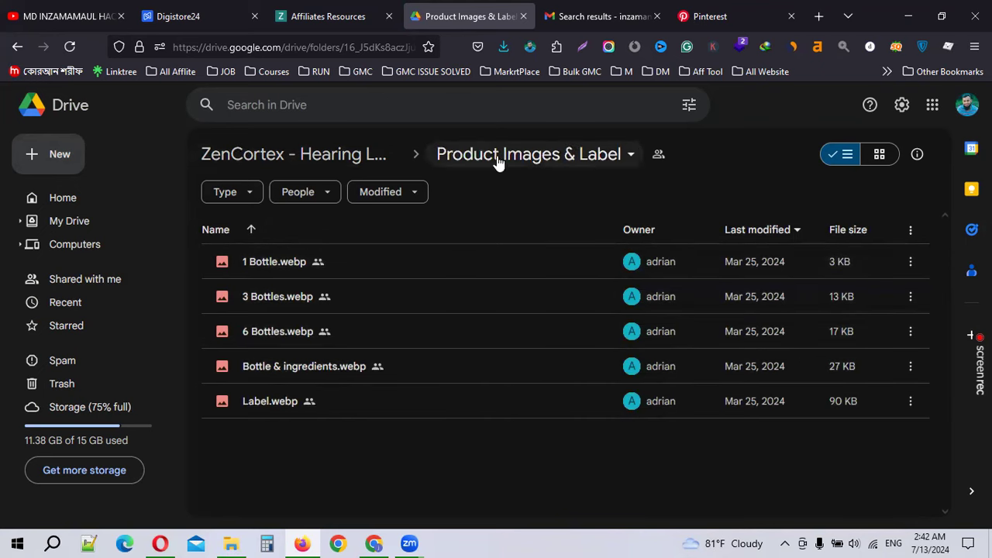
{"action": "left_click", "coordinate": [361, 154]}
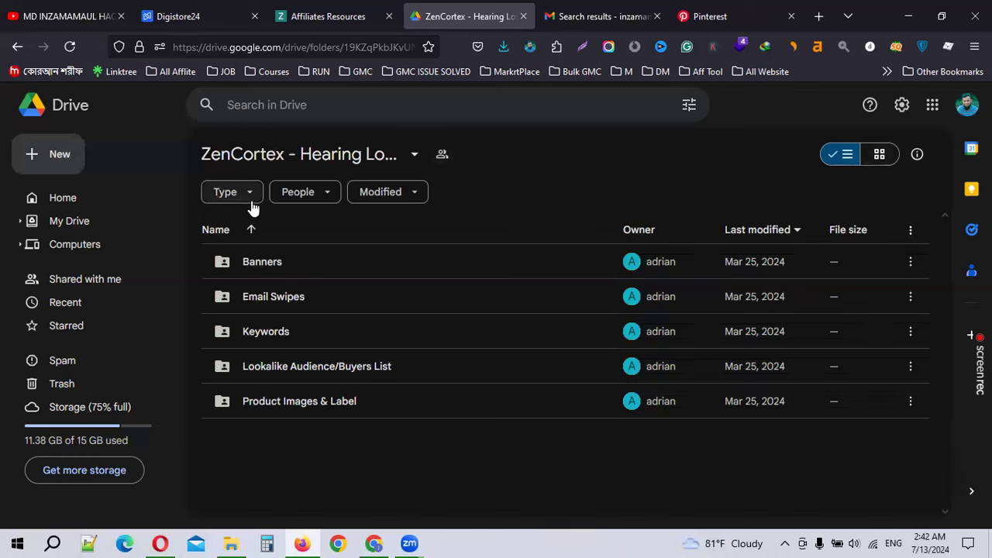
Download the entire ZenCortex resource folder as a zip archive.
{"action": "left_click", "coordinate": [416, 155]}
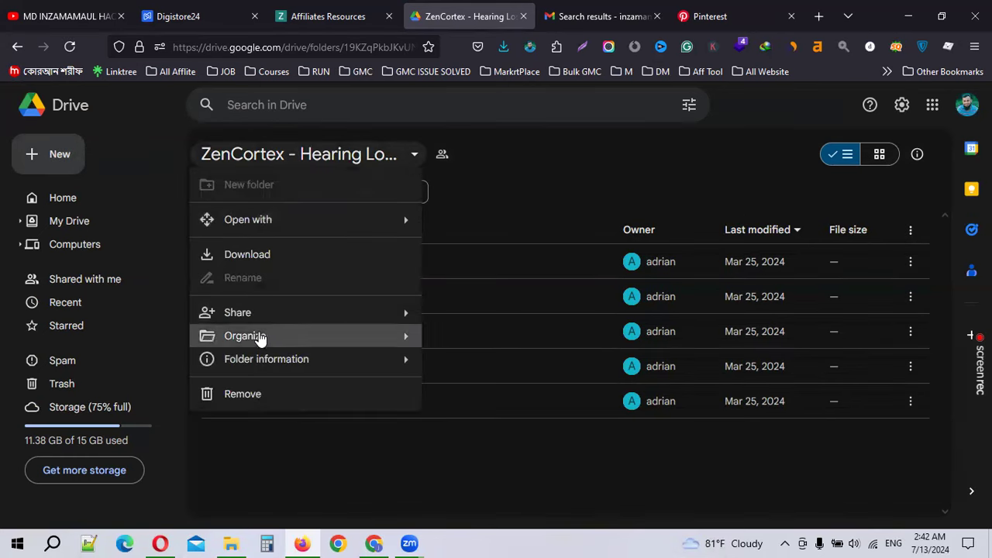
{"action": "left_click", "coordinate": [266, 253]}
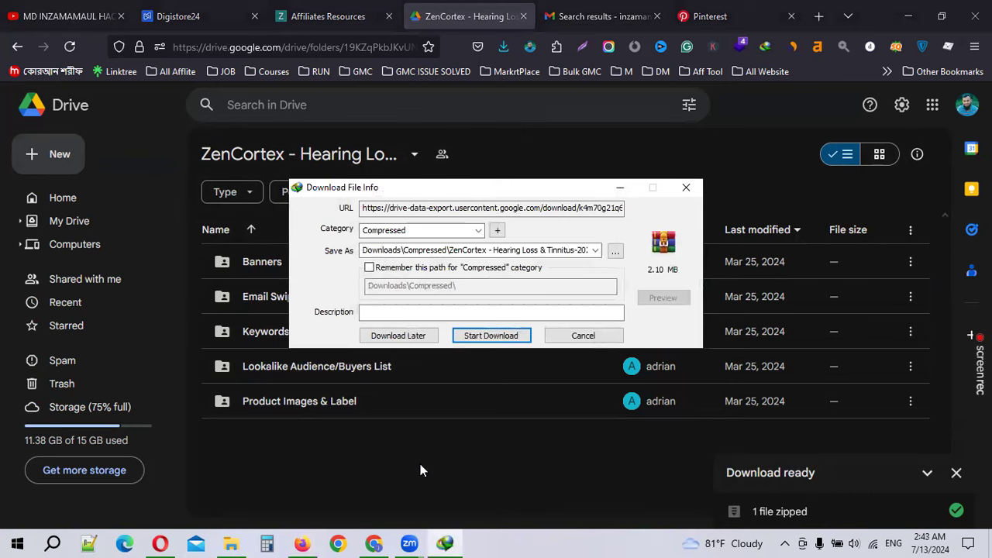
{"action": "left_click", "coordinate": [469, 336]}
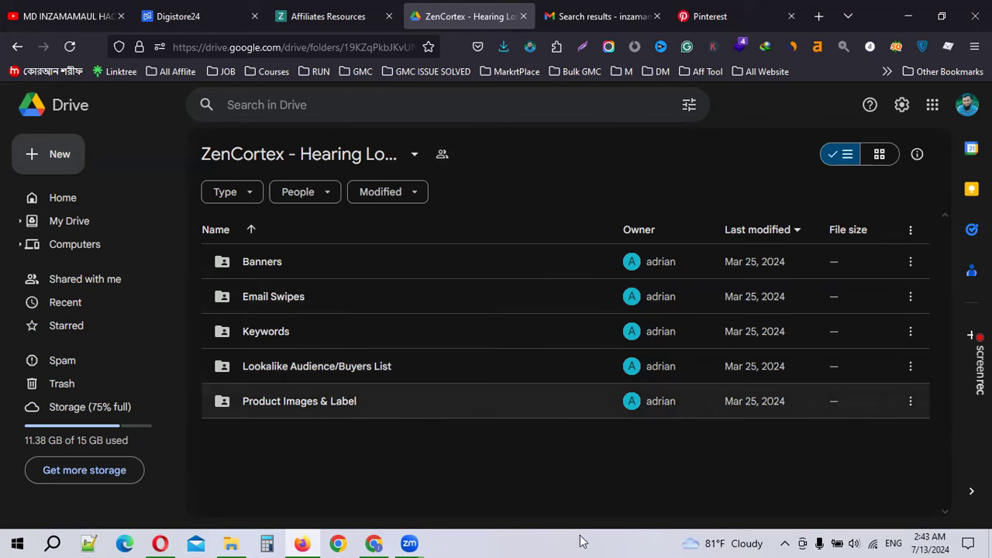
Switch to Internet Download Manager and show the downloaded ZenCortex - Hearing Loss & Tinnitus zip in its containing folder.
{"action": "left_click", "coordinate": [783, 541]}
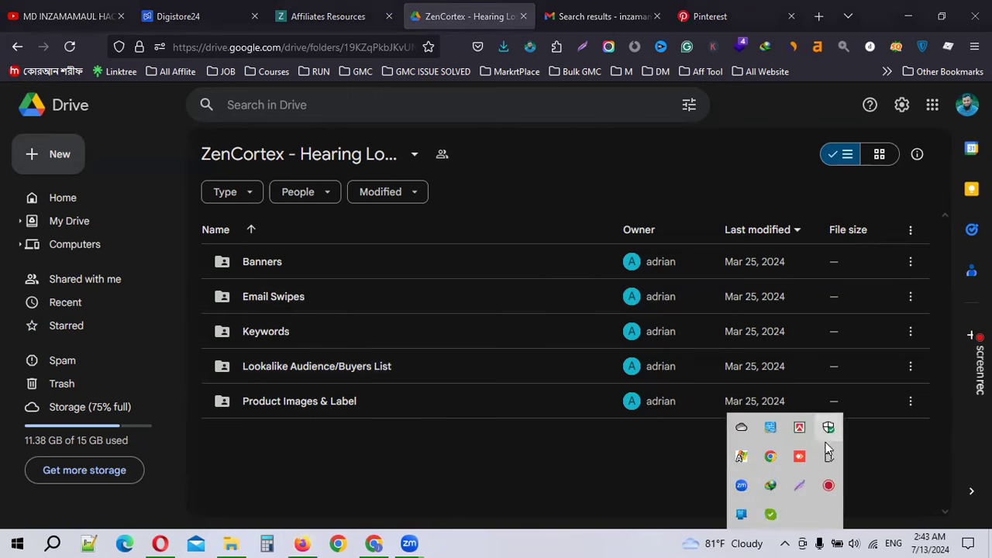
{"action": "double_click", "coordinate": [771, 487]}
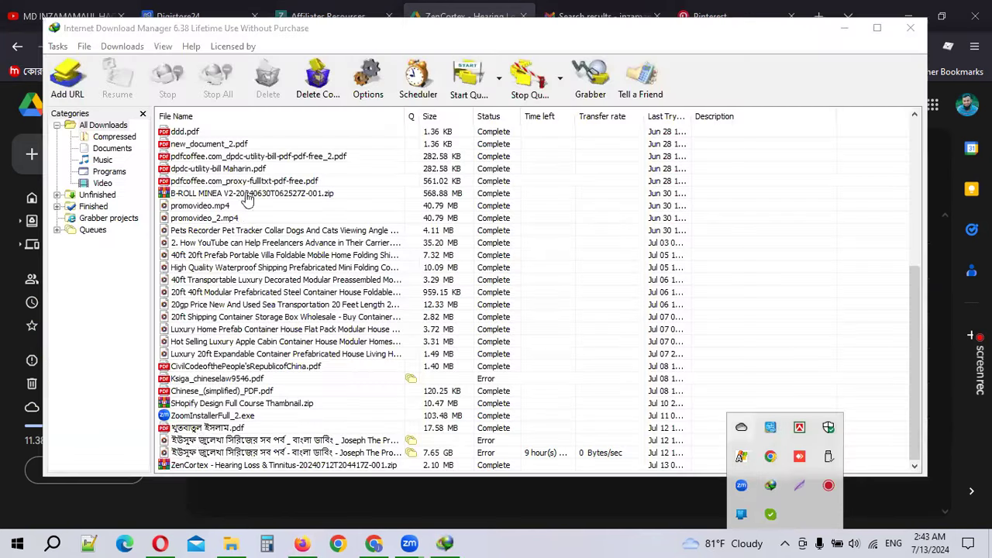
{"action": "right_click", "coordinate": [236, 465]}
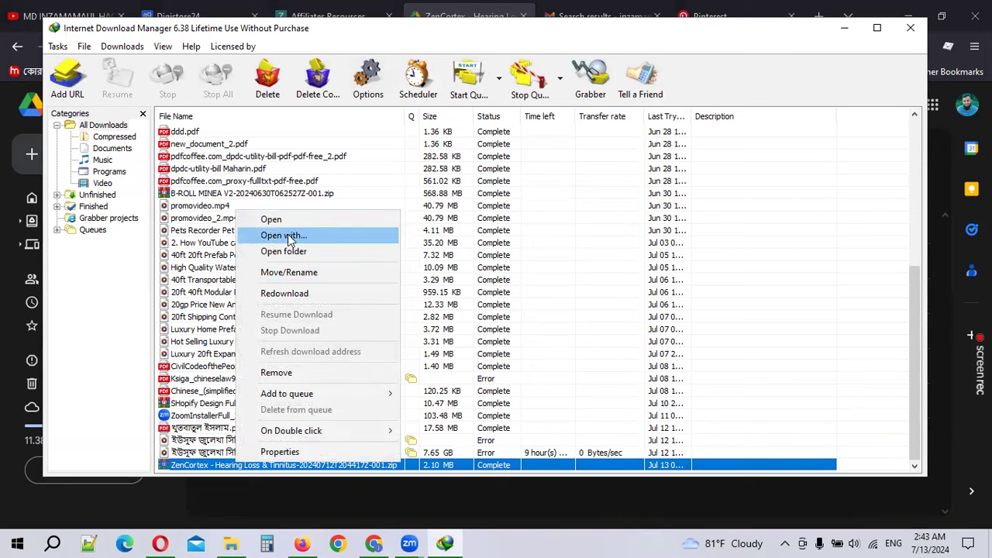
{"action": "left_click", "coordinate": [305, 252]}
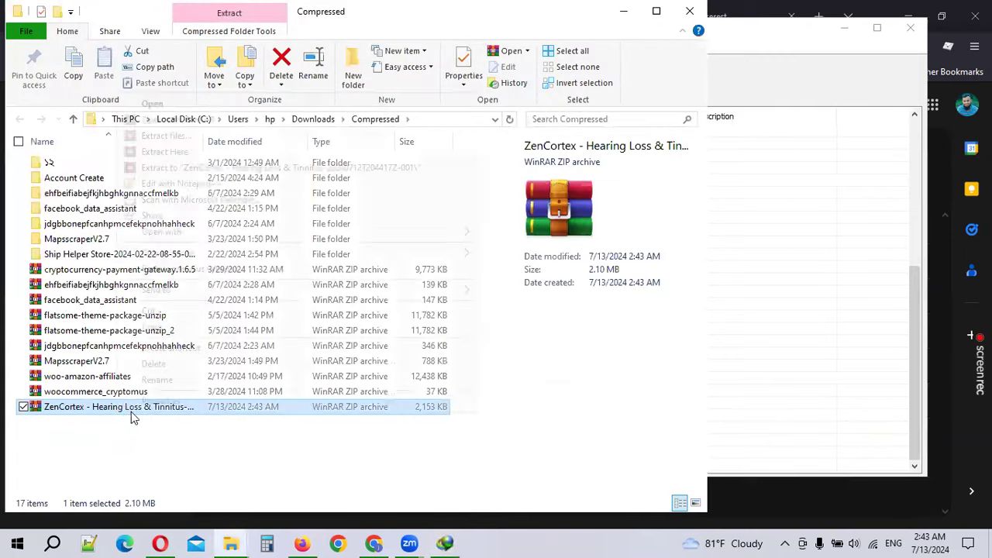
Move the ZenCortex zip archive from the Compressed downloads folder to the desktop, clearing the open windows out of the way.
{"action": "right_click", "coordinate": [131, 413]}
{"action": "left_click", "coordinate": [149, 311]}
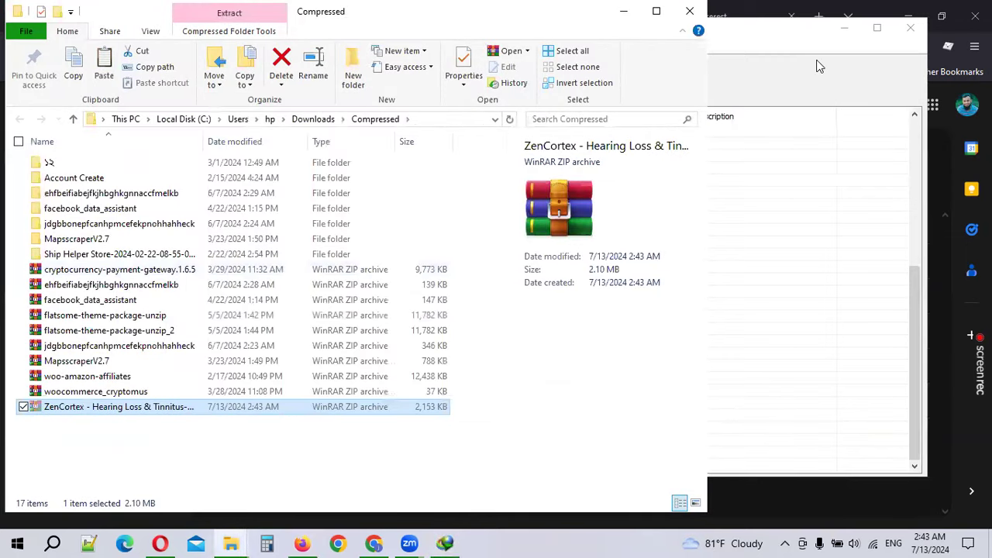
{"action": "left_click", "coordinate": [690, 11]}
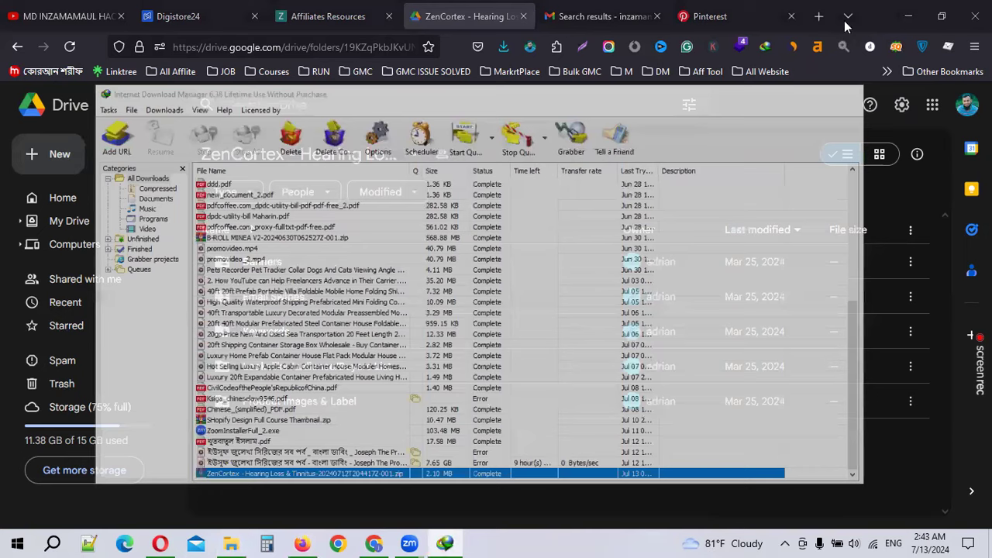
{"action": "left_click", "coordinate": [843, 21]}
{"action": "left_click", "coordinate": [844, 20]}
{"action": "left_click", "coordinate": [903, 15]}
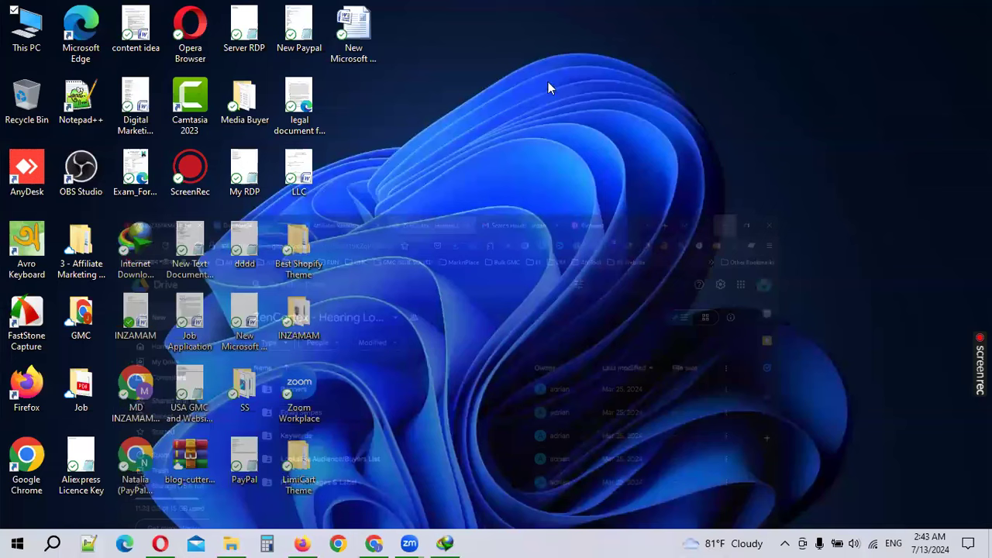
{"action": "right_click", "coordinate": [547, 82]}
{"action": "left_click", "coordinate": [613, 150]}
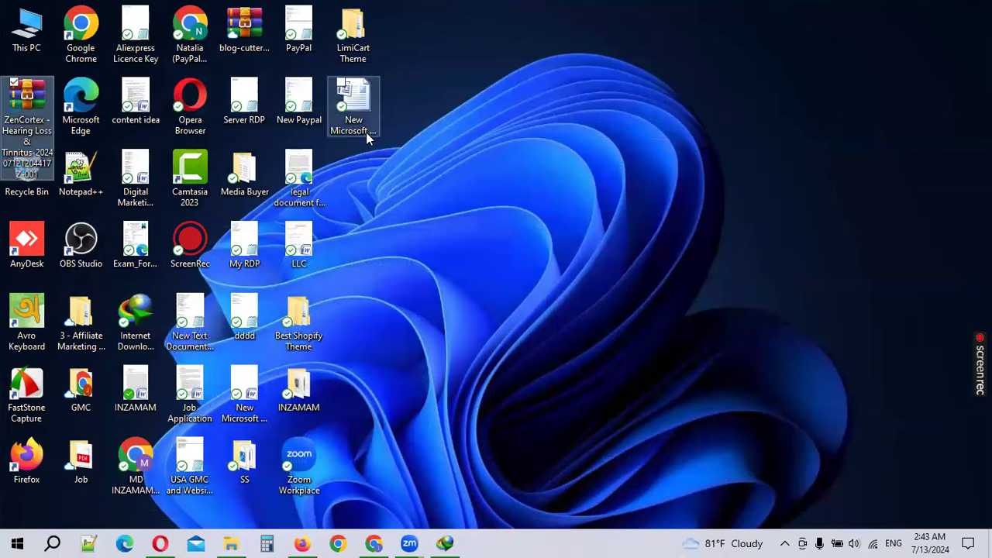
{"action": "right_click", "coordinate": [488, 152]}
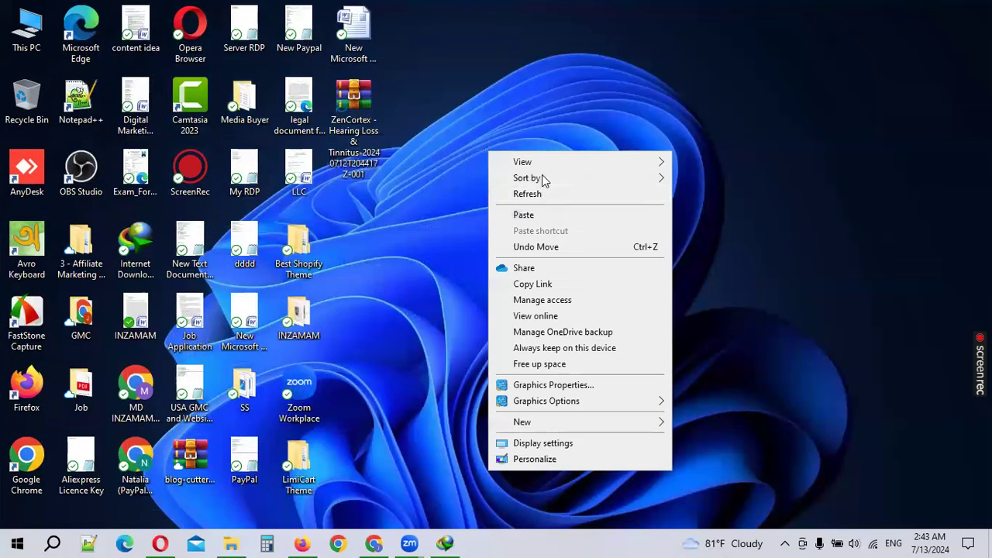
{"action": "left_click", "coordinate": [544, 194]}
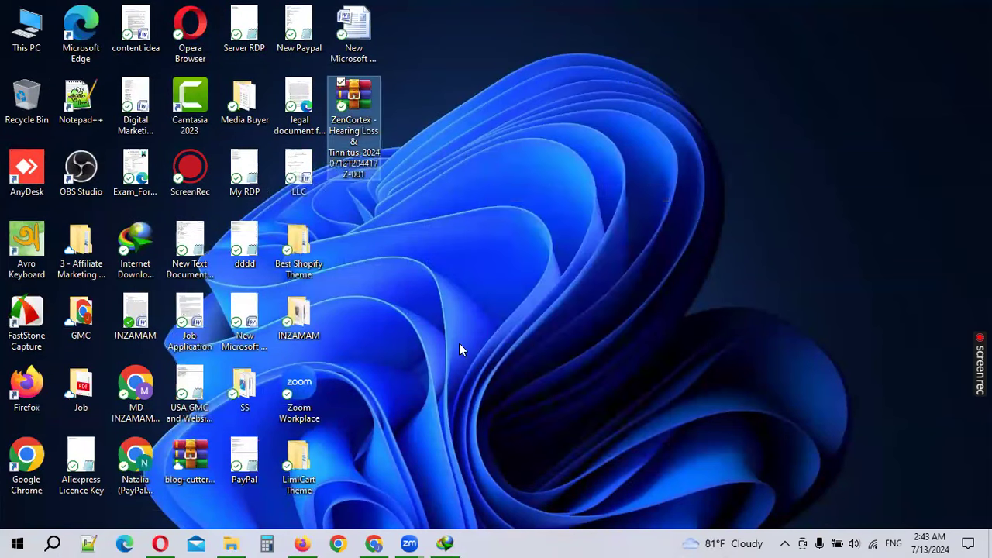
Extract the ZenCortex archive on the desktop into a folder of its own name and delete the zip file.
{"action": "right_click", "coordinate": [366, 89]}
{"action": "left_click", "coordinate": [443, 134]}
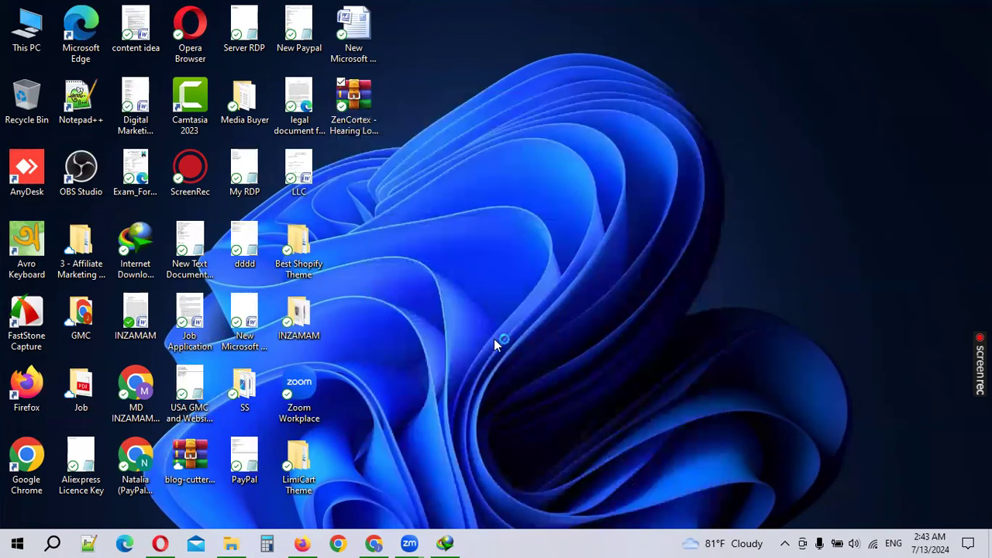
{"action": "left_click", "coordinate": [542, 435]}
{"action": "left_click_drag", "start_coordinate": [26, 105], "coordinate": [398, 203]}
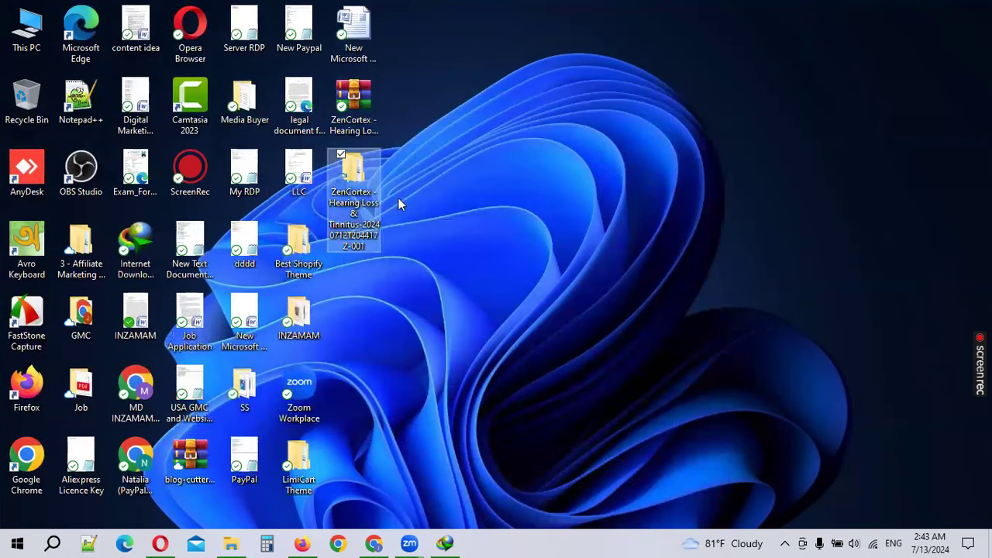
{"action": "key", "text": "Delete"}
Open the inner ZenCortex - Hearing Loss & Tinnitus folder of the extracted files in a maximized window.
{"action": "double_click", "coordinate": [358, 133]}
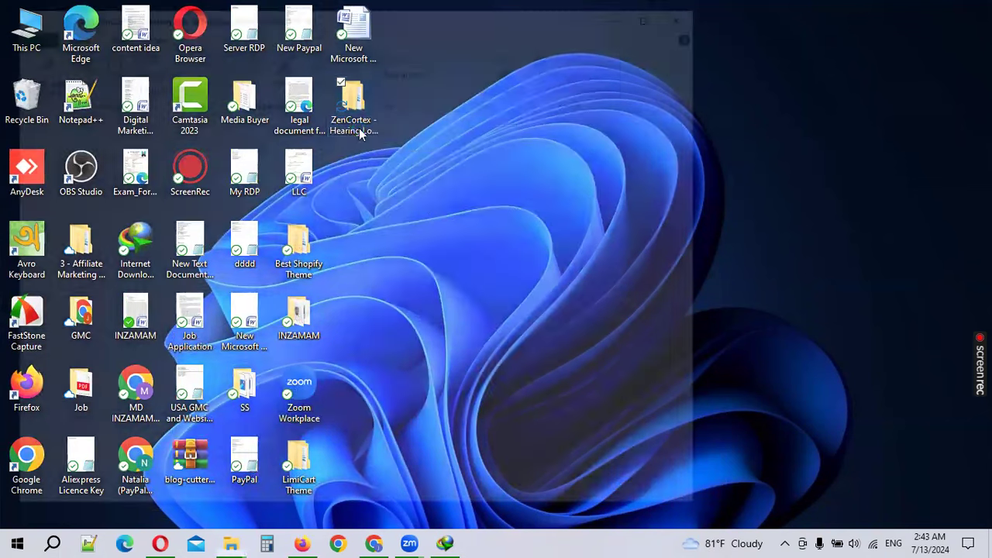
{"action": "left_click", "coordinate": [120, 168]}
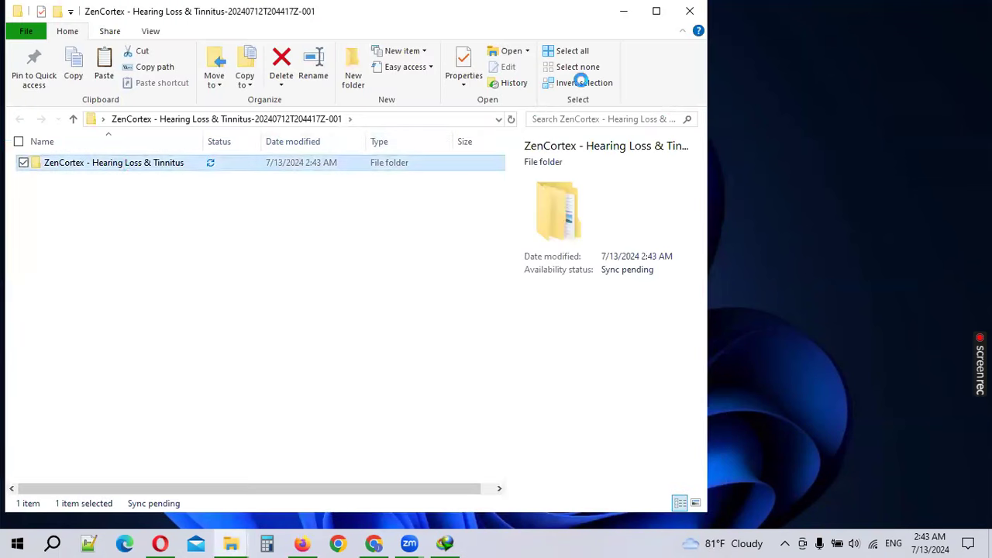
{"action": "left_click", "coordinate": [656, 11]}
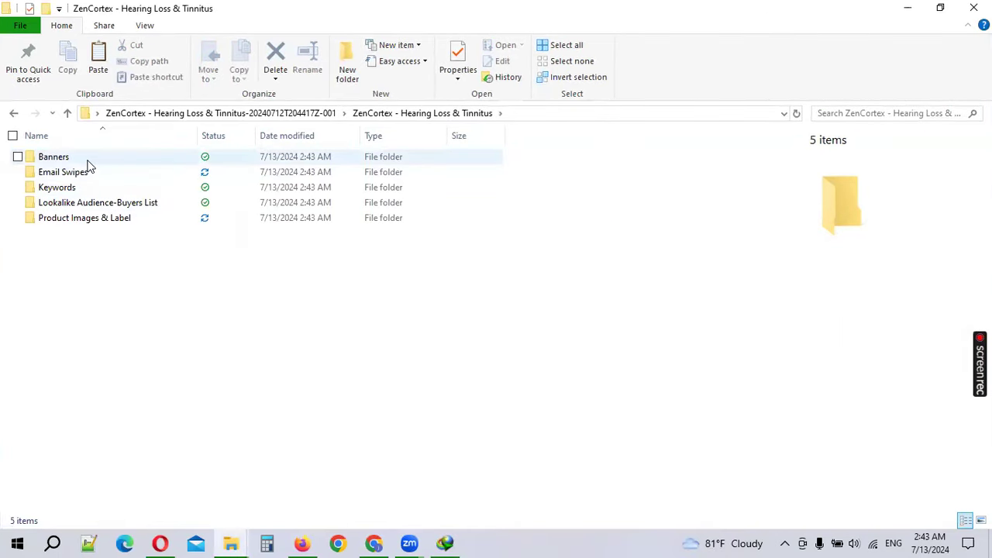
Look through the banner images in the Banners folder, starting from 300x250-ZenCortex.01, and close the image viewer.
{"action": "double_click", "coordinate": [78, 158]}
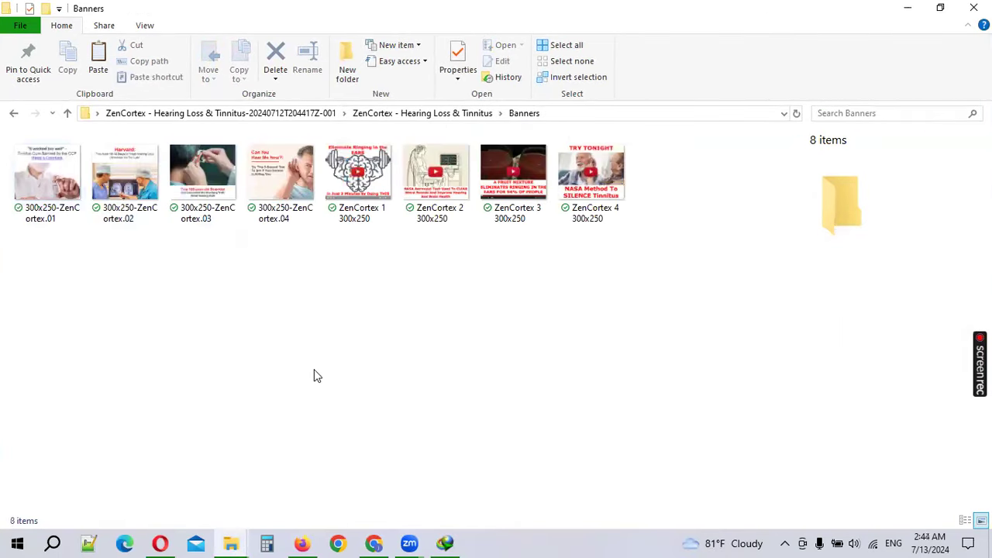
{"action": "double_click", "coordinate": [57, 190]}
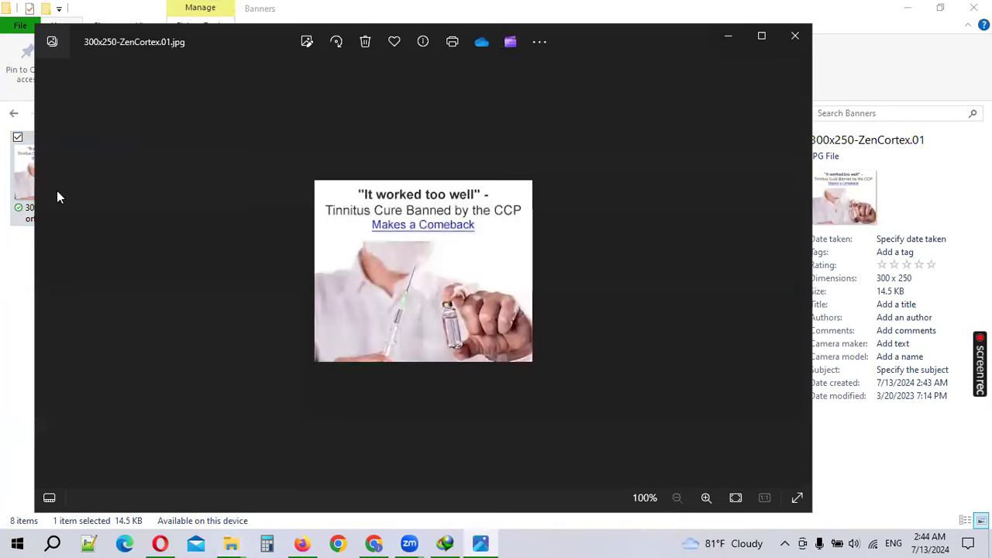
{"action": "key", "text": "Right"}
{"action": "key", "text": "Right"}
{"action": "key", "text": "Right"}
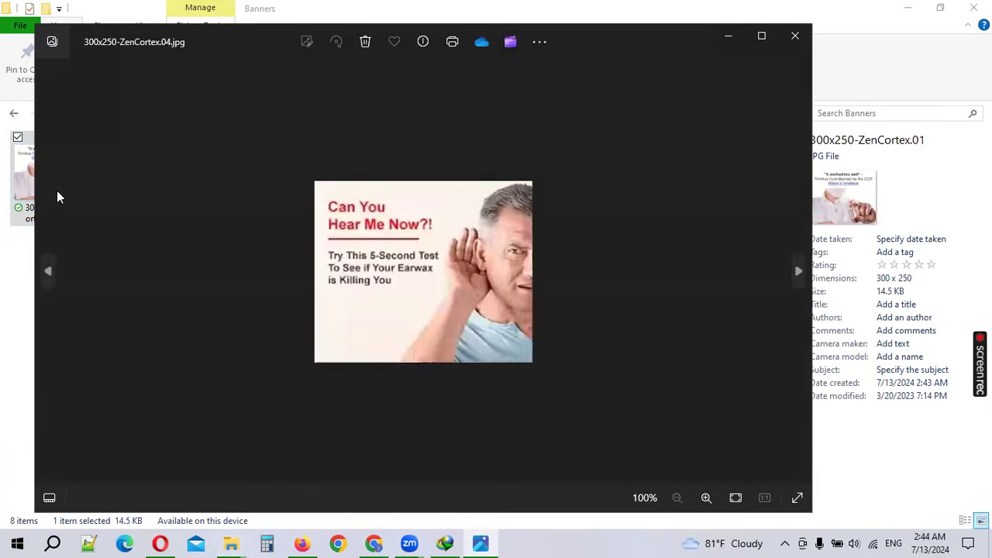
{"action": "key", "text": "Right"}
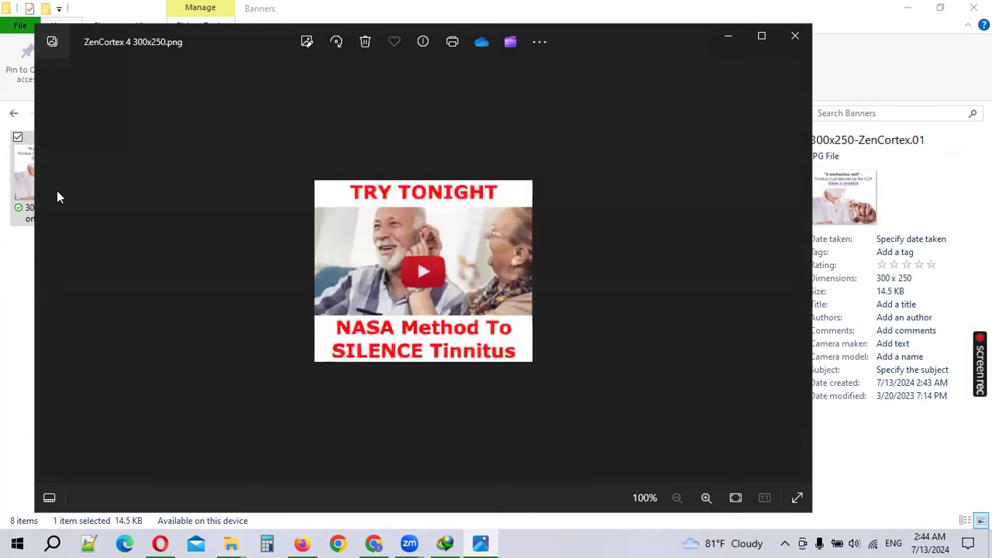
{"action": "key", "text": "Escape"}
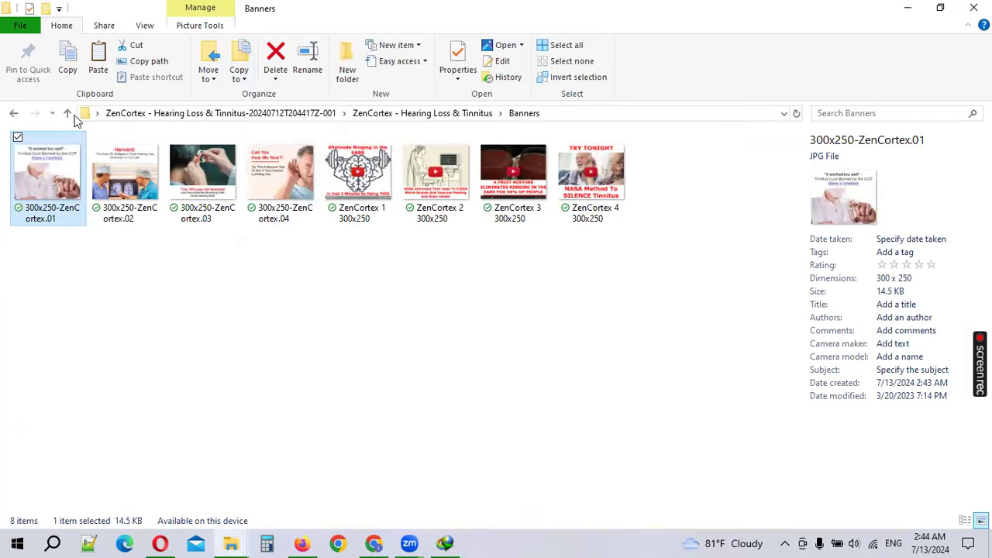
Open the ZenCortexi Swipes document from the Email Swipes folder and dismiss document recovery, removing the recovered files.
{"action": "left_click", "coordinate": [71, 116]}
{"action": "double_click", "coordinate": [81, 174]}
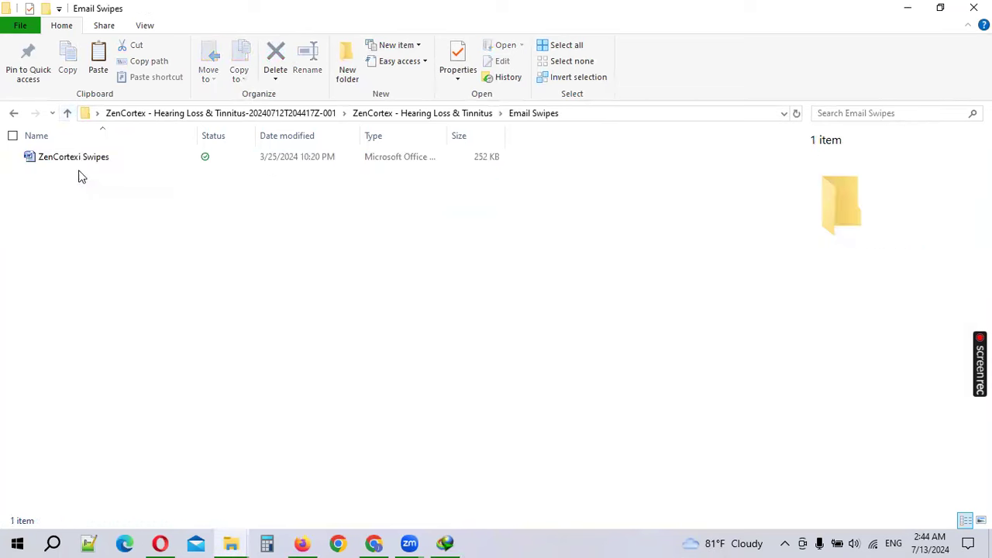
{"action": "double_click", "coordinate": [80, 160]}
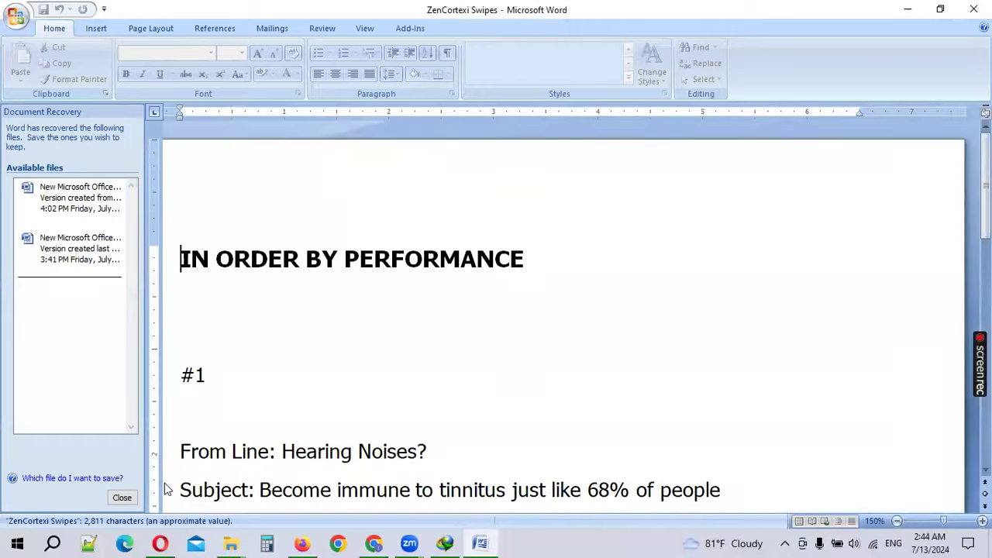
{"action": "left_click", "coordinate": [122, 497]}
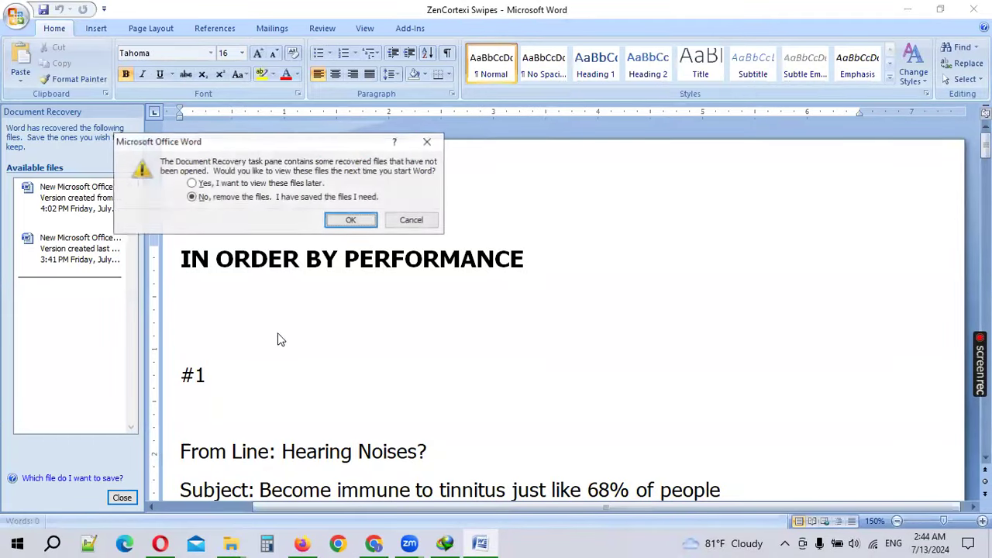
{"action": "left_click", "coordinate": [353, 220]}
{"action": "scroll", "coordinate": [274, 336], "scroll_direction": "down", "scroll_amount": 3}
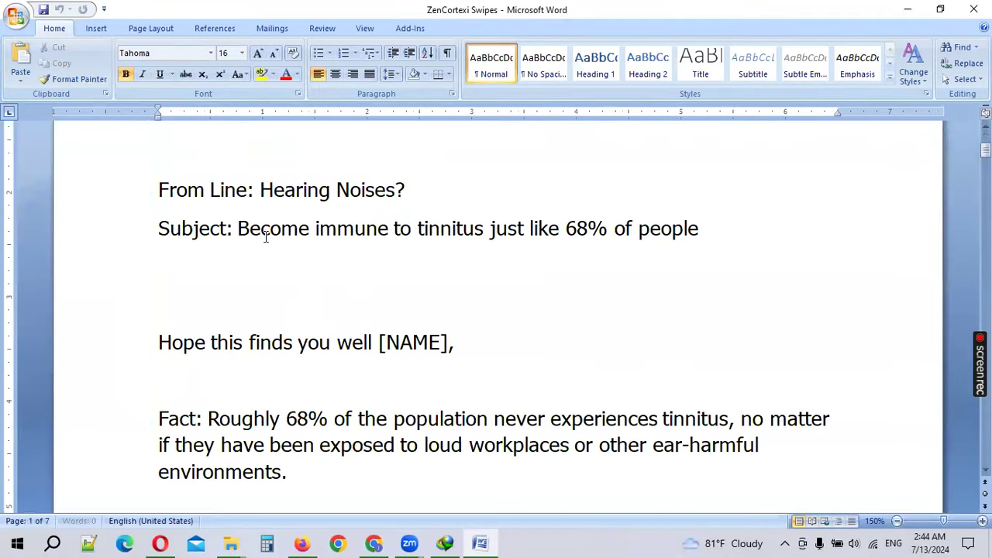
Highlight the From line and the subject text of email swipe #1 in the document.
{"action": "scroll", "coordinate": [265, 232], "scroll_direction": "up", "scroll_amount": 2}
{"action": "left_click_drag", "start_coordinate": [390, 362], "coordinate": [385, 363]}
{"action": "left_click", "coordinate": [232, 361]}
{"action": "left_click_drag", "start_coordinate": [153, 364], "coordinate": [395, 362]}
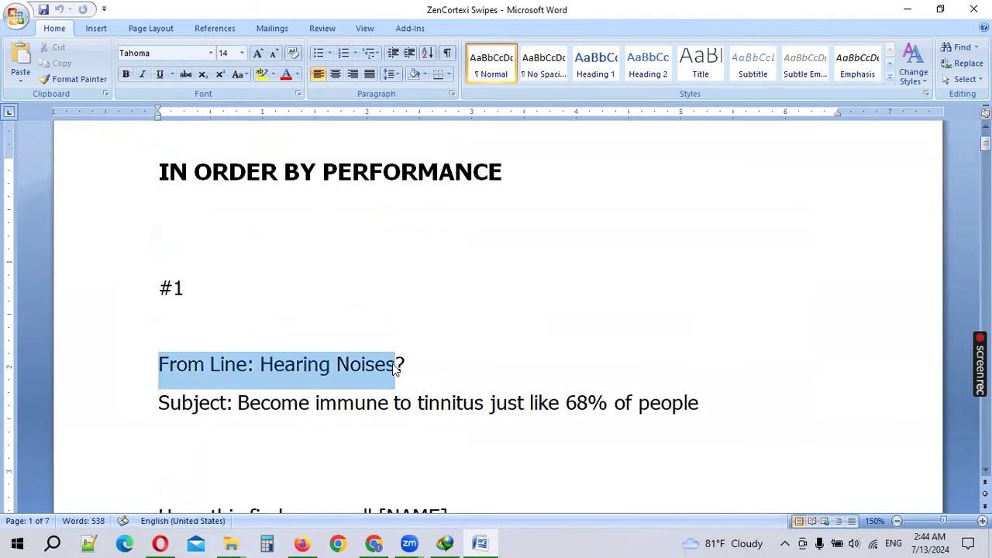
{"action": "scroll", "coordinate": [283, 323], "scroll_direction": "down", "scroll_amount": 2}
{"action": "left_click", "coordinate": [255, 250]}
{"action": "left_click", "coordinate": [240, 230]}
{"action": "left_click_drag", "start_coordinate": [240, 230], "coordinate": [698, 230]}
Read through the remaining email swipes in the document and return to the first one.
{"action": "scroll", "coordinate": [462, 349], "scroll_direction": "down", "scroll_amount": 6}
{"action": "scroll", "coordinate": [453, 357], "scroll_direction": "down", "scroll_amount": 20}
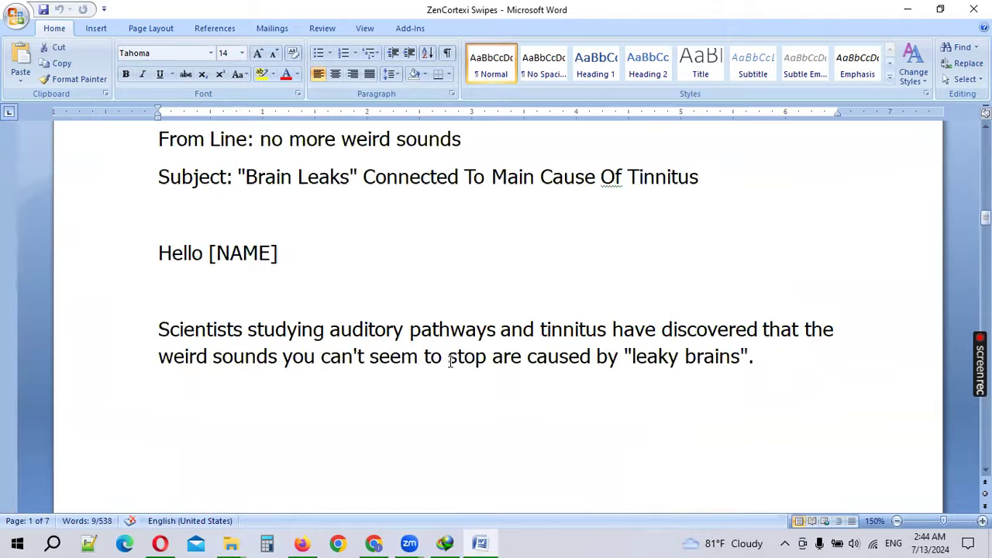
{"action": "scroll", "coordinate": [447, 372], "scroll_direction": "down", "scroll_amount": 10}
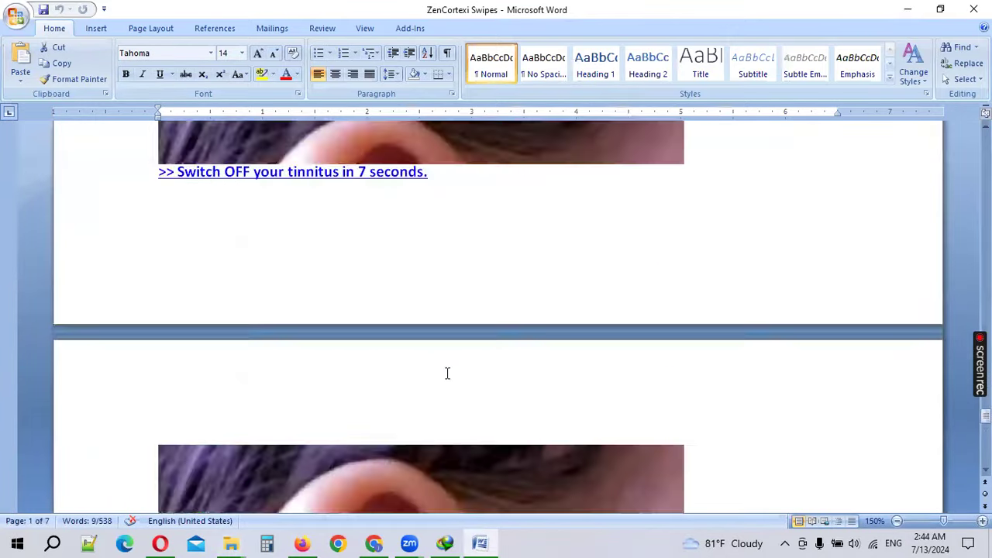
{"action": "scroll", "coordinate": [488, 351], "scroll_direction": "up", "scroll_amount": 15}
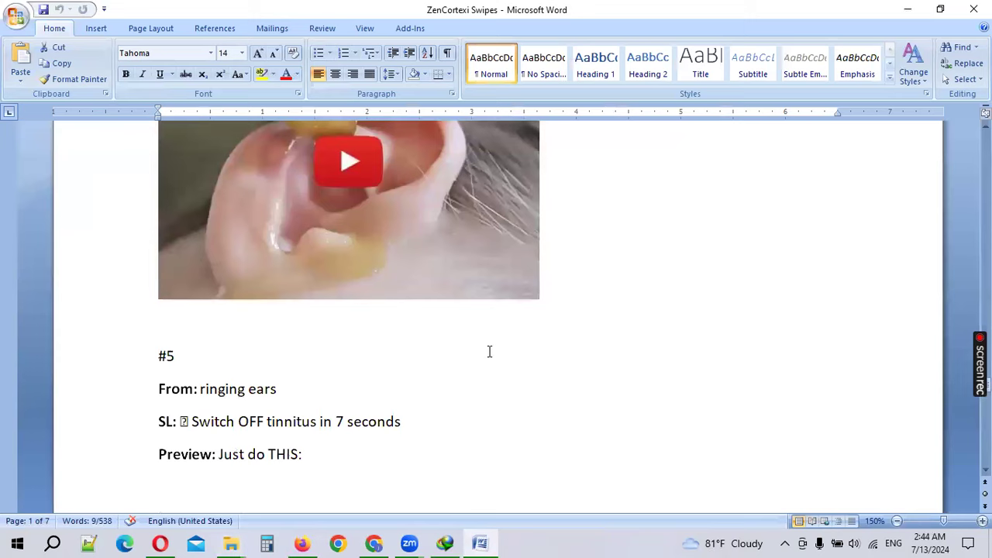
{"action": "scroll", "coordinate": [481, 358], "scroll_direction": "up", "scroll_amount": 15}
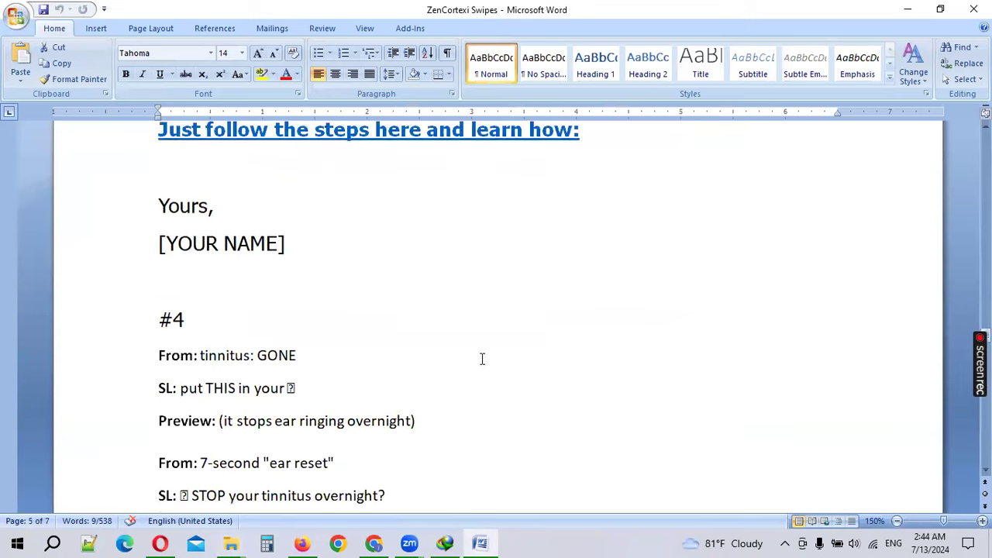
{"action": "scroll", "coordinate": [481, 359], "scroll_direction": "up", "scroll_amount": 20}
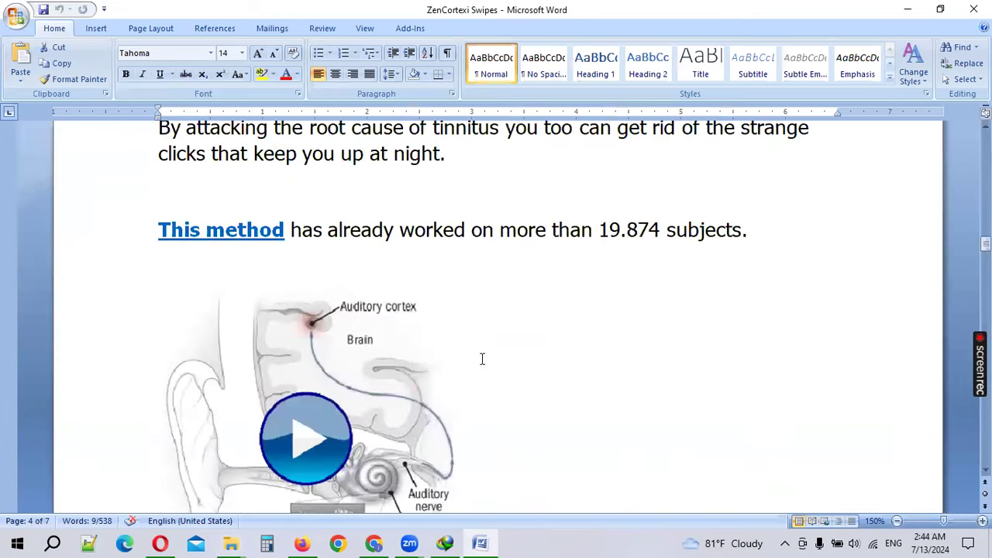
{"action": "scroll", "coordinate": [466, 393], "scroll_direction": "up", "scroll_amount": 15}
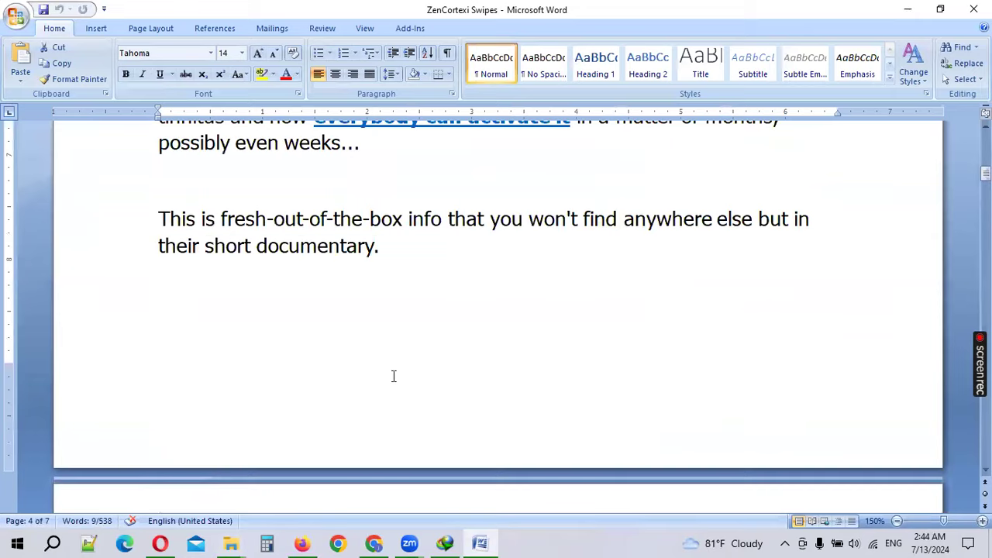
{"action": "scroll", "coordinate": [465, 361], "scroll_direction": "up", "scroll_amount": 5}
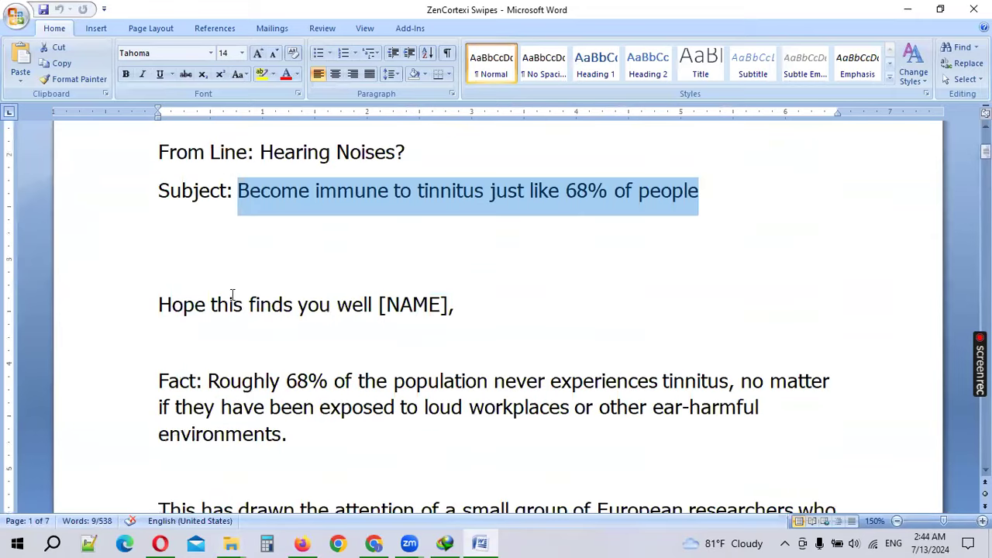
{"action": "scroll", "coordinate": [231, 295], "scroll_direction": "up", "scroll_amount": 2}
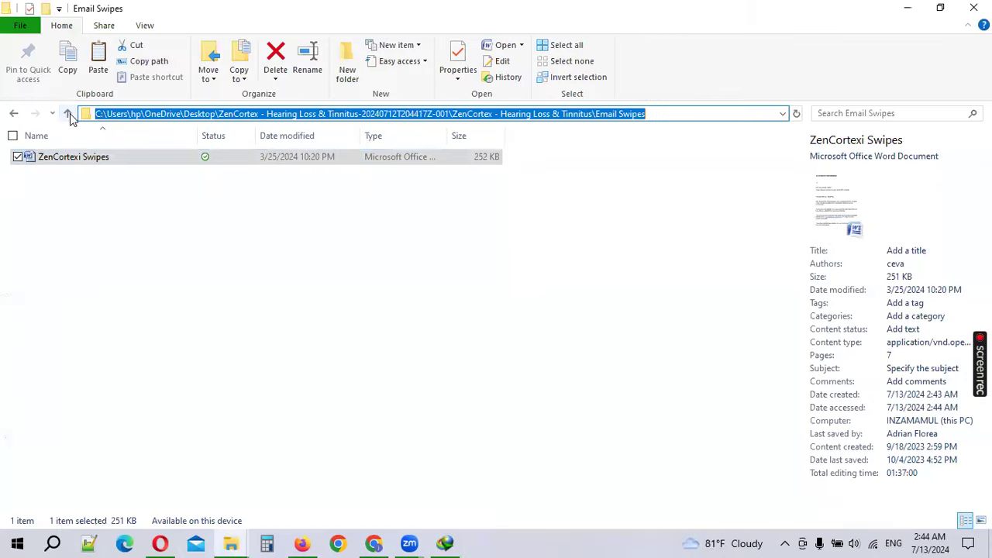
Open the Tinnitus Keywords workbook from the Keywords folder beside Email Swipes.
{"action": "left_click", "coordinate": [68, 113]}
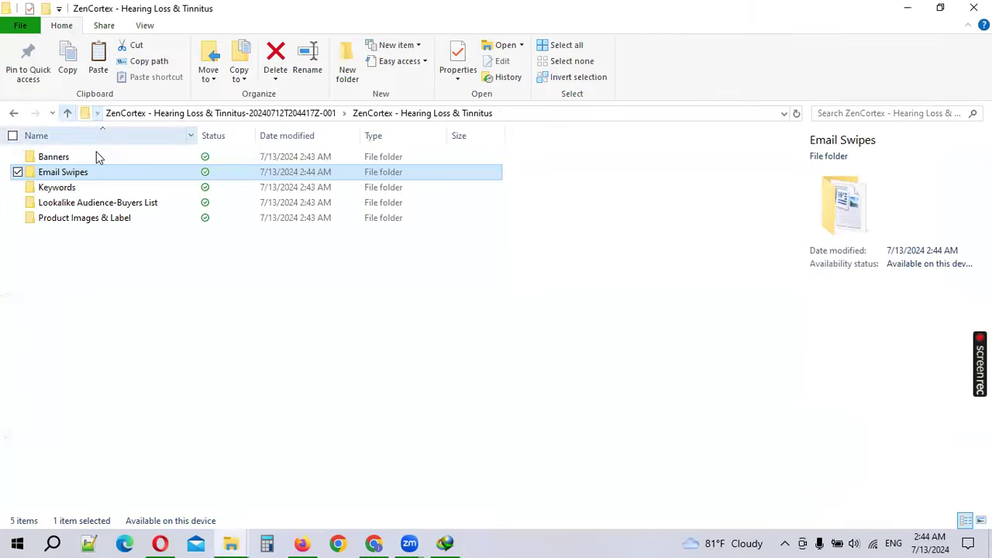
{"action": "double_click", "coordinate": [80, 188]}
{"action": "double_click", "coordinate": [84, 162]}
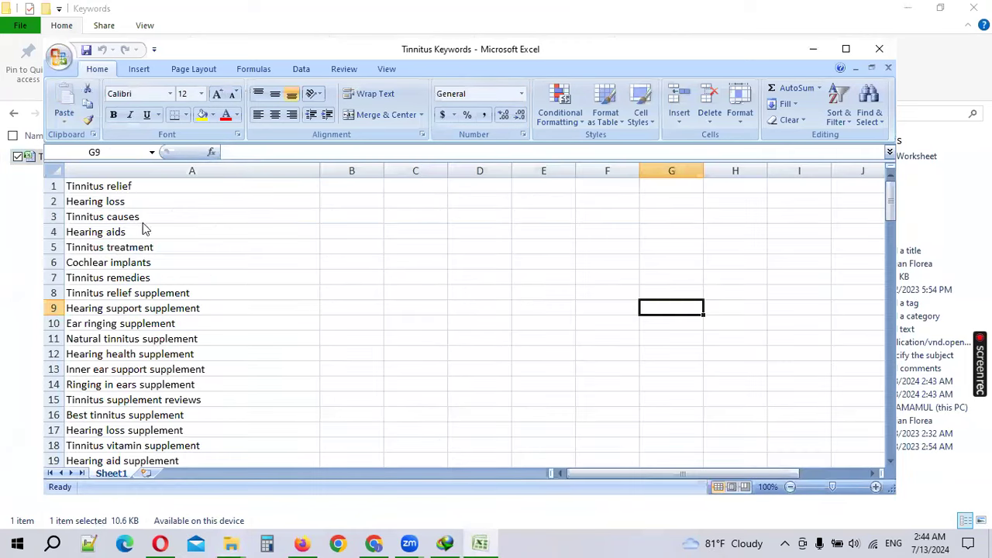
Select the whole keyword list in A1:A128 to review it and close the workbook.
{"action": "left_click_drag", "start_coordinate": [144, 186], "coordinate": [191, 447]}
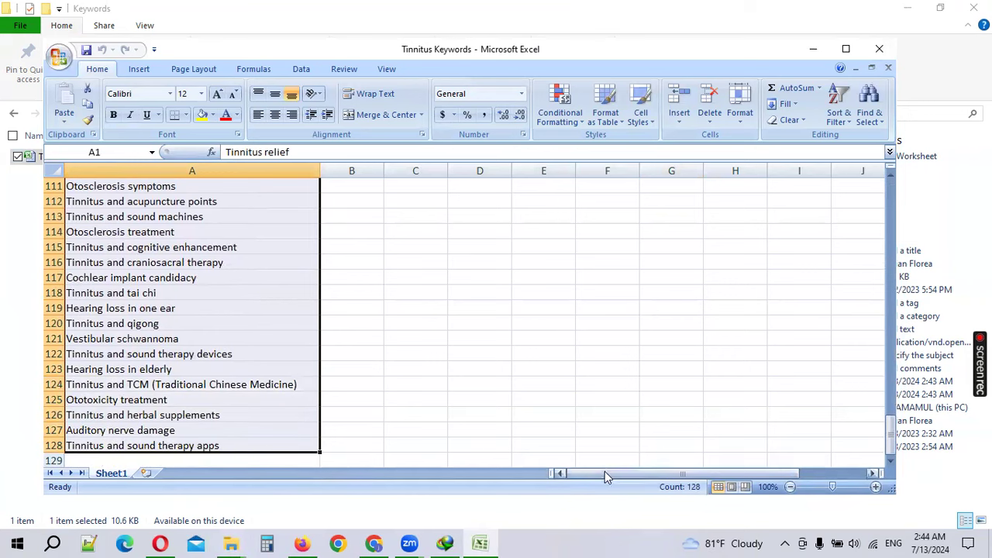
{"action": "left_click_drag", "start_coordinate": [604, 474], "coordinate": [809, 473]}
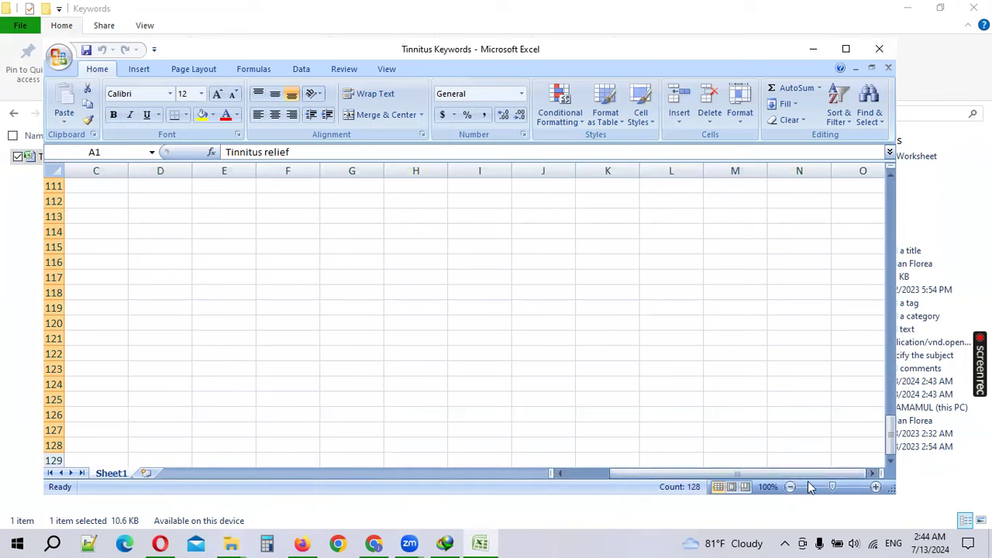
{"action": "left_click_drag", "start_coordinate": [736, 473], "coordinate": [682, 472]}
{"action": "scroll", "coordinate": [245, 380], "scroll_direction": "up", "scroll_amount": 20}
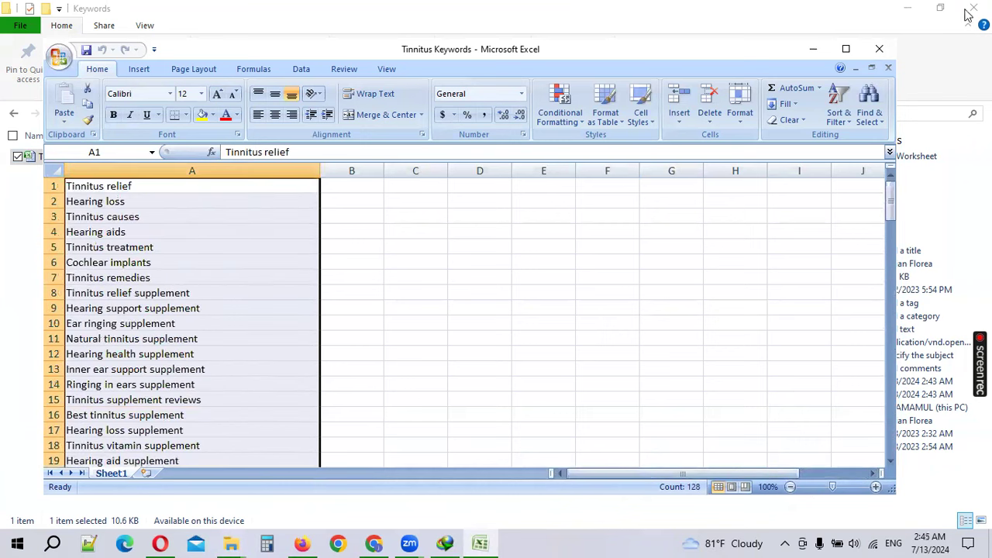
{"action": "left_click", "coordinate": [882, 50]}
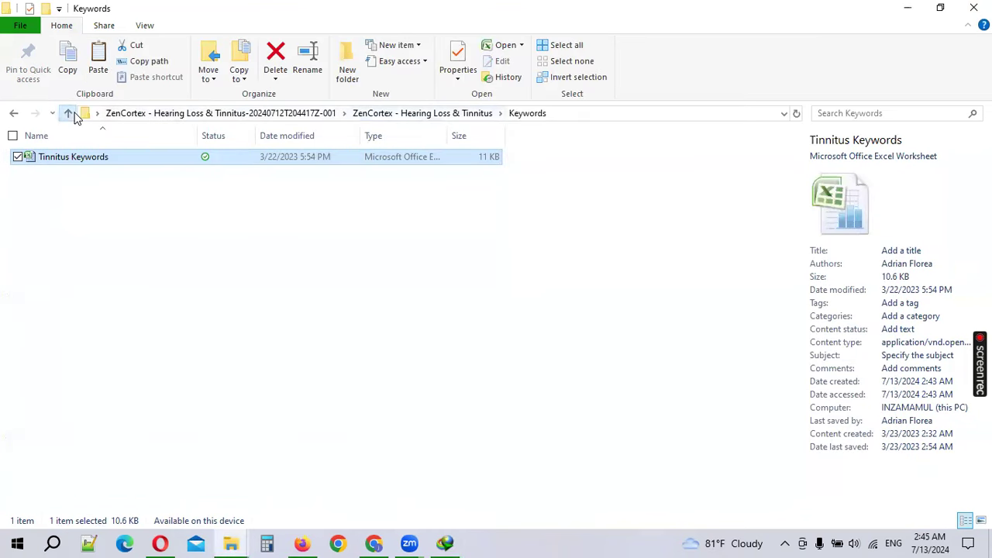
View the ZenCortex Customers Hashed June text file from the Lookalike Audience-Buyers List folder and close it.
{"action": "left_click", "coordinate": [73, 114]}
{"action": "double_click", "coordinate": [124, 204]}
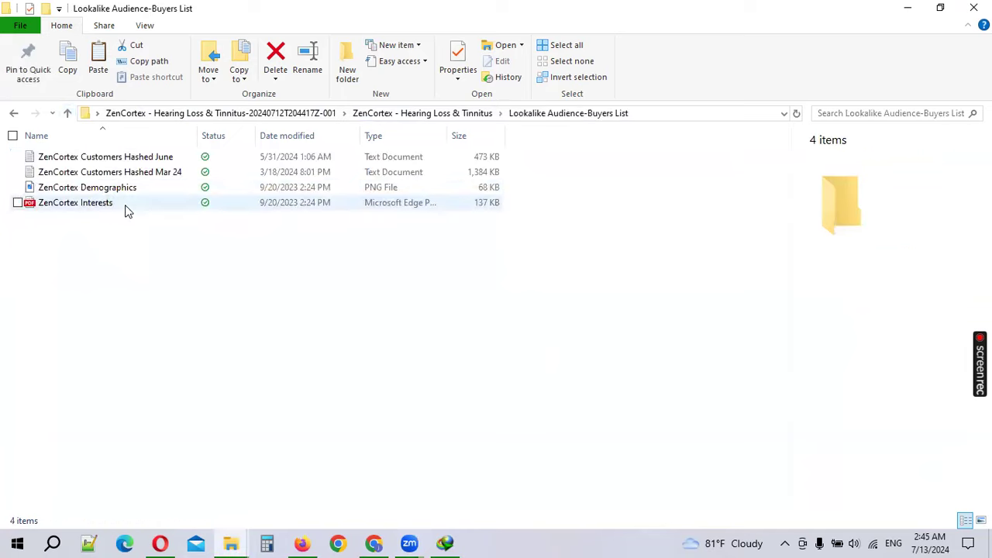
{"action": "double_click", "coordinate": [108, 158]}
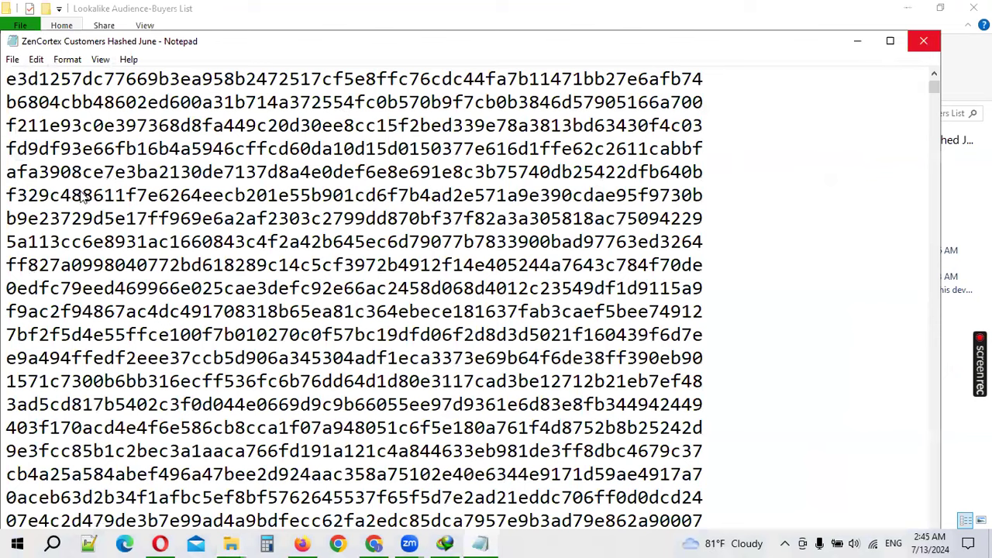
{"action": "key", "text": "alt+F4"}
Examine the gender, interests and age charts in the ZenCortex Demographics image and close the viewer.
{"action": "double_click", "coordinate": [85, 189]}
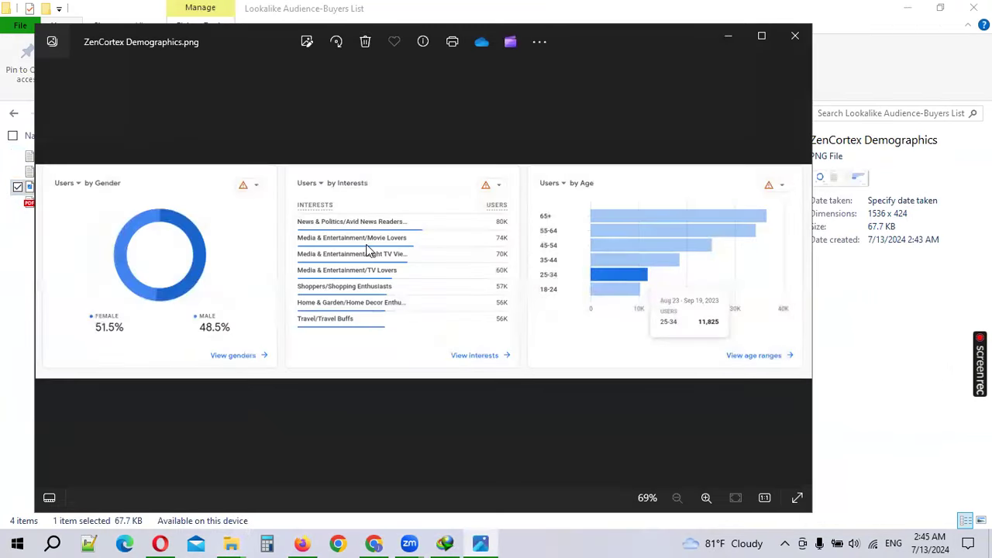
{"action": "scroll", "coordinate": [369, 250], "scroll_direction": "up", "scroll_amount": 2}
{"action": "scroll", "coordinate": [398, 294], "scroll_direction": "down", "scroll_amount": 2}
{"action": "scroll", "coordinate": [524, 358], "scroll_direction": "up", "scroll_amount": 3}
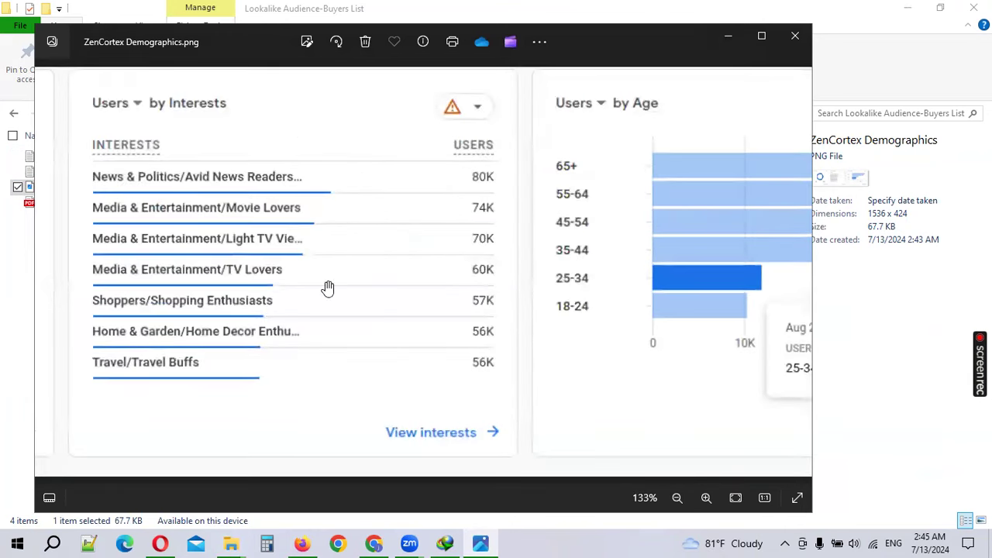
{"action": "scroll", "coordinate": [411, 257], "scroll_direction": "down", "scroll_amount": 1}
{"action": "scroll", "coordinate": [411, 257], "scroll_direction": "down", "scroll_amount": 2}
{"action": "left_click", "coordinate": [794, 35]}
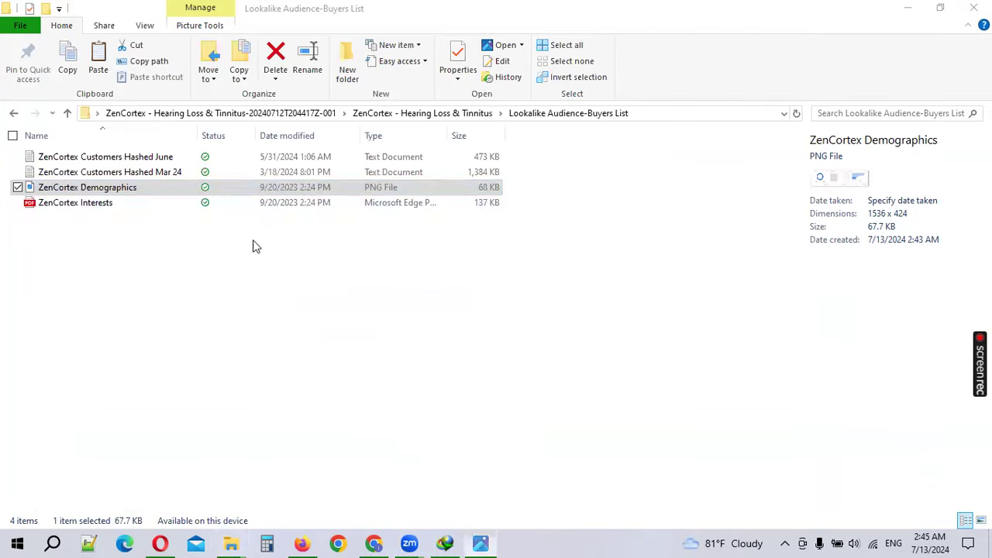
Open the ZenCortex Interests PDF, dismissing the page restore offer, and highlight interest rows 51 to 64 of its table.
{"action": "double_click", "coordinate": [108, 205]}
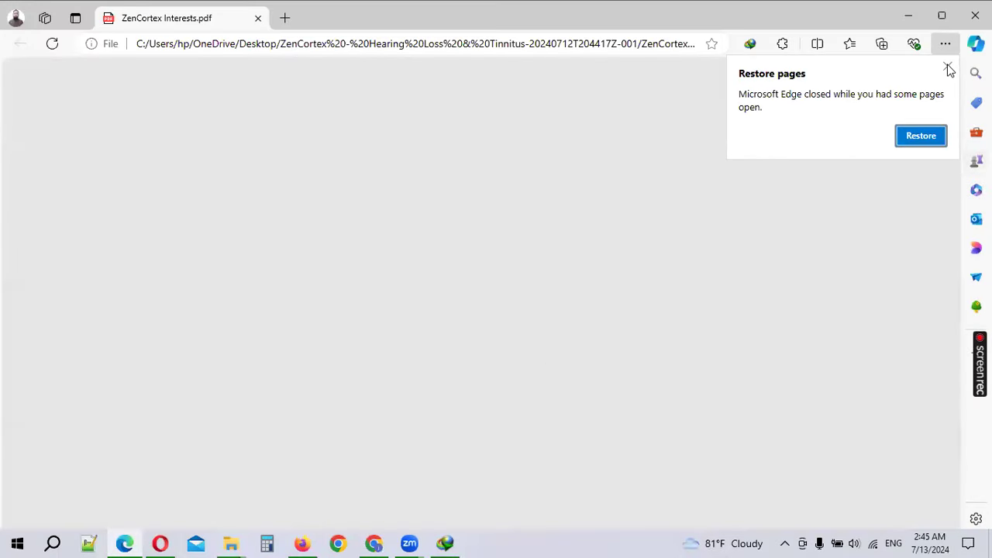
{"action": "left_click", "coordinate": [948, 68]}
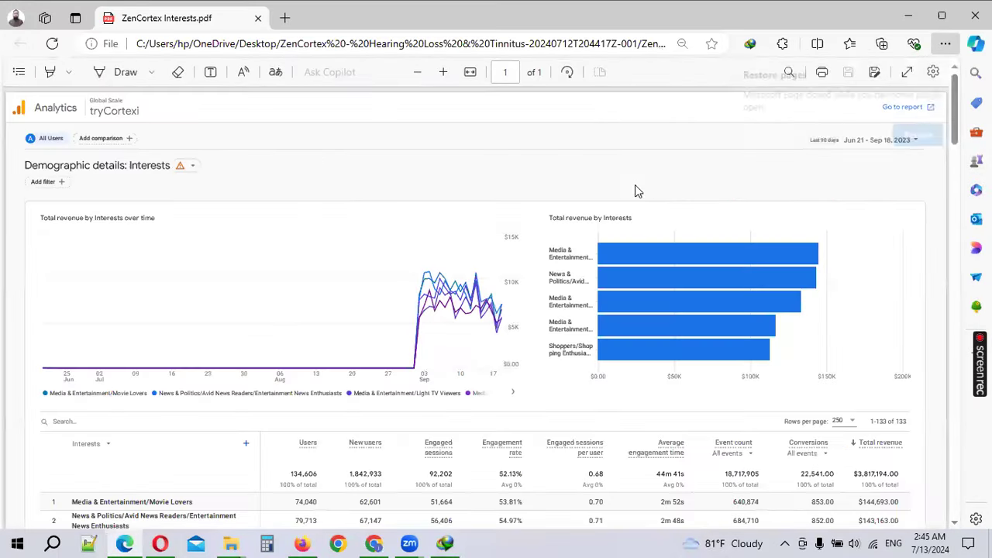
{"action": "scroll", "coordinate": [465, 317], "scroll_direction": "down", "scroll_amount": 20}
{"action": "scroll", "coordinate": [94, 317], "scroll_direction": "up", "scroll_amount": 6}
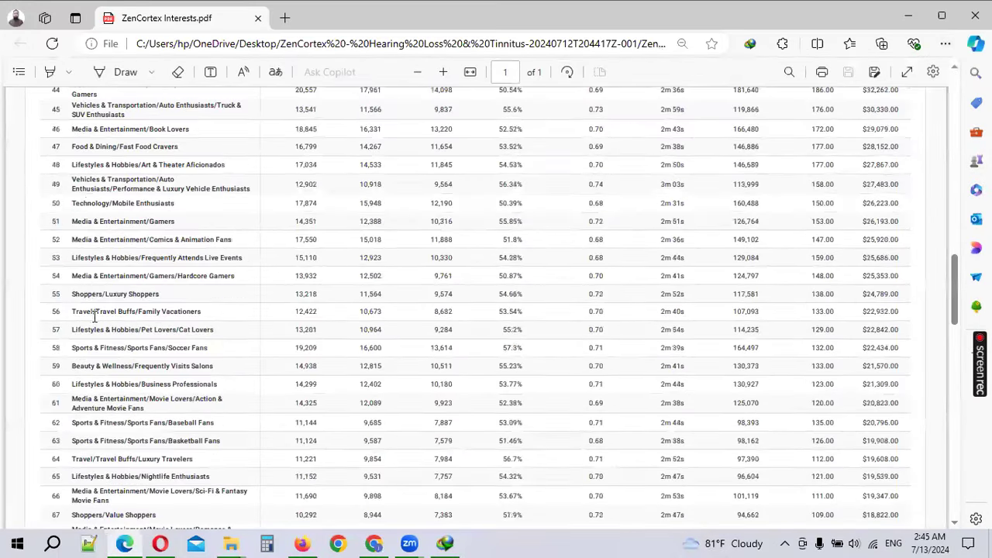
{"action": "left_click_drag", "start_coordinate": [94, 222], "coordinate": [132, 459]}
{"action": "right_click", "coordinate": [160, 276]}
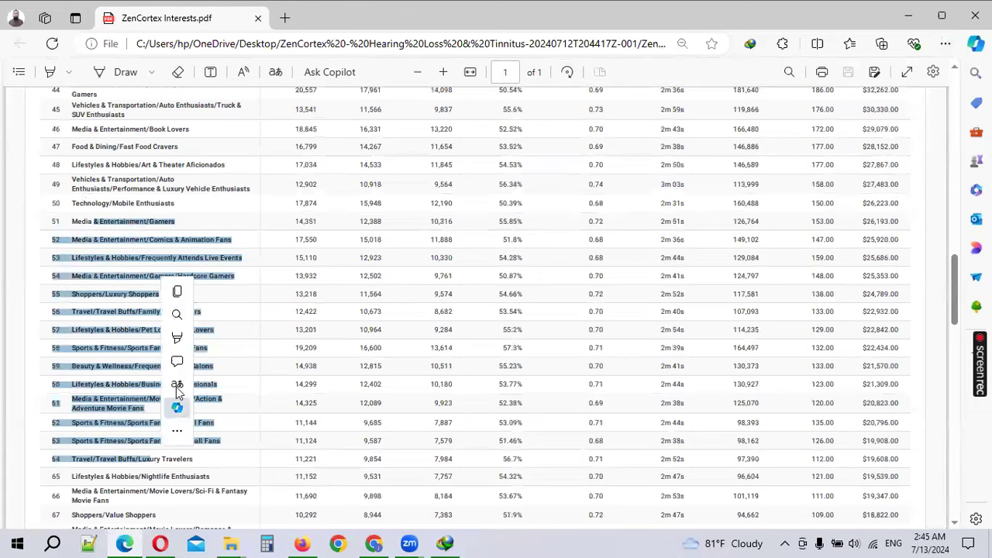
{"action": "left_click", "coordinate": [122, 220]}
Examine the top-ranked interests in the table, highlighting the Media & Entertainment/Movie Lovers row, and close the PDF.
{"action": "scroll", "coordinate": [612, 310], "scroll_direction": "up", "scroll_amount": 10}
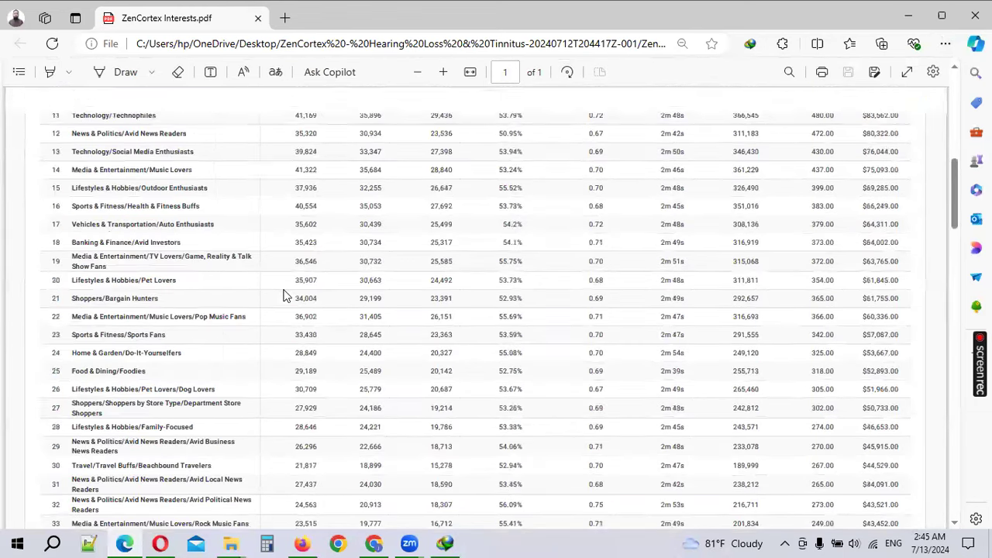
{"action": "scroll", "coordinate": [301, 349], "scroll_direction": "down", "scroll_amount": 3}
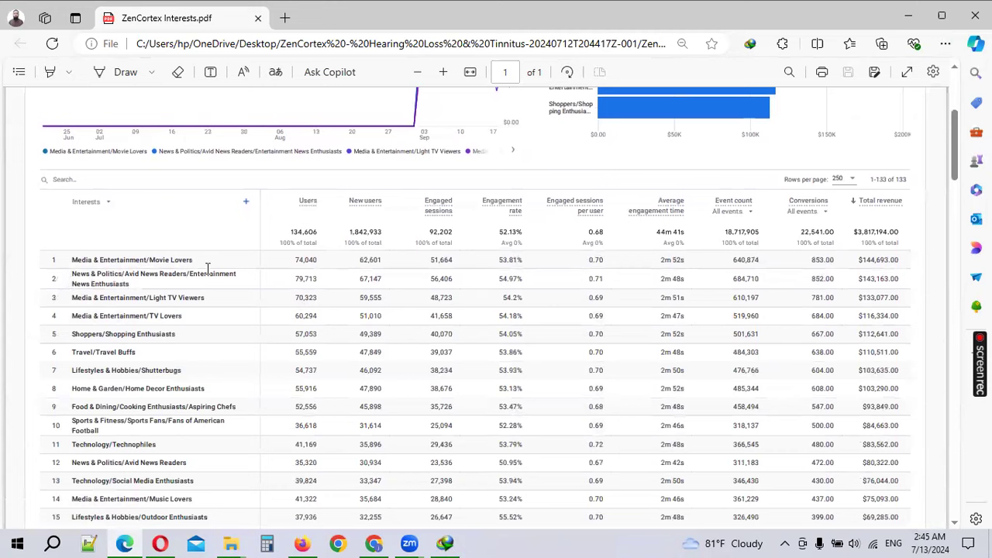
{"action": "left_click_drag", "start_coordinate": [73, 258], "coordinate": [328, 262]}
{"action": "left_click", "coordinate": [307, 209]}
{"action": "scroll", "coordinate": [775, 256], "scroll_direction": "down", "scroll_amount": 2}
{"action": "scroll", "coordinate": [698, 232], "scroll_direction": "up", "scroll_amount": 5}
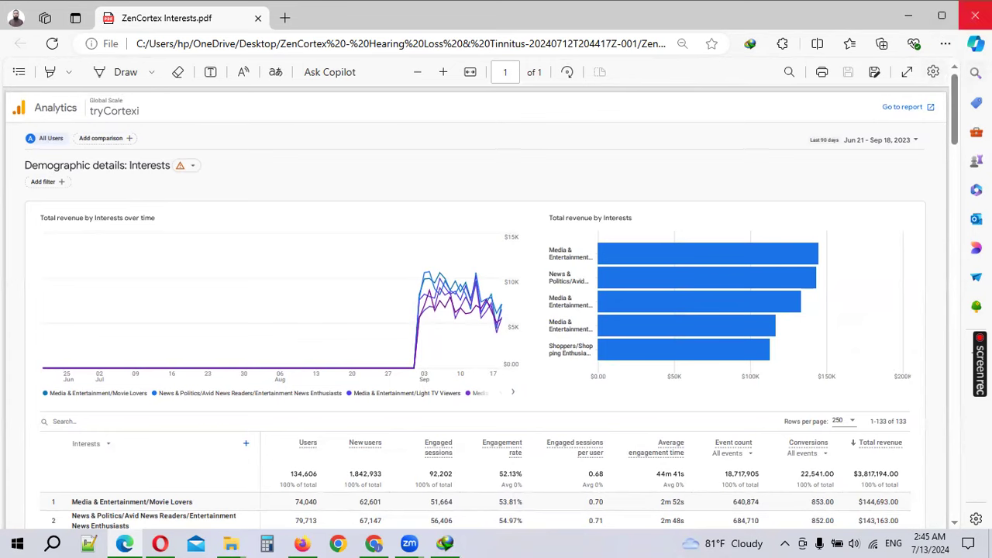
{"action": "left_click", "coordinate": [975, 15]}
View the 1 Bottle image from the Product Images & Label folder and close the browser window.
{"action": "left_click", "coordinate": [67, 113]}
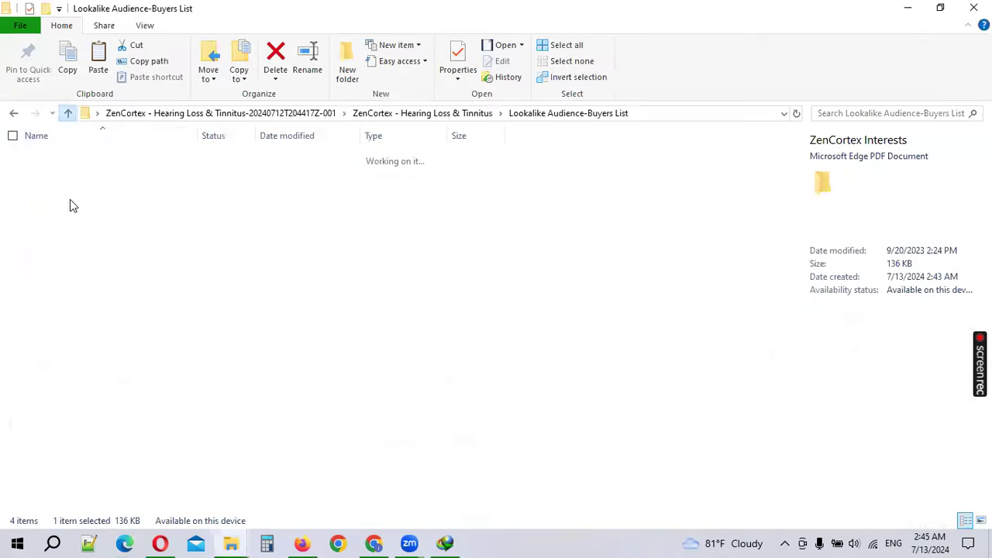
{"action": "double_click", "coordinate": [93, 224]}
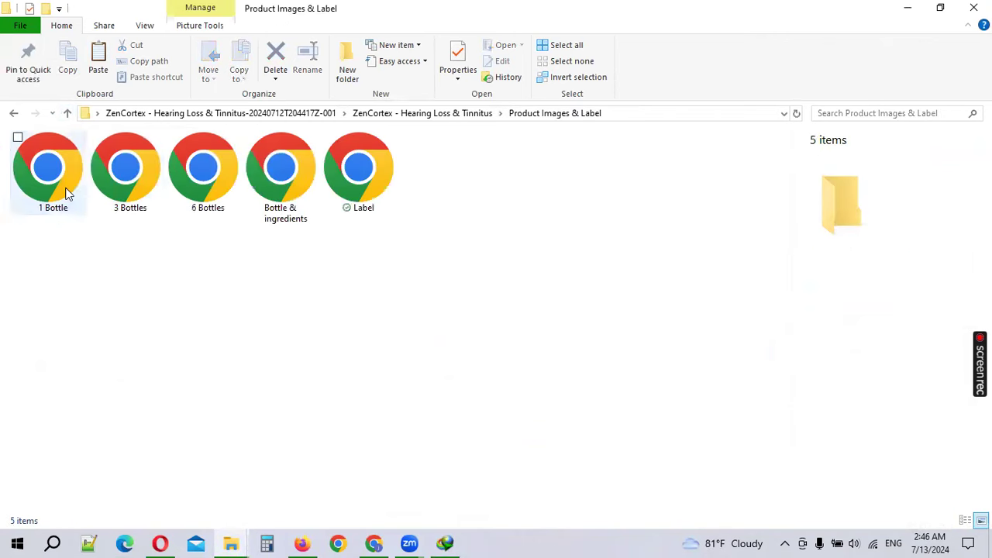
{"action": "left_click", "coordinate": [67, 190]}
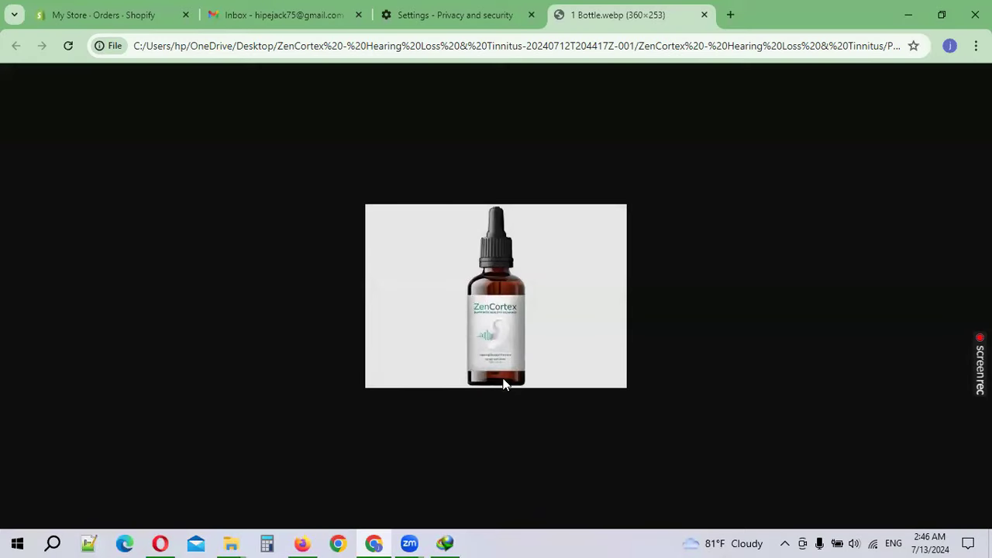
{"action": "left_click", "coordinate": [975, 14]}
Open the 6 Bottles image, capture it with the screenshot tool and save it as JPEG Screenshot_9 in Downloads.
{"action": "double_click", "coordinate": [199, 193]}
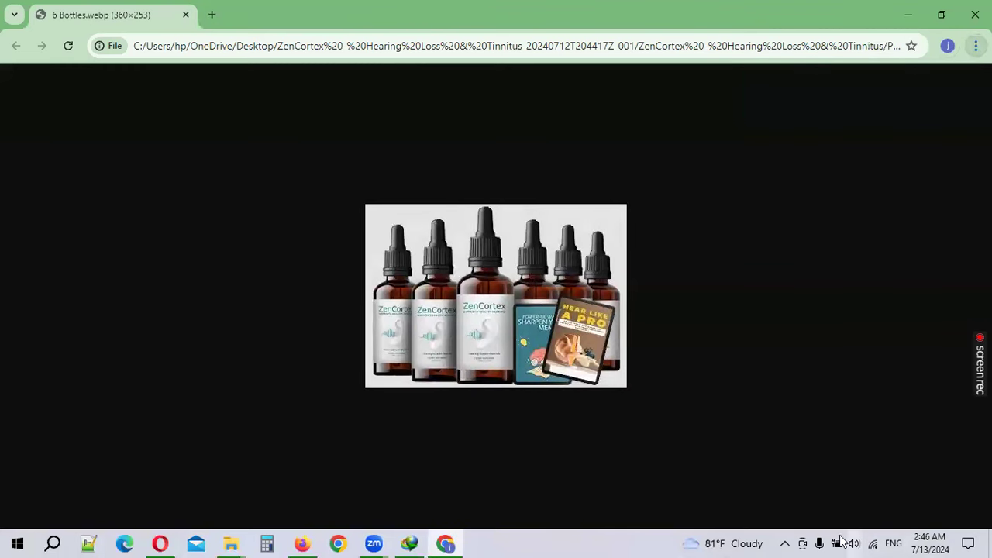
{"action": "left_click", "coordinate": [784, 543]}
{"action": "left_click", "coordinate": [794, 491]}
{"action": "left_click_drag", "start_coordinate": [364, 200], "coordinate": [625, 385]}
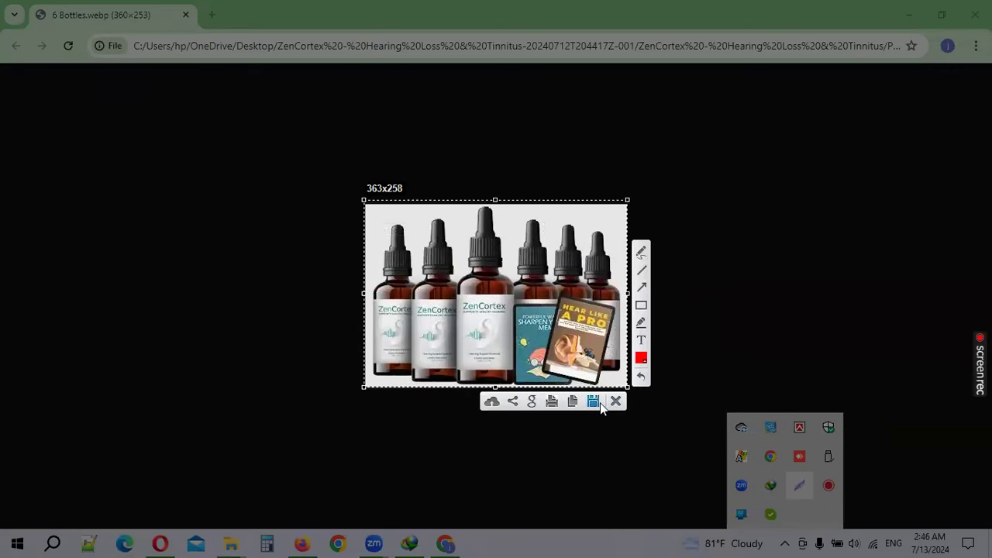
{"action": "left_click", "coordinate": [600, 403]}
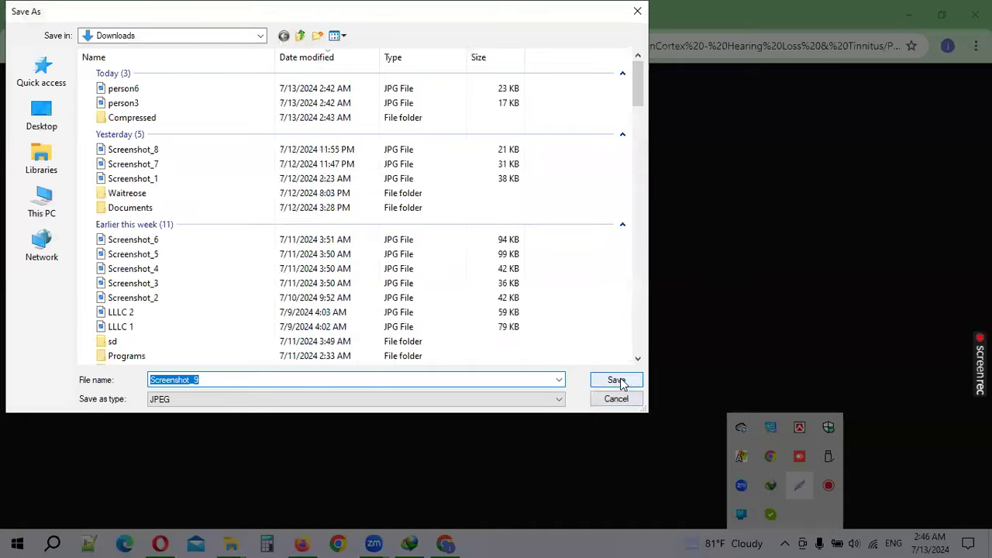
{"action": "left_click", "coordinate": [620, 382]}
{"action": "left_click", "coordinate": [975, 9]}
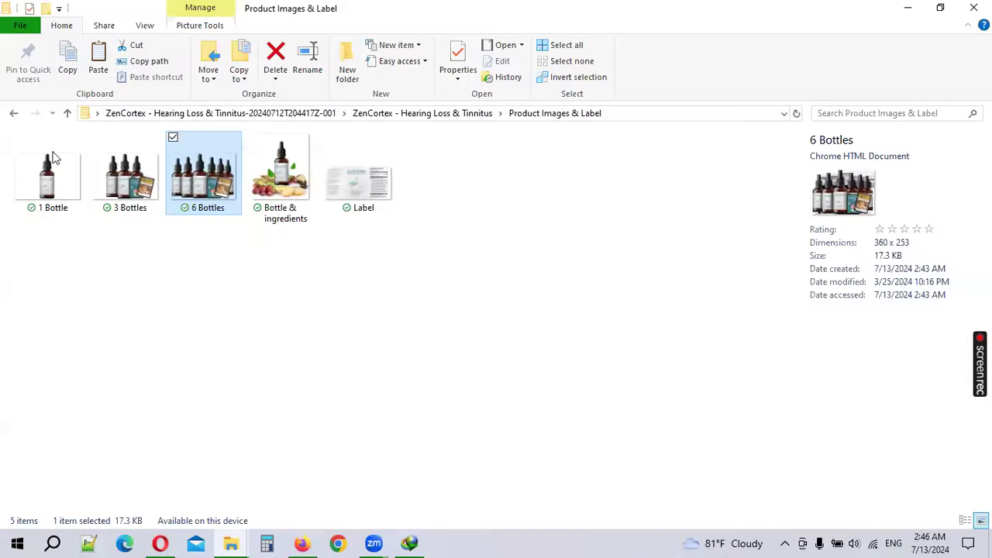
Close the product images folder window and refresh the desktop.
{"action": "left_click", "coordinate": [973, 8]}
{"action": "right_click", "coordinate": [564, 99]}
{"action": "left_click", "coordinate": [602, 140]}
Empty the Recycle Bin on the desktop and confirm the deletion.
{"action": "right_click", "coordinate": [29, 97]}
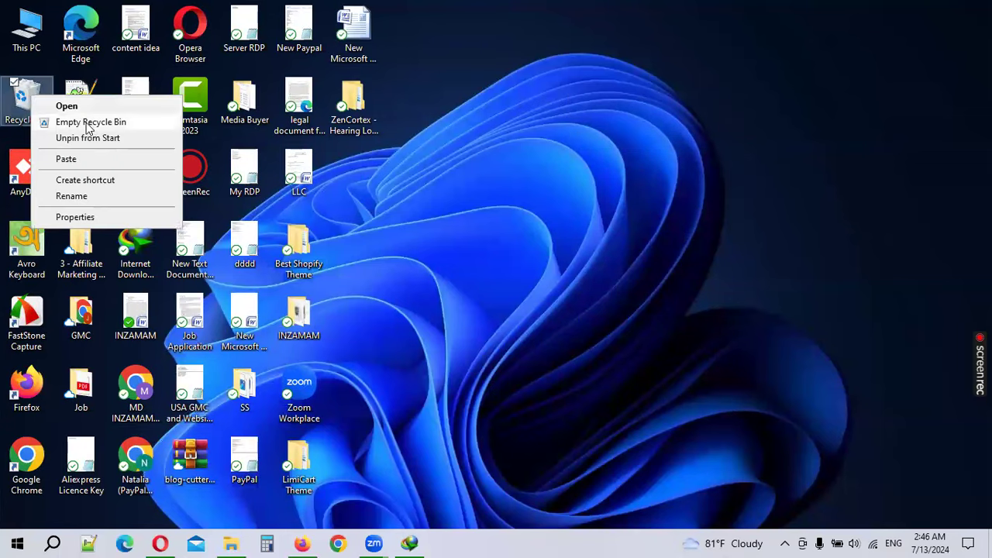
{"action": "left_click", "coordinate": [87, 124]}
{"action": "left_click", "coordinate": [552, 281]}
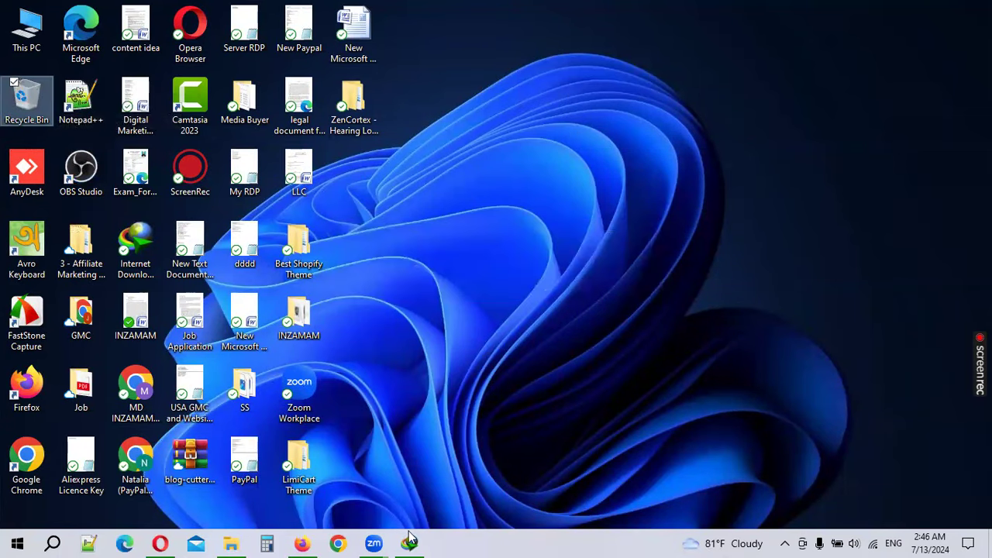
Switch to Firefox and upload Screenshot_9, person6 and person3 from Downloads to Pinterest's Create Pin page.
{"action": "left_click", "coordinate": [301, 543]}
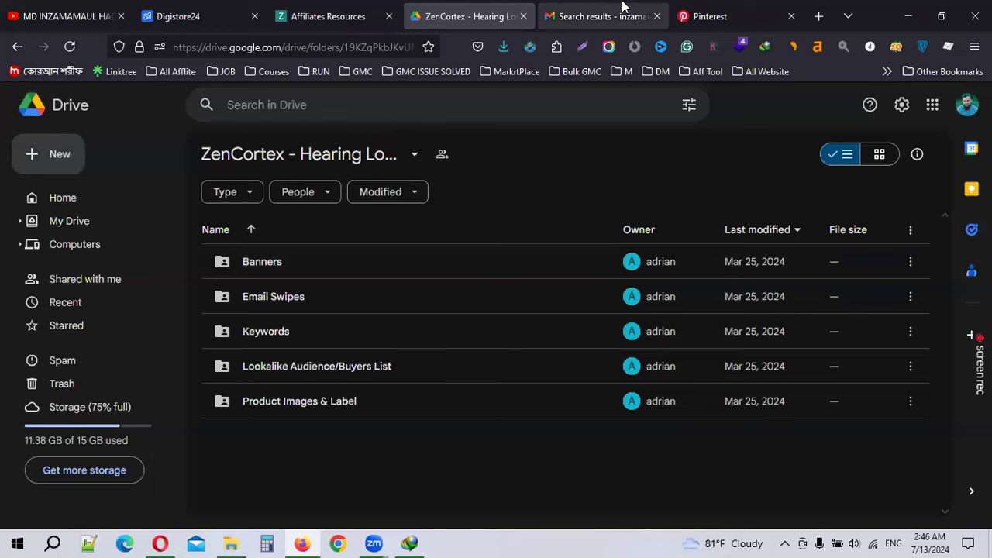
{"action": "left_click", "coordinate": [714, 11]}
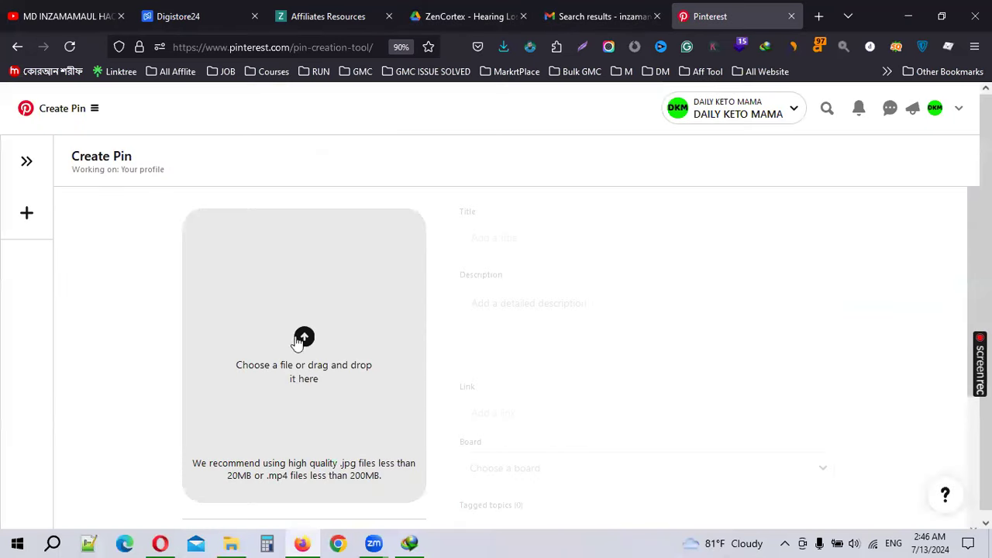
{"action": "left_click", "coordinate": [302, 338]}
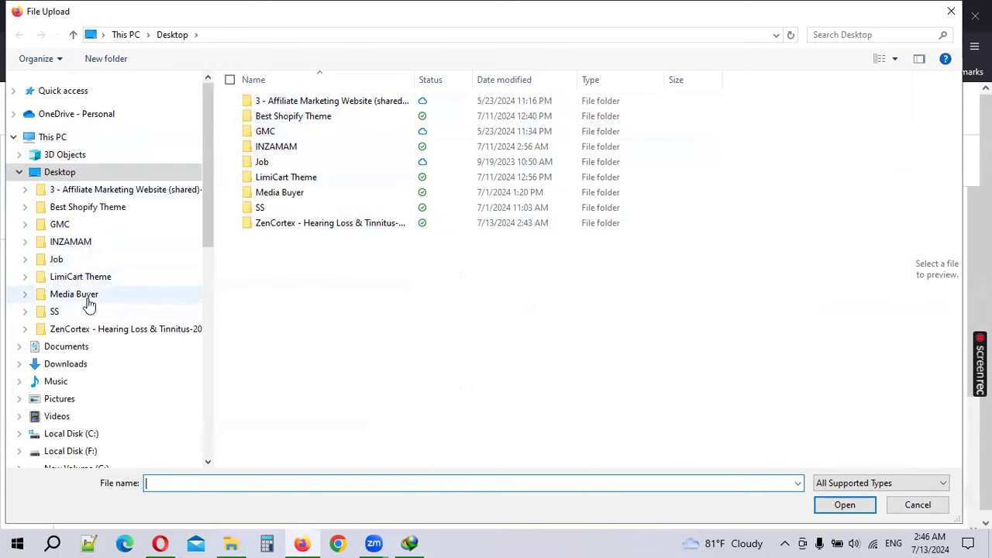
{"action": "left_click", "coordinate": [70, 364]}
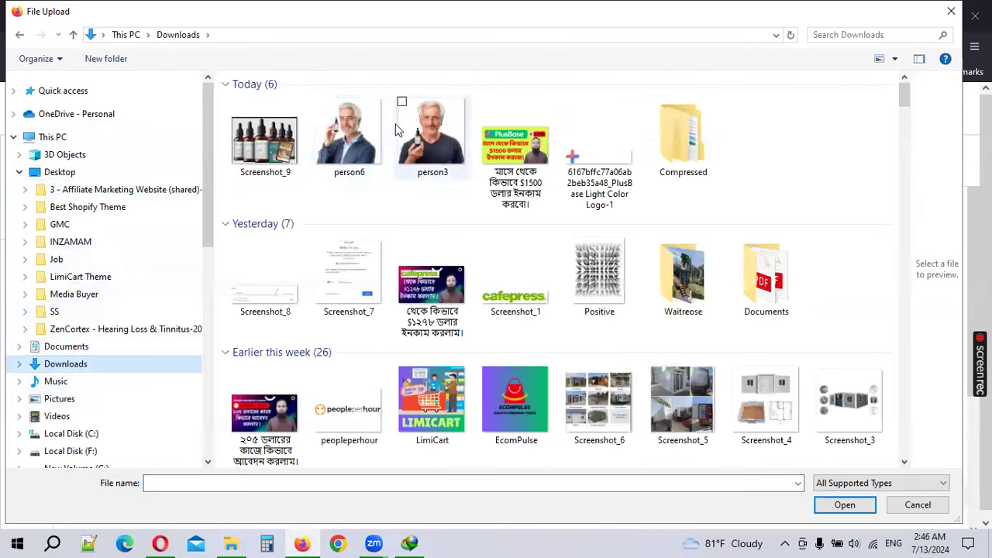
{"action": "left_click", "coordinate": [235, 101]}
{"action": "left_click", "coordinate": [318, 101]}
{"action": "left_click", "coordinate": [402, 102]}
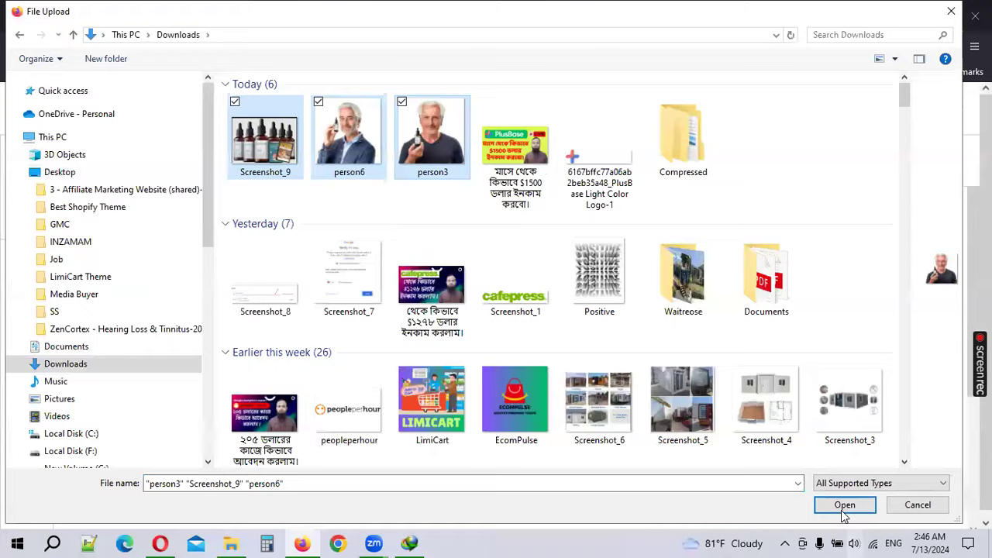
{"action": "left_click", "coordinate": [843, 512]}
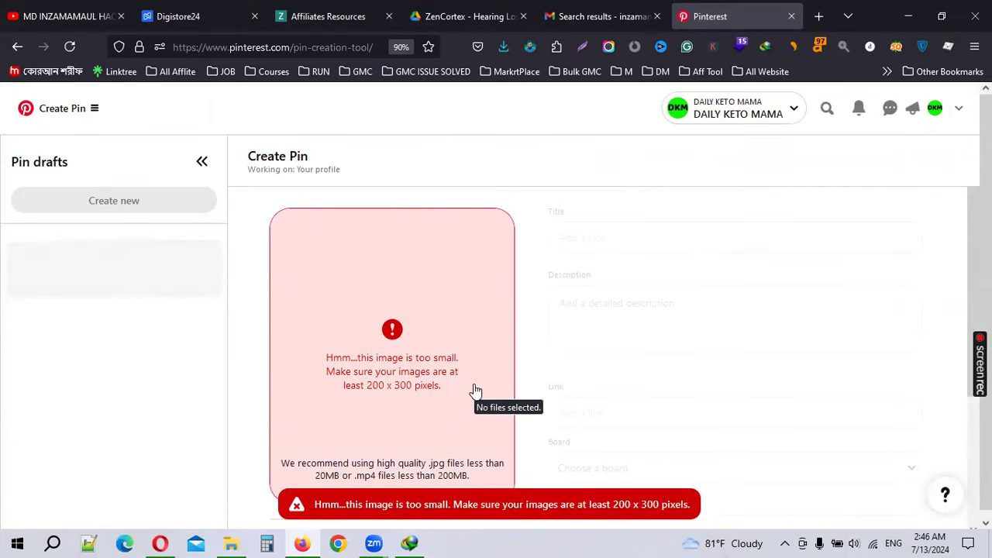
Open the pin draft of the man in the blue jacket and start its title.
{"action": "scroll", "coordinate": [476, 389], "scroll_direction": "down", "scroll_amount": 3}
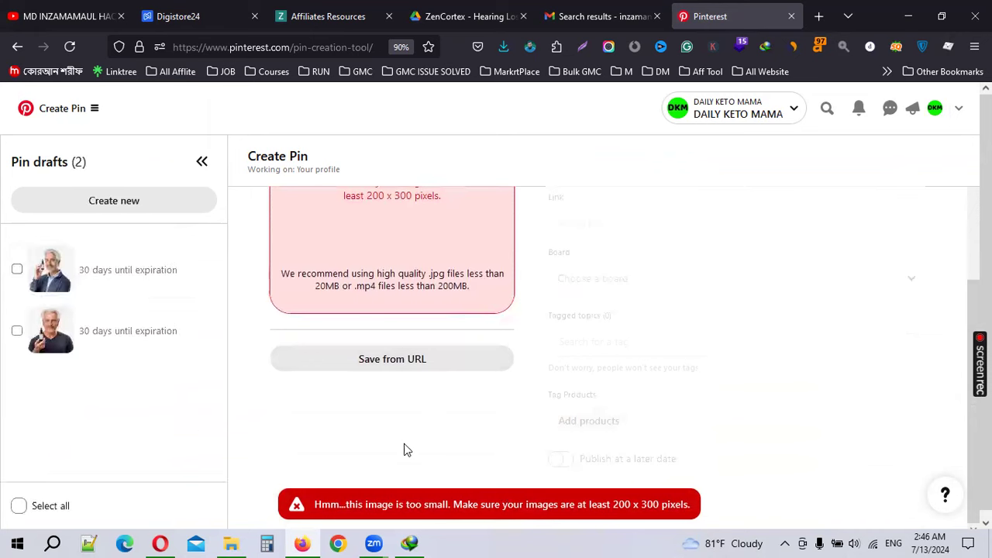
{"action": "scroll", "coordinate": [404, 443], "scroll_direction": "up", "scroll_amount": 3}
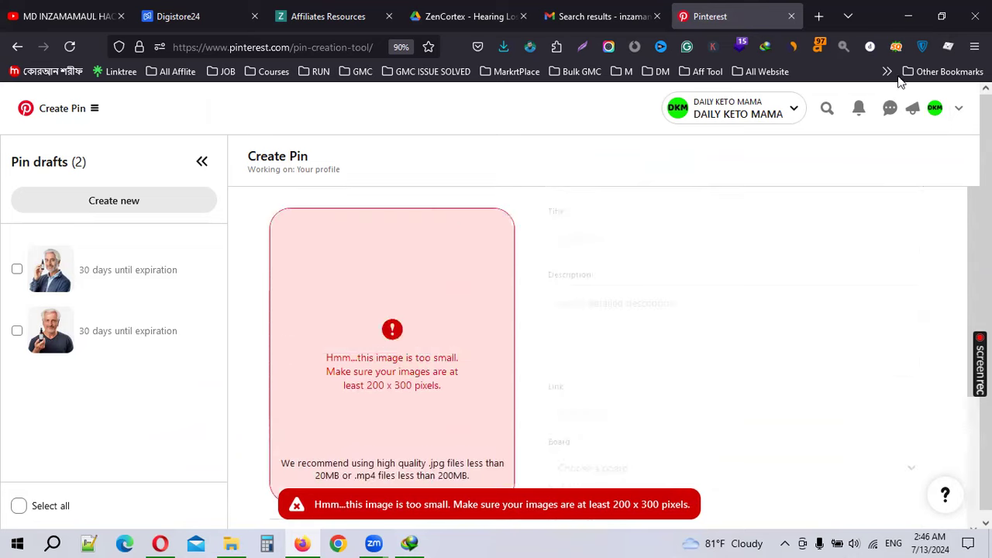
{"action": "left_click", "coordinate": [120, 278]}
{"action": "left_click", "coordinate": [616, 239]}
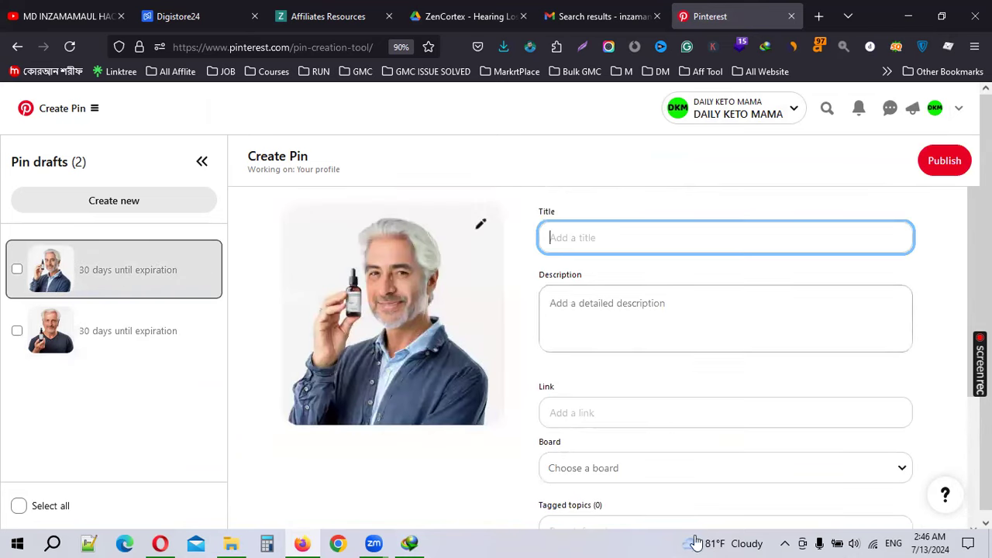
Return to the ZenCortex Affiliates Resources page and examine its main headline about the highest EPC offer, highlighting the key words.
{"action": "left_click", "coordinate": [443, 7]}
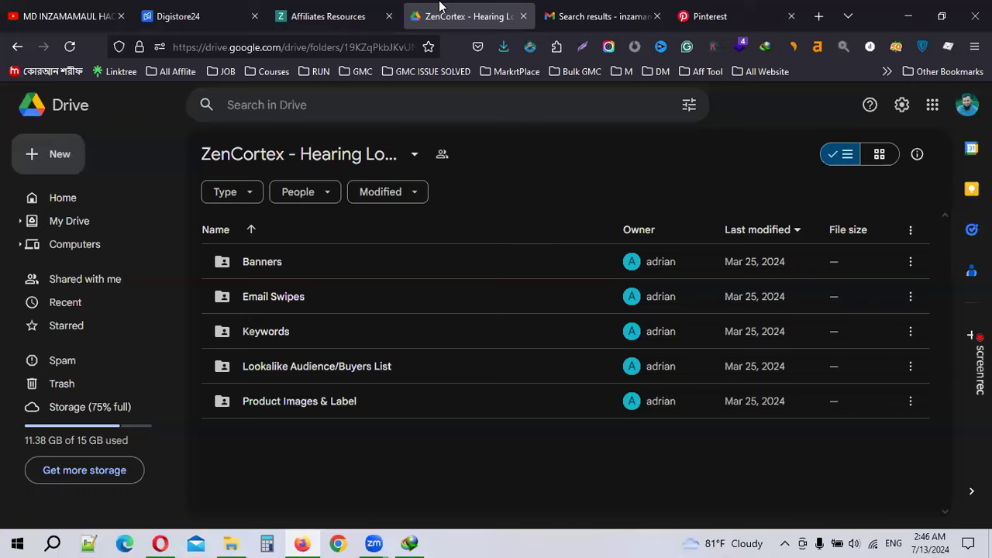
{"action": "left_click", "coordinate": [349, 8]}
{"action": "scroll", "coordinate": [404, 349], "scroll_direction": "up", "scroll_amount": 15}
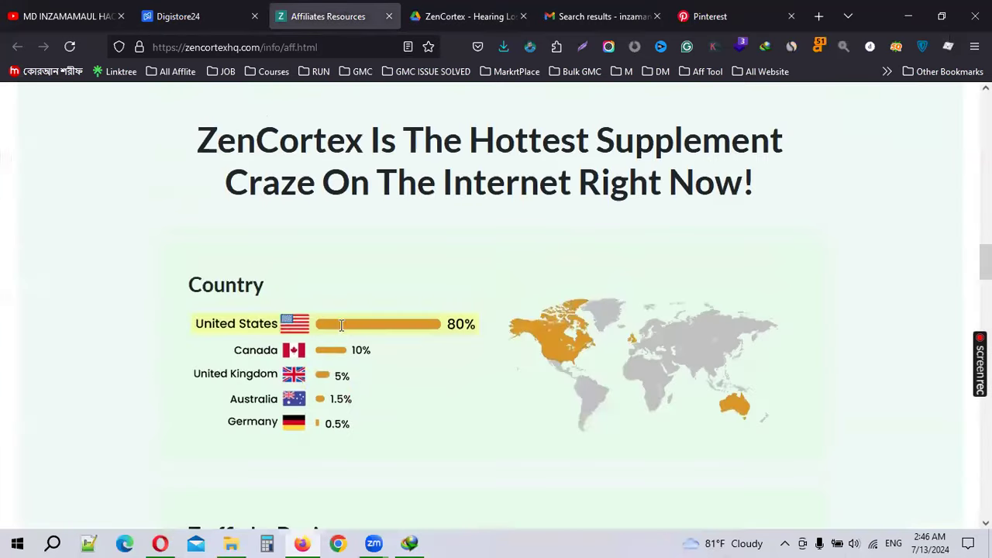
{"action": "scroll", "coordinate": [324, 325], "scroll_direction": "up", "scroll_amount": 6}
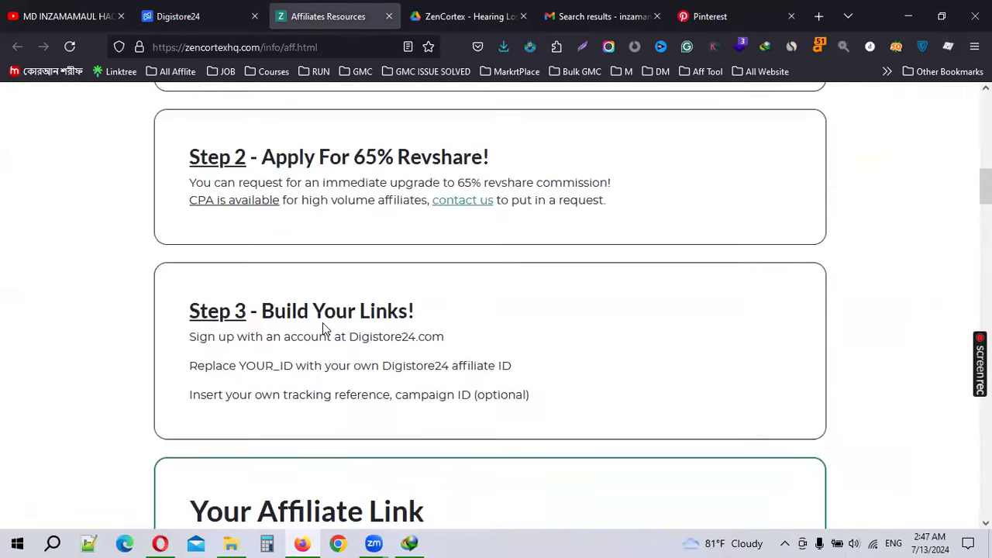
{"action": "scroll", "coordinate": [324, 329], "scroll_direction": "up", "scroll_amount": 6}
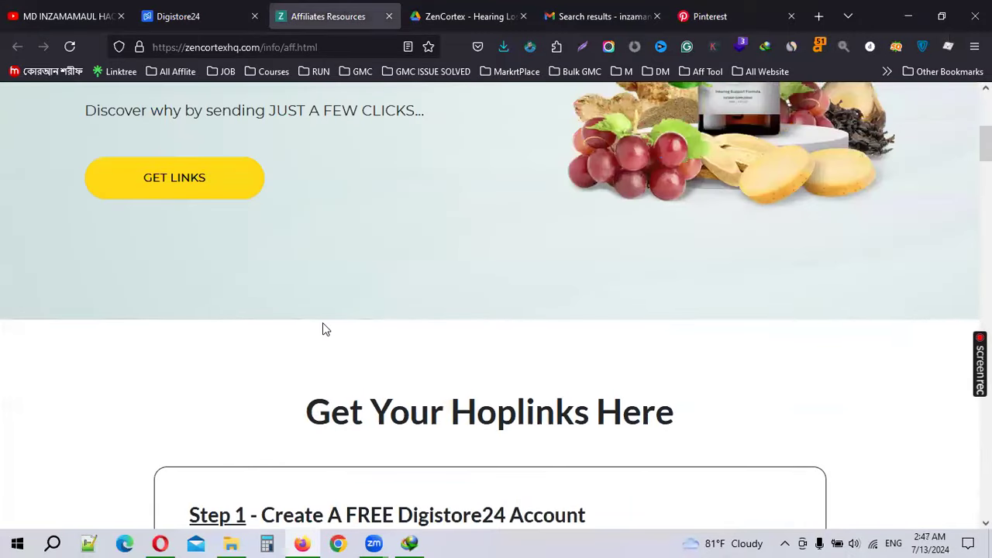
{"action": "scroll", "coordinate": [324, 328], "scroll_direction": "up", "scroll_amount": 2}
{"action": "scroll", "coordinate": [324, 329], "scroll_direction": "up", "scroll_amount": 3}
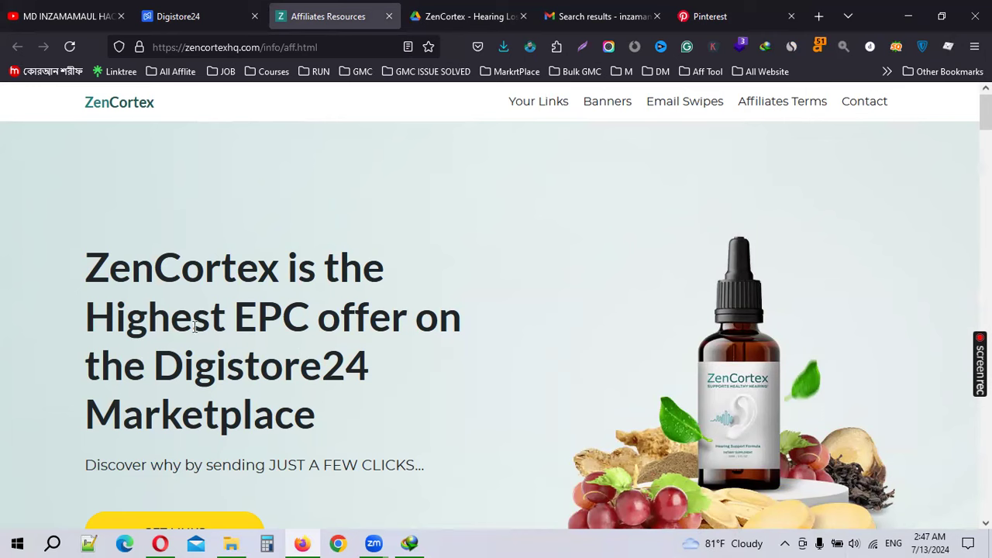
{"action": "left_click_drag", "start_coordinate": [67, 332], "coordinate": [481, 330]}
{"action": "left_click", "coordinate": [262, 318]}
{"action": "left_click_drag", "start_coordinate": [232, 319], "coordinate": [423, 370]}
Look through the link-building steps, affiliate terms and affiliate link form on the ZenCortex resources page.
{"action": "scroll", "coordinate": [461, 359], "scroll_direction": "down", "scroll_amount": 15}
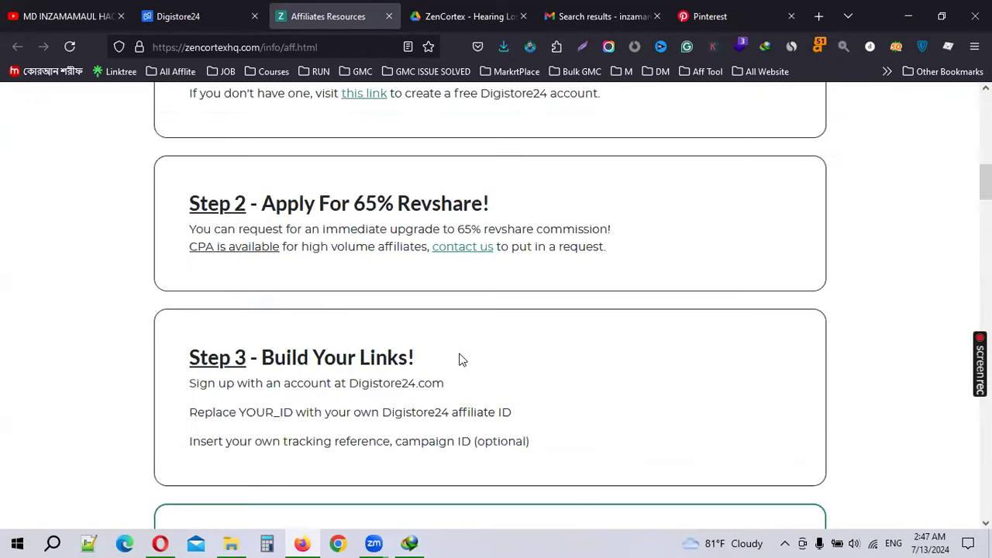
{"action": "scroll", "coordinate": [455, 358], "scroll_direction": "down", "scroll_amount": 5}
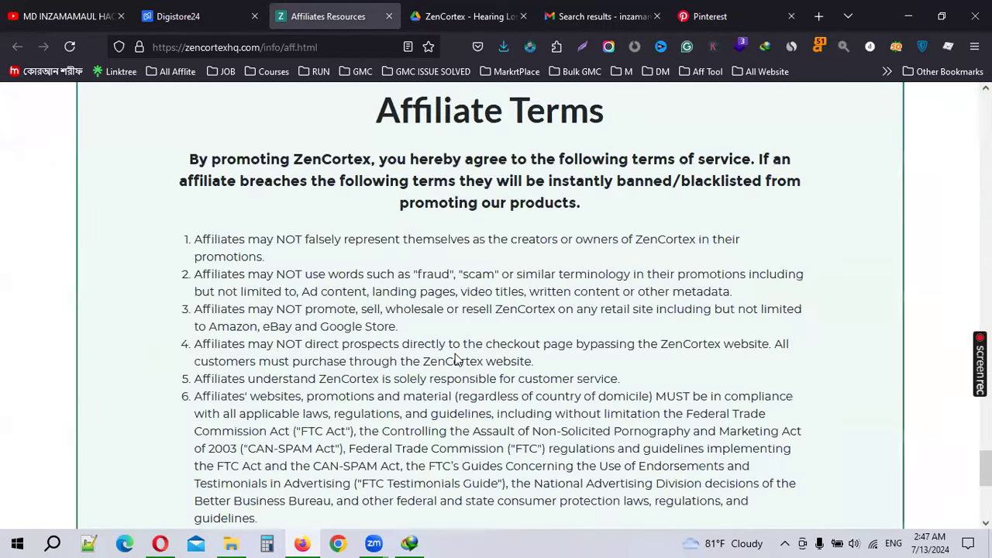
{"action": "scroll", "coordinate": [456, 359], "scroll_direction": "down", "scroll_amount": 5}
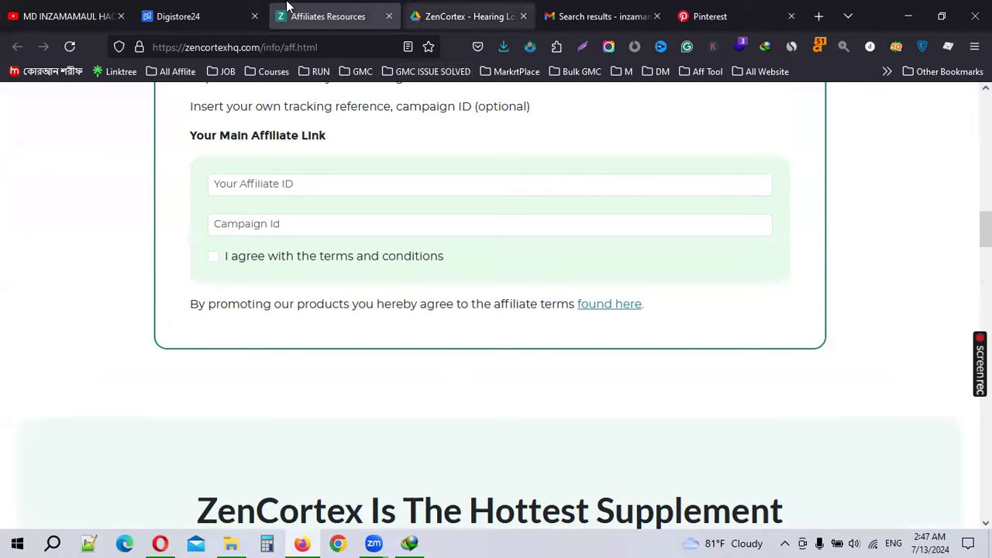
Review the ZenCortex offer details, including price and commission, in the Digistore24 marketplace.
{"action": "left_click", "coordinate": [193, 9]}
{"action": "scroll", "coordinate": [470, 324], "scroll_direction": "up", "scroll_amount": 4}
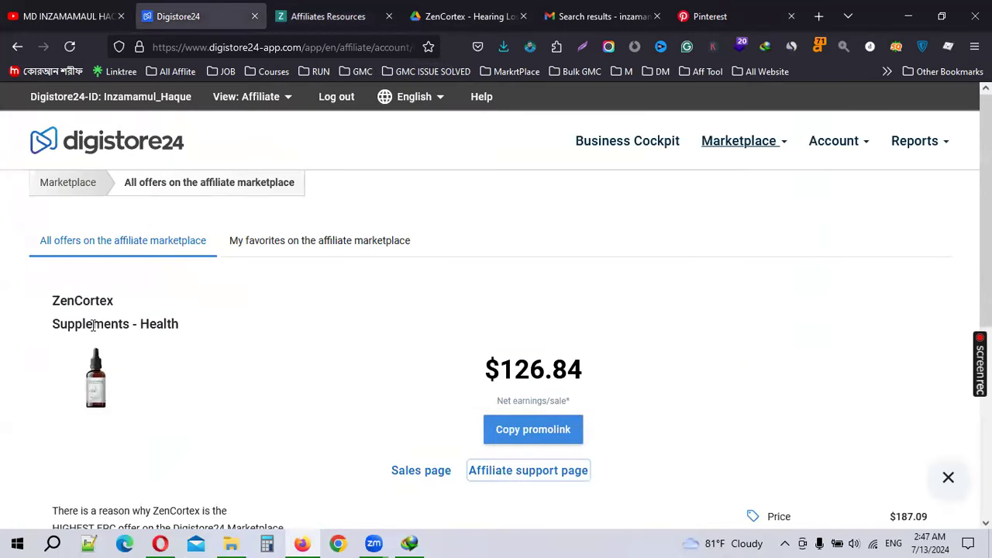
{"action": "scroll", "coordinate": [721, 377], "scroll_direction": "down", "scroll_amount": 3}
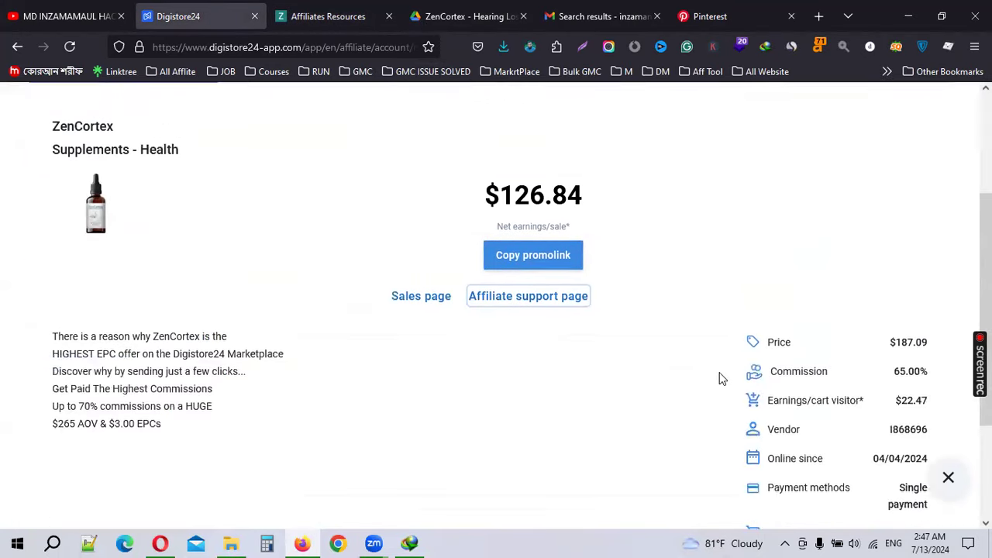
{"action": "scroll", "coordinate": [194, 358], "scroll_direction": "up", "scroll_amount": 3}
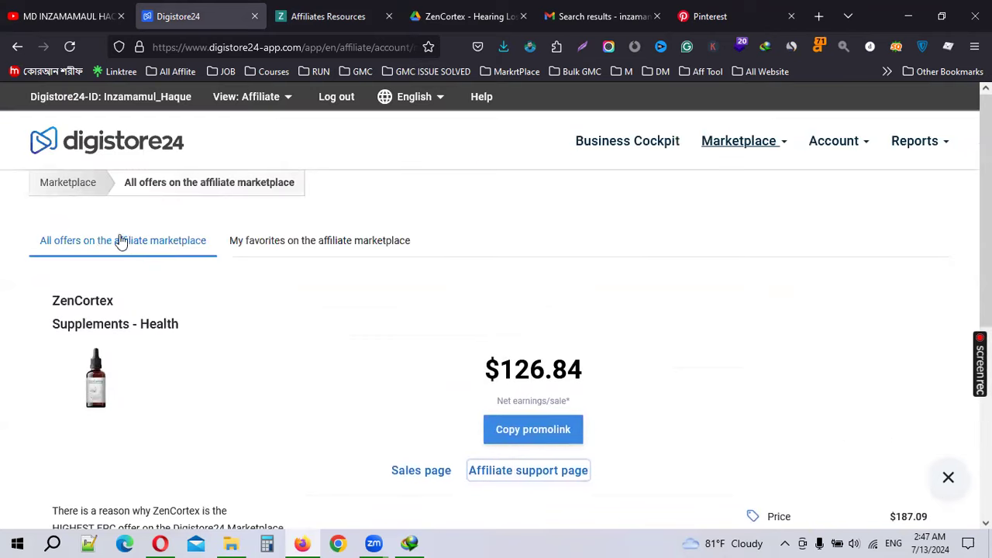
Check the favorites on the Digistore24 affiliate marketplace and browse the products under all offers.
{"action": "left_click", "coordinate": [298, 247]}
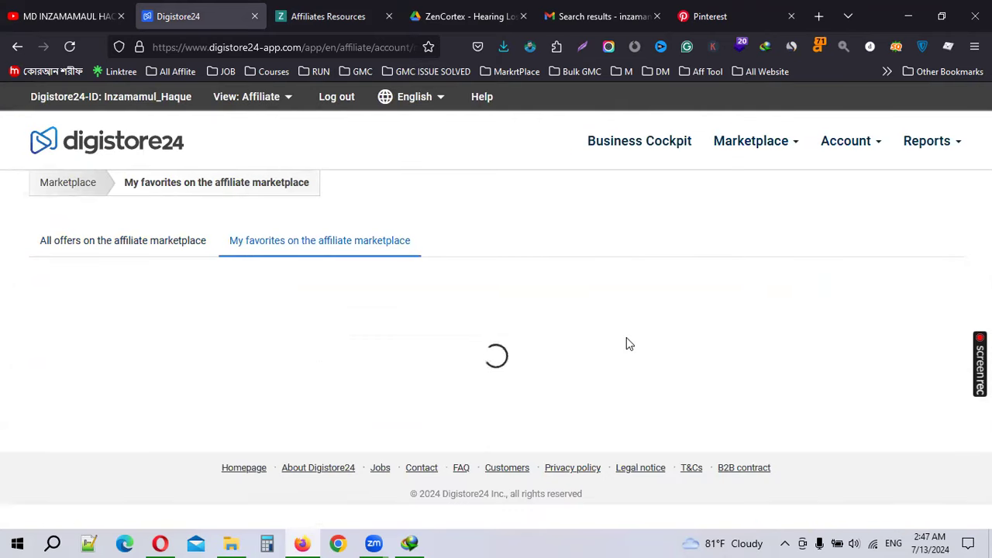
{"action": "left_click", "coordinate": [131, 246]}
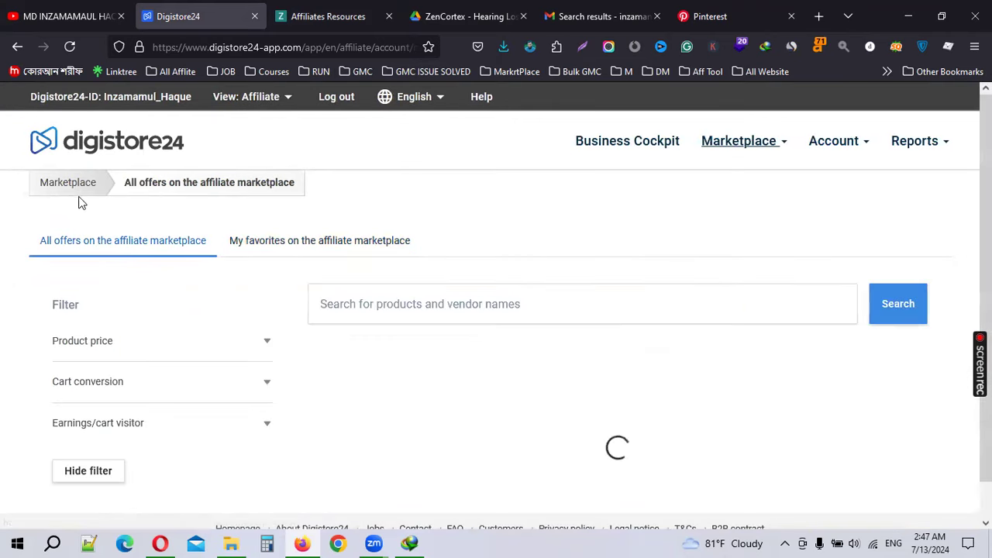
{"action": "key", "text": "alt+Left"}
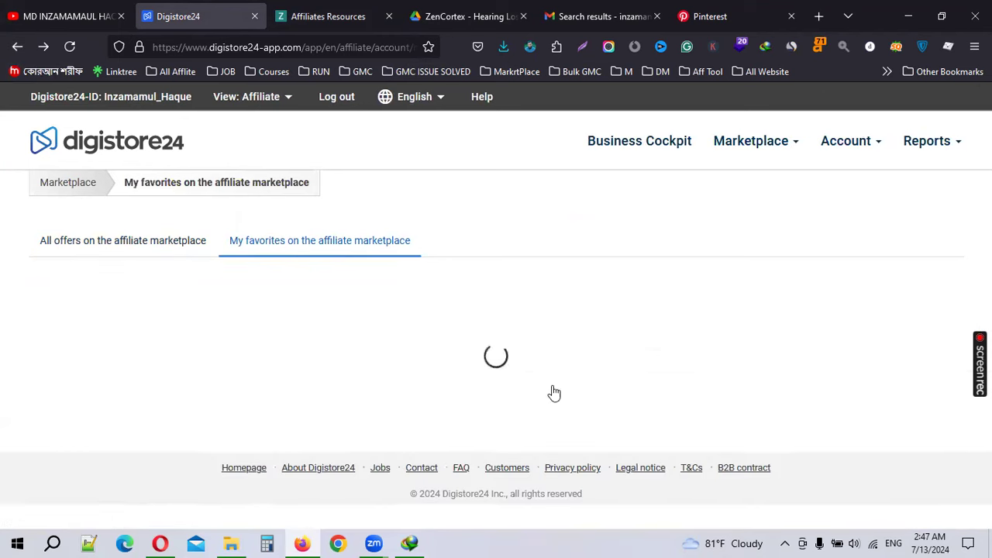
{"action": "left_click", "coordinate": [138, 236]}
{"action": "left_click", "coordinate": [19, 47]}
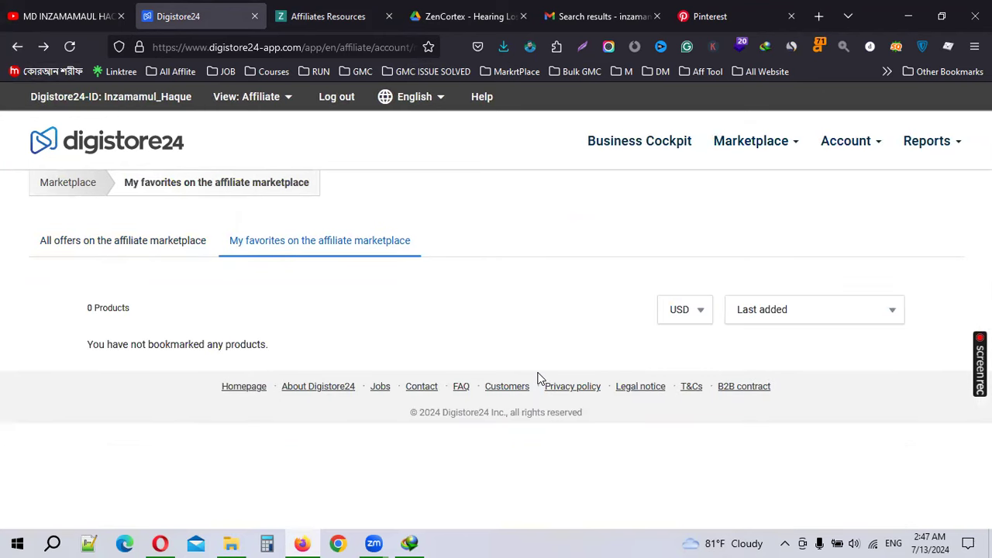
{"action": "left_click", "coordinate": [144, 249]}
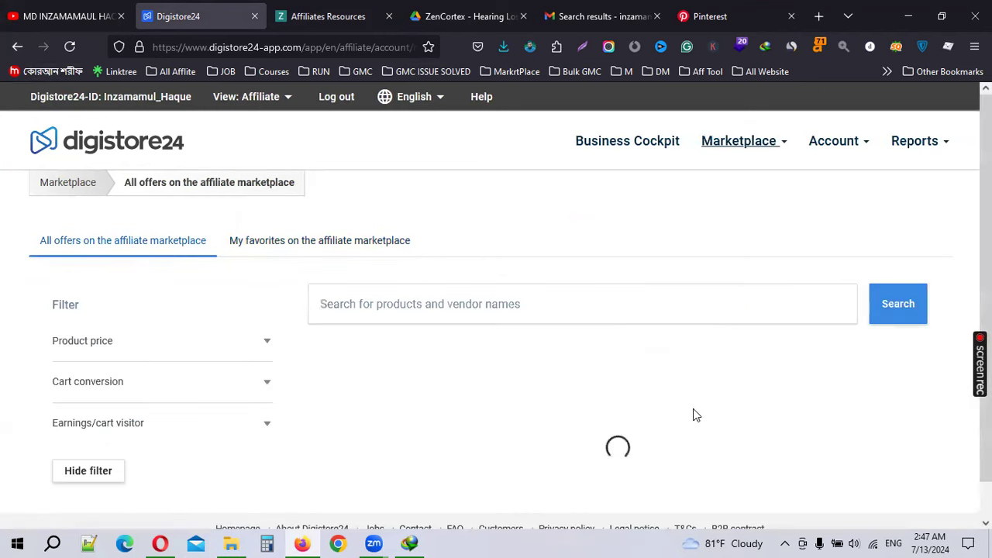
{"action": "scroll", "coordinate": [661, 396], "scroll_direction": "down", "scroll_amount": 5}
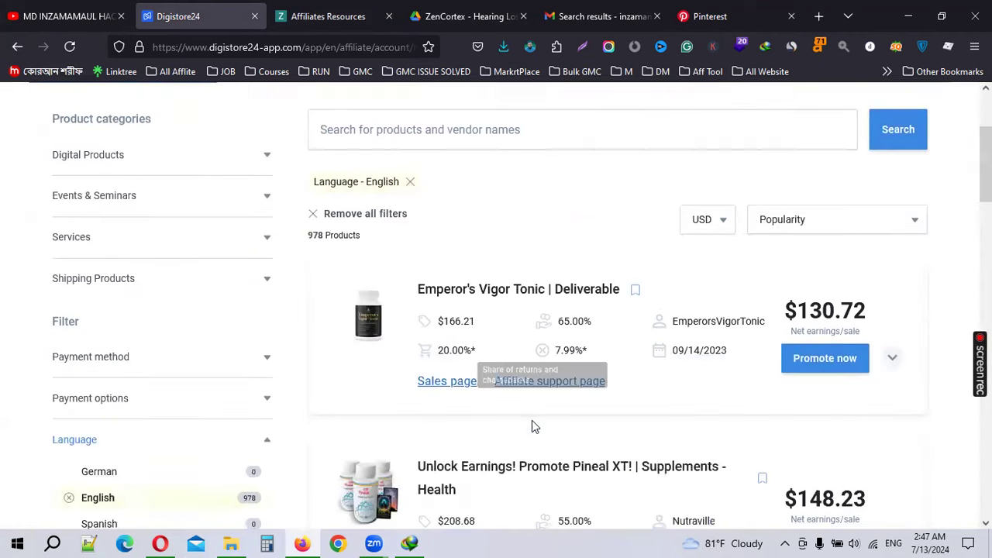
{"action": "scroll", "coordinate": [531, 421], "scroll_direction": "down", "scroll_amount": 6}
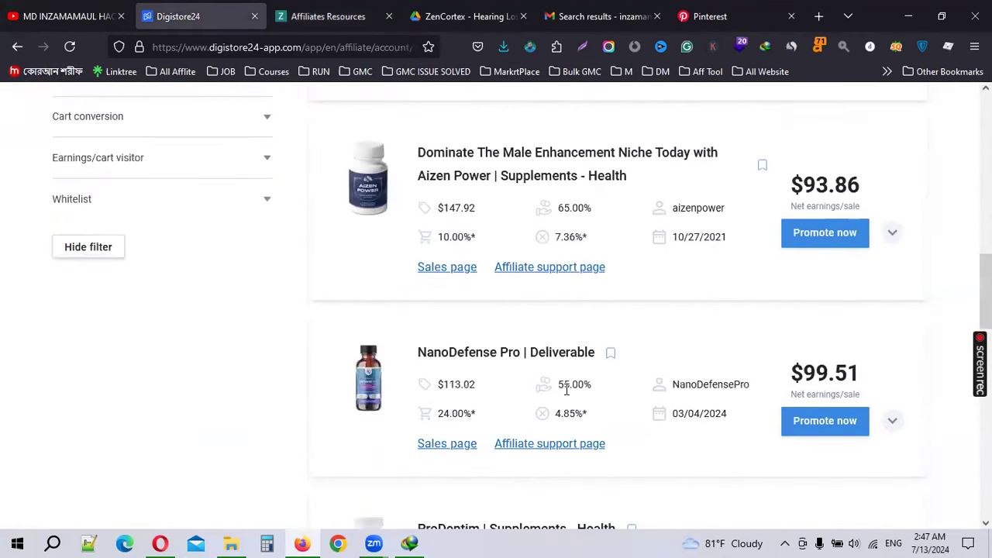
{"action": "scroll", "coordinate": [566, 389], "scroll_direction": "up", "scroll_amount": 10}
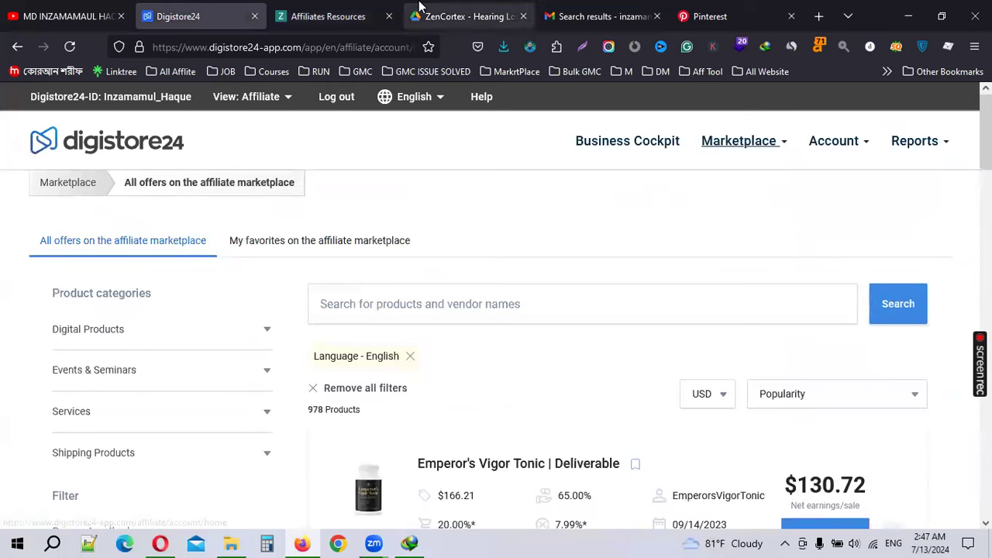
Select the headline text "ZenCortex Is The Hottest Supplement" above the country statistics on the Affiliates Resources page.
{"action": "left_click", "coordinate": [331, 7]}
{"action": "scroll", "coordinate": [413, 388], "scroll_direction": "down", "scroll_amount": 2}
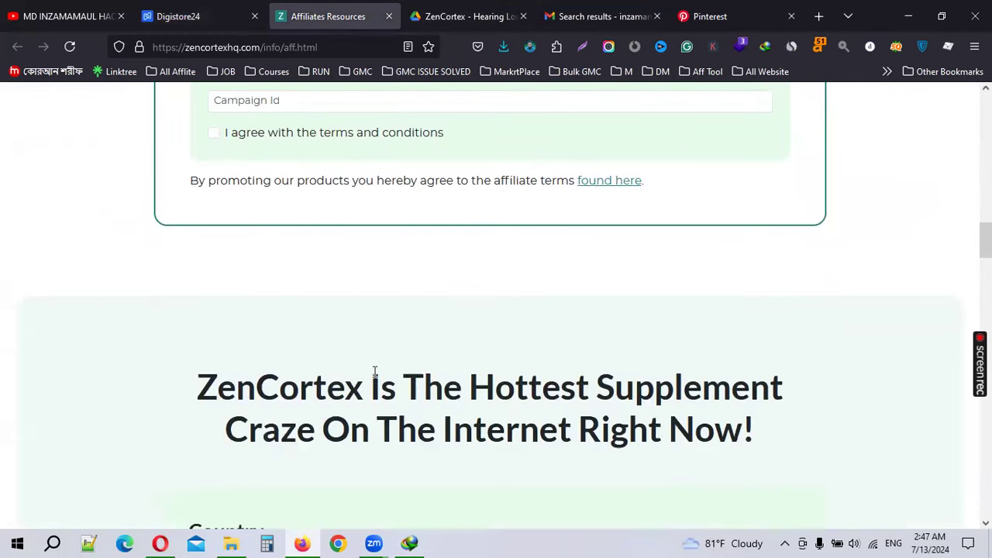
{"action": "scroll", "coordinate": [663, 406], "scroll_direction": "down", "scroll_amount": 2}
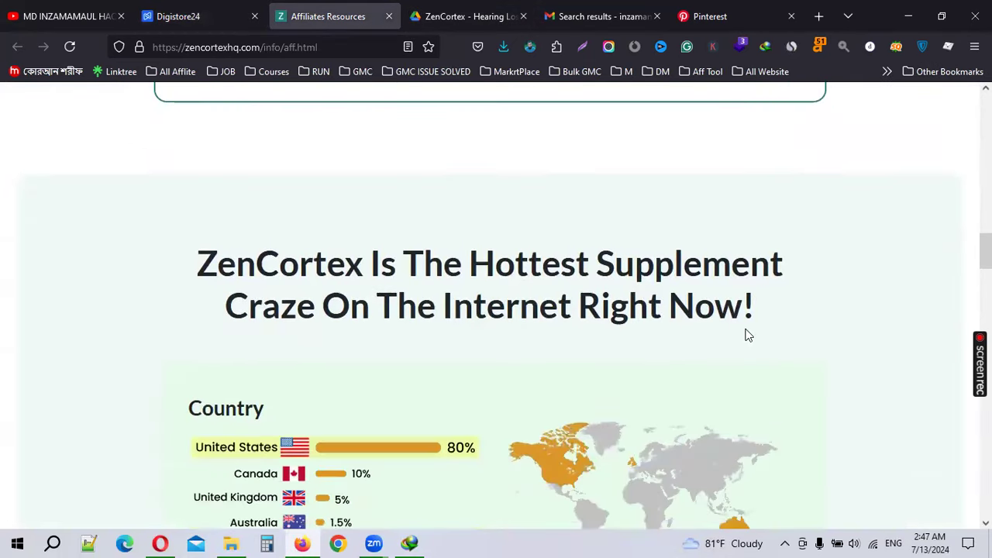
{"action": "left_click_drag", "start_coordinate": [196, 275], "coordinate": [763, 266]}
{"action": "left_click_drag", "start_coordinate": [796, 271], "coordinate": [181, 265]}
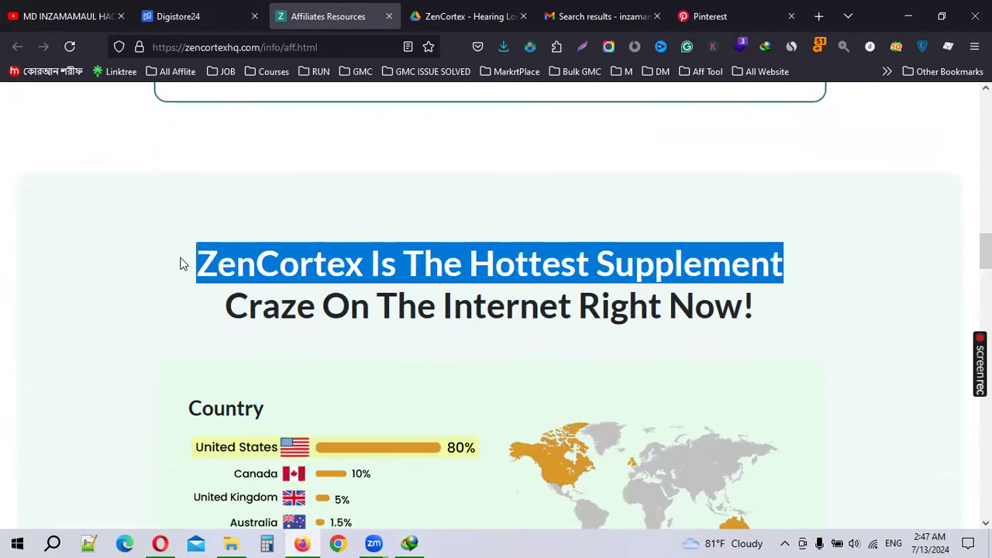
Check the empty title field of the Pinterest draft and open ChatGPT in a new browser tab.
{"action": "left_click", "coordinate": [731, 12]}
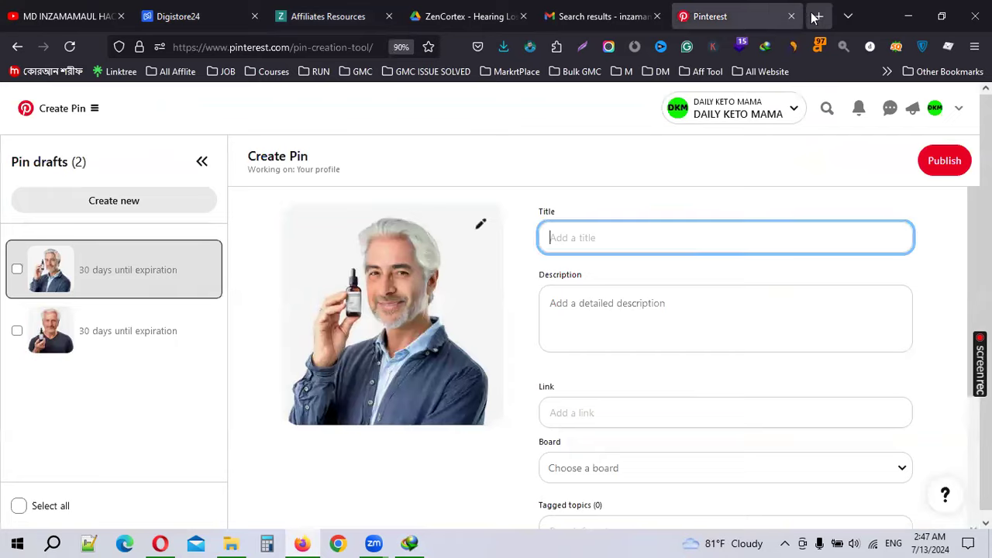
{"action": "left_click", "coordinate": [816, 15]}
{"action": "left_click", "coordinate": [775, 319]}
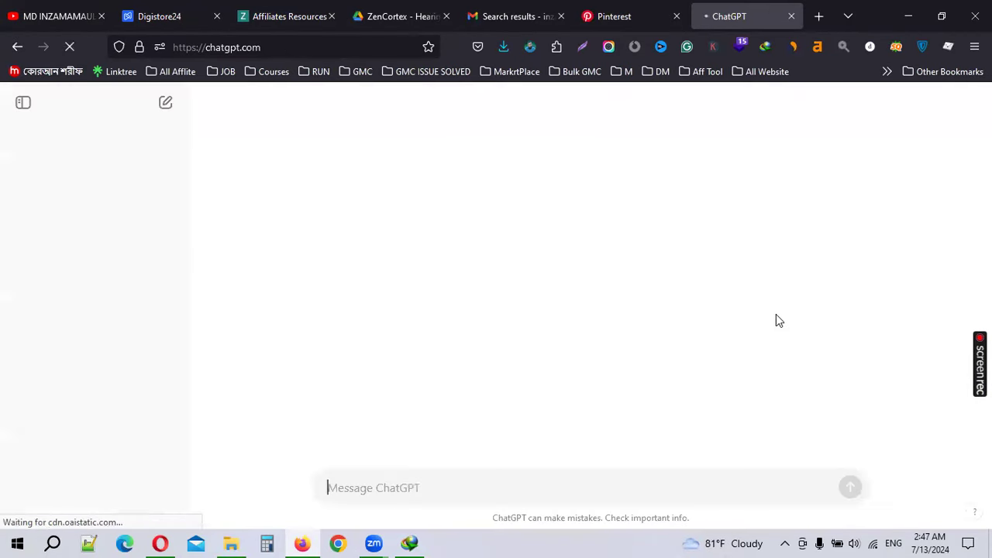
Write "ZenCortex Is the hottest Supplement" as a message, cut it for reuse and start the chat with "Hi" instead.
{"action": "type", "text": "ZenCortex Is the hottest Supplement"}
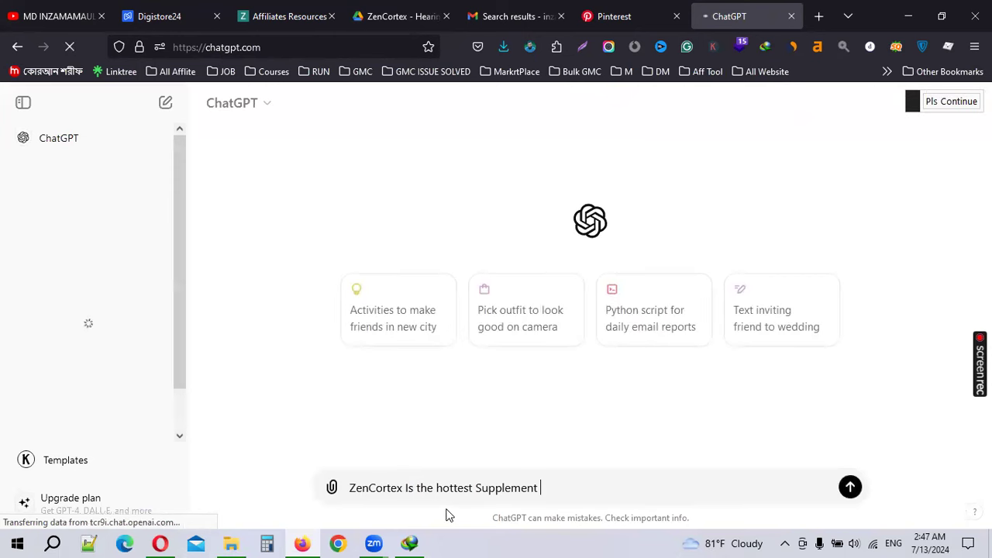
{"action": "left_click_drag", "start_coordinate": [565, 495], "coordinate": [171, 483]}
{"action": "key", "text": "ctrl+c"}
{"action": "key", "text": "BackSpace"}
{"action": "type", "text": "Hi"}
{"action": "key", "text": "Return"}
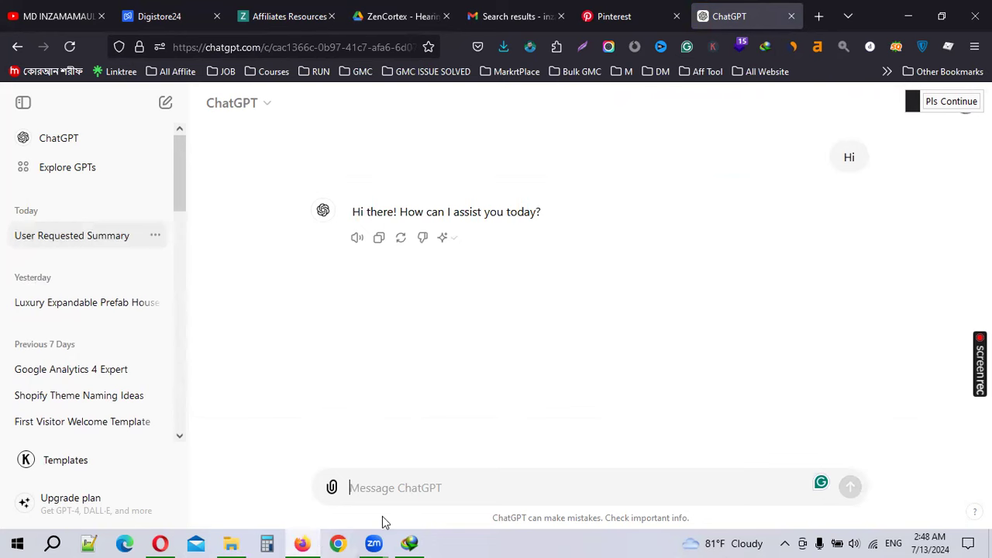
Begin the next ChatGPT message with "I need Pinterest Title, Description", correcting the misspelled word.
{"action": "type", "text": "I neefd Pinter"}
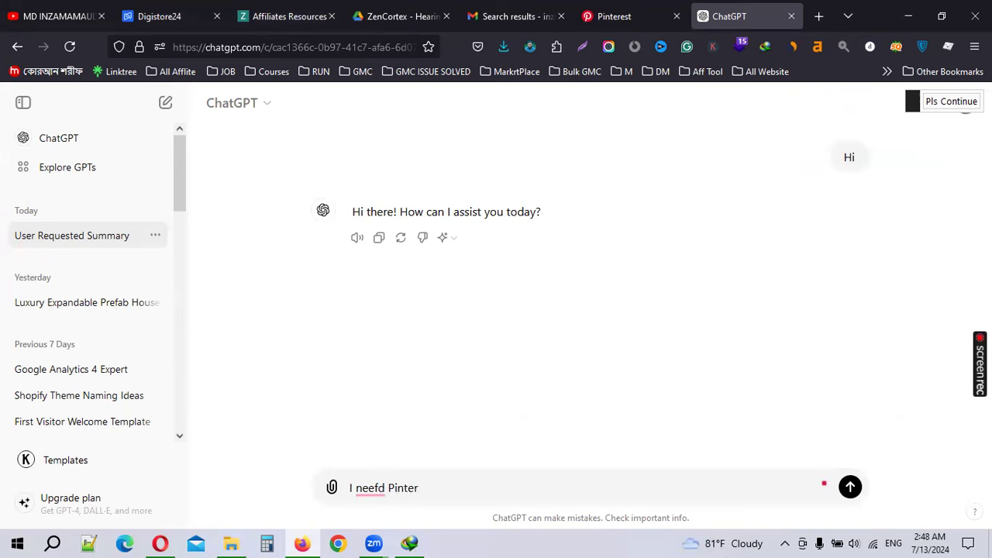
{"action": "type", "text": "e"}
{"action": "left_click", "coordinate": [368, 487]}
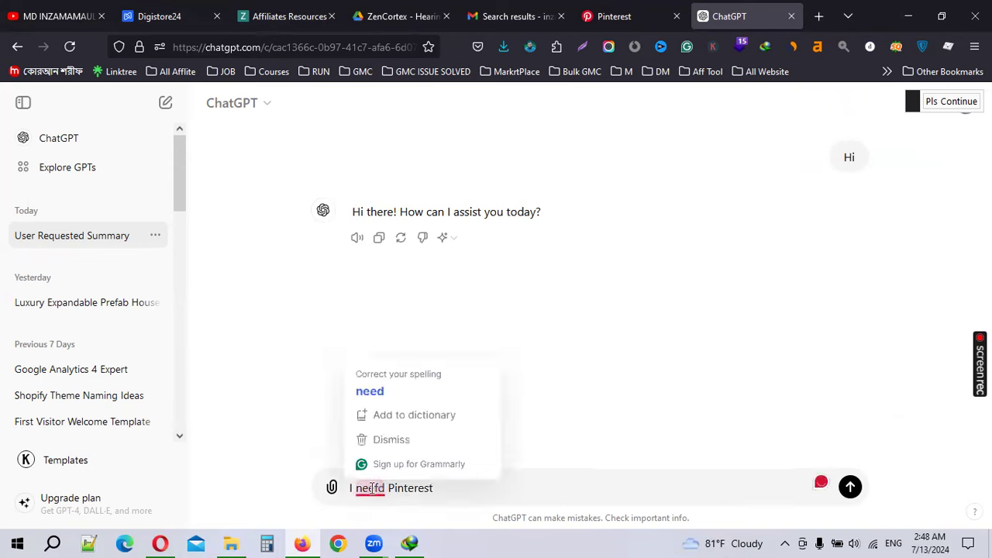
{"action": "left_click", "coordinate": [370, 392]}
{"action": "type", "text": "st Title"}
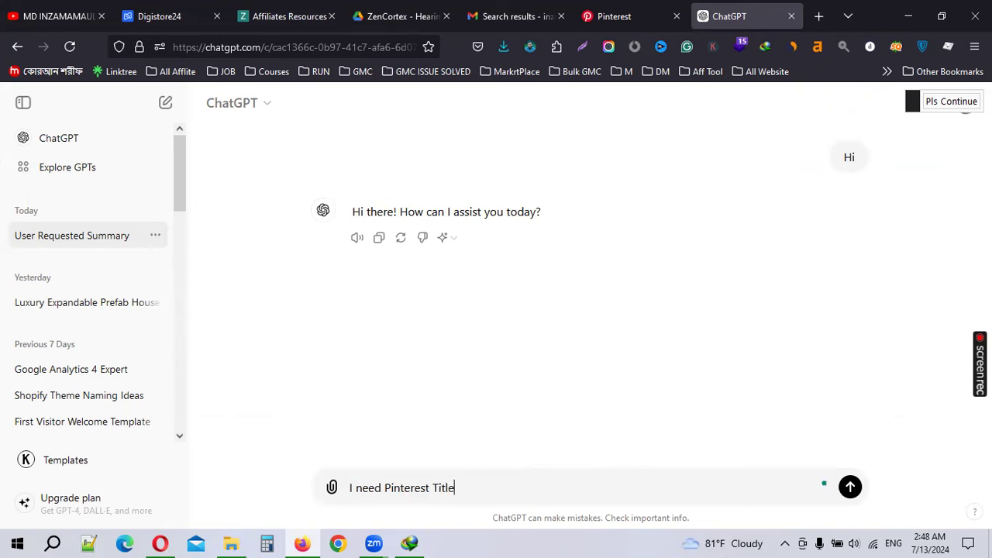
{"action": "type", "text": ","}
{"action": "type", "text": " Deas"}
{"action": "key", "text": "BackSpace"}
{"action": "key", "text": "BackSpace"}
{"action": "type", "text": "ription |"}
Add the copied phrase "ZenCortex Is the hottest Supplement" in quotation marks to the prompt and send it.
{"action": "key", "text": "ctrl+v"}
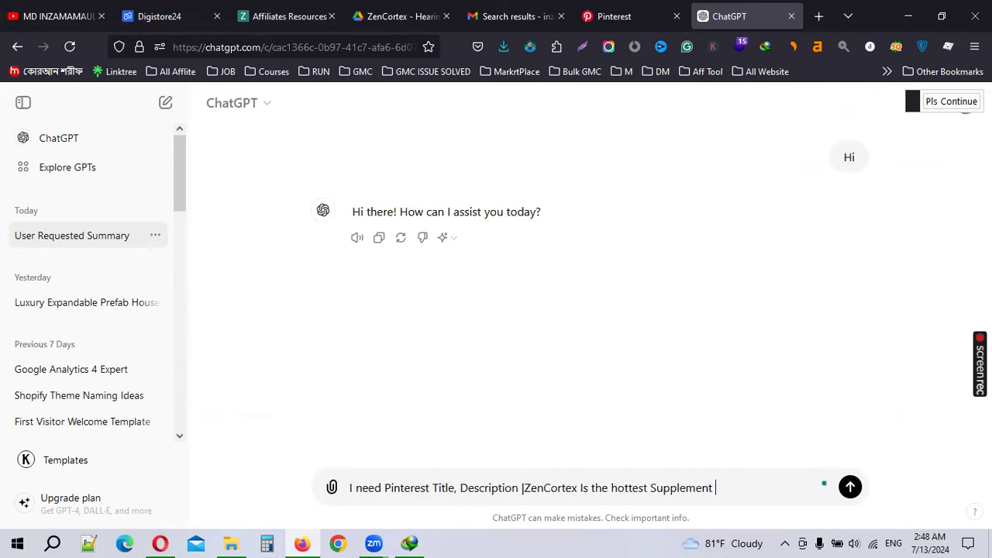
{"action": "key", "text": "ctrl+z"}
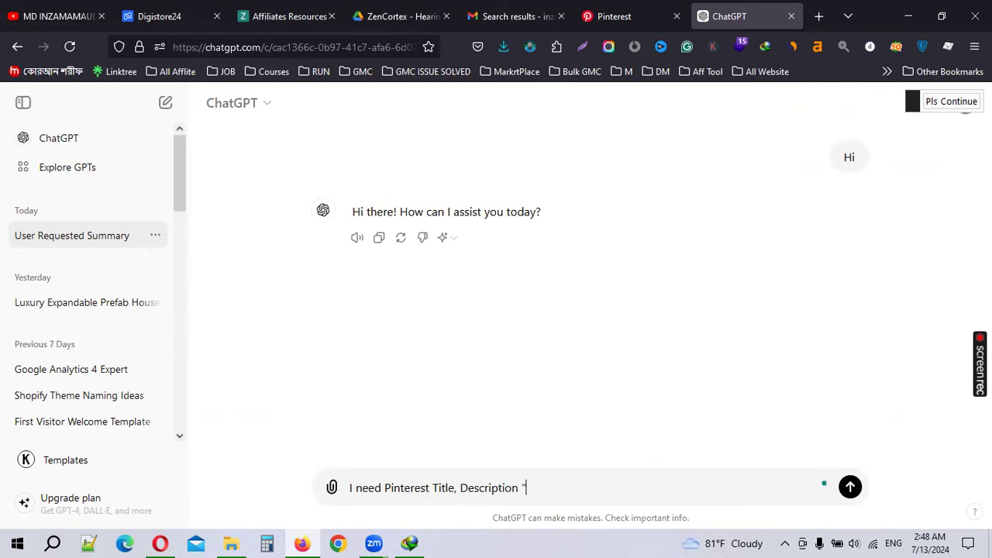
{"action": "key", "text": "ctrl+v"}
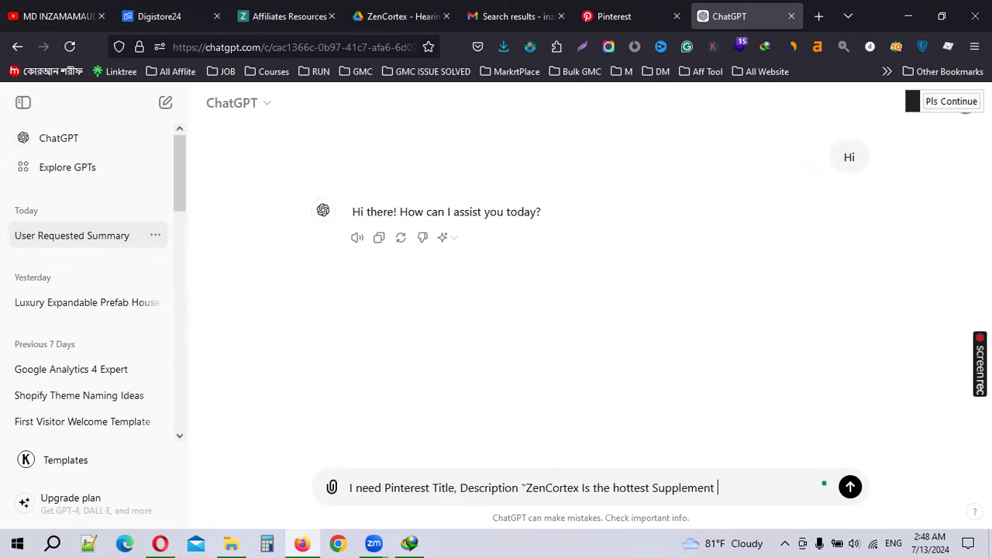
{"action": "type", "text": "\""}
{"action": "key", "text": "Return"}
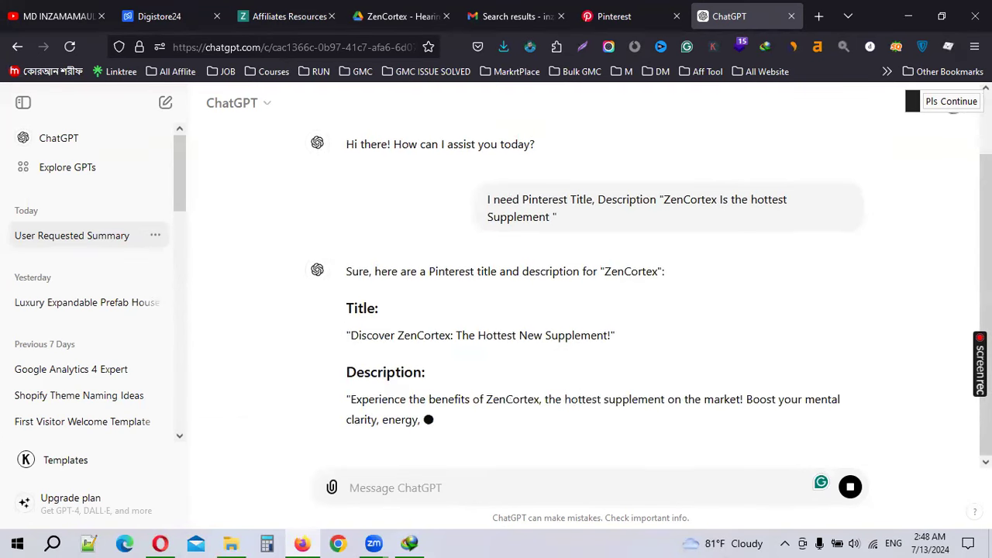
Copy ChatGPT's title "Discover ZenCortex: The Hottest New Supplement!" without the quotes into the title of the first Pinterest draft.
{"action": "scroll", "coordinate": [651, 289], "scroll_direction": "down", "scroll_amount": 1}
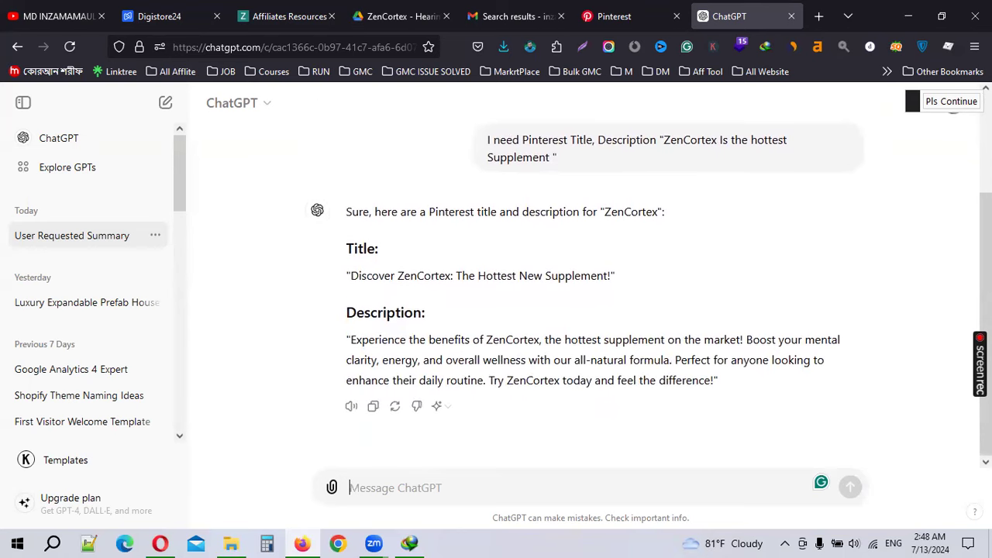
{"action": "left_click_drag", "start_coordinate": [353, 276], "coordinate": [607, 277]}
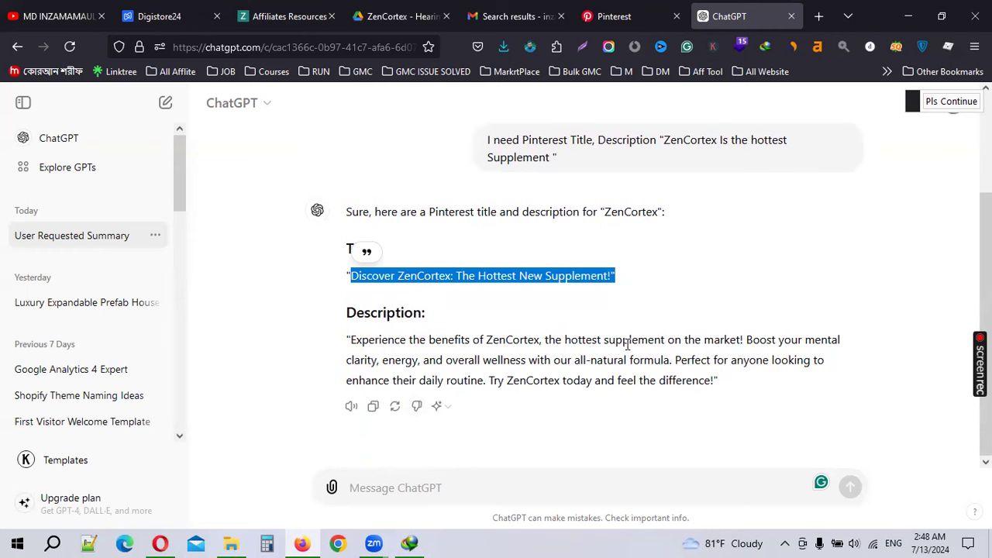
{"action": "left_click", "coordinate": [616, 282]}
{"action": "left_click_drag", "start_coordinate": [613, 275], "coordinate": [361, 278]}
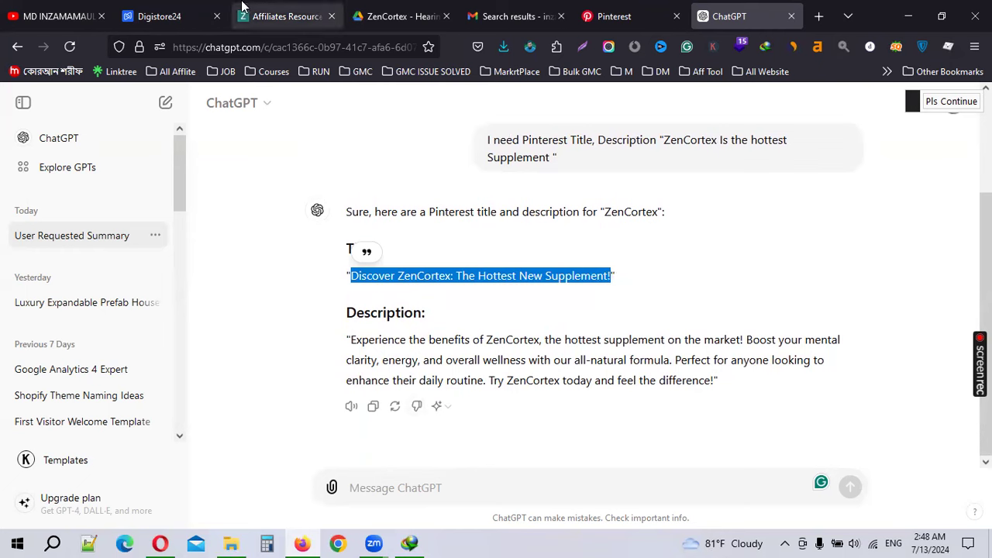
{"action": "left_click", "coordinate": [174, 14]}
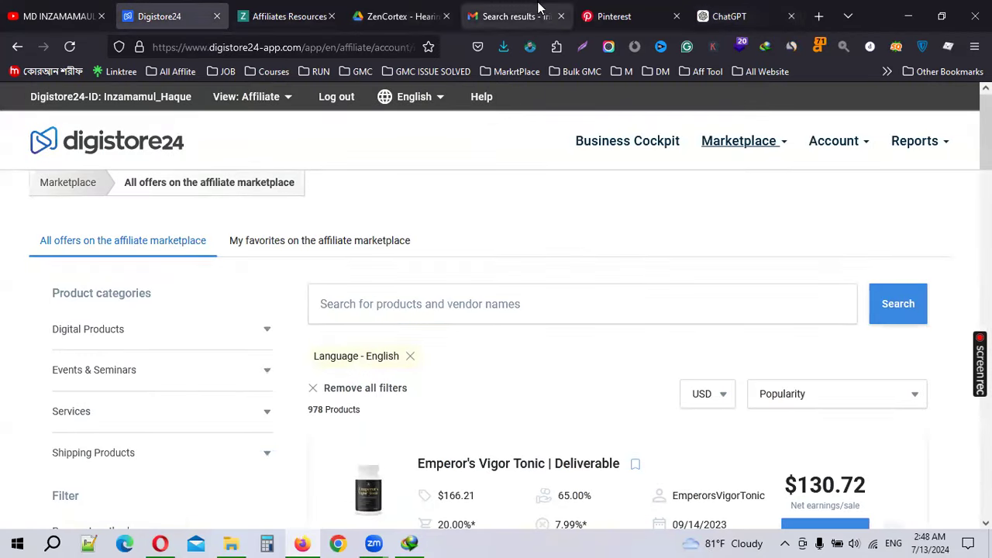
{"action": "left_click", "coordinate": [613, 16]}
{"action": "type", "text": "Discover ZenCortex: The Hottest New Supplement!"}
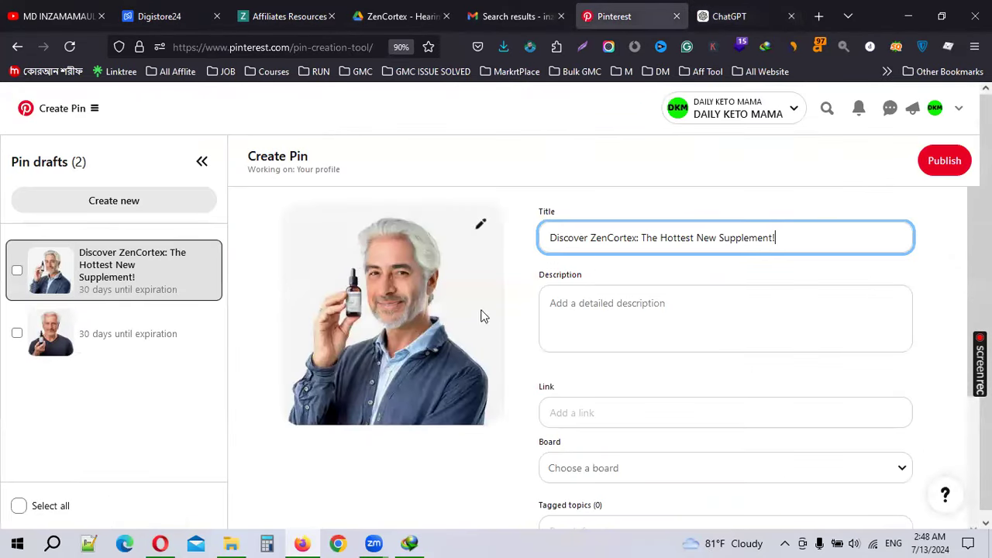
Give the second pin draft the same title, "Discover ZenCortex: The Hottest New Supplement!".
{"action": "left_click", "coordinate": [197, 333]}
{"action": "left_click", "coordinate": [706, 228]}
{"action": "type", "text": "Discover ZenCortex: The Hottest New Supplement!"}
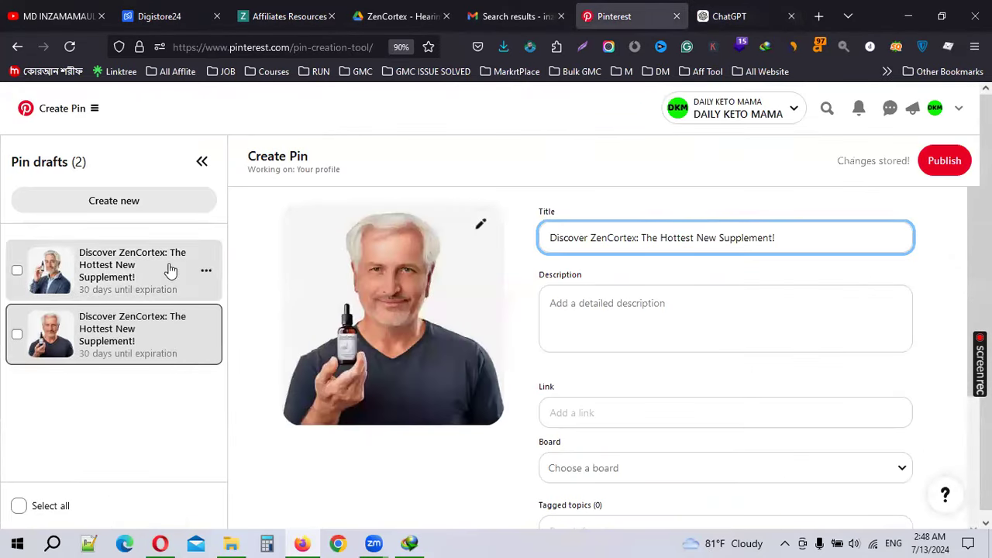
Copy the description ChatGPT wrote, without its quotes, into the description of the second Pinterest draft.
{"action": "left_click", "coordinate": [734, 12]}
{"action": "left_click_drag", "start_coordinate": [352, 338], "coordinate": [719, 382]}
{"action": "key", "text": "ctrl+c"}
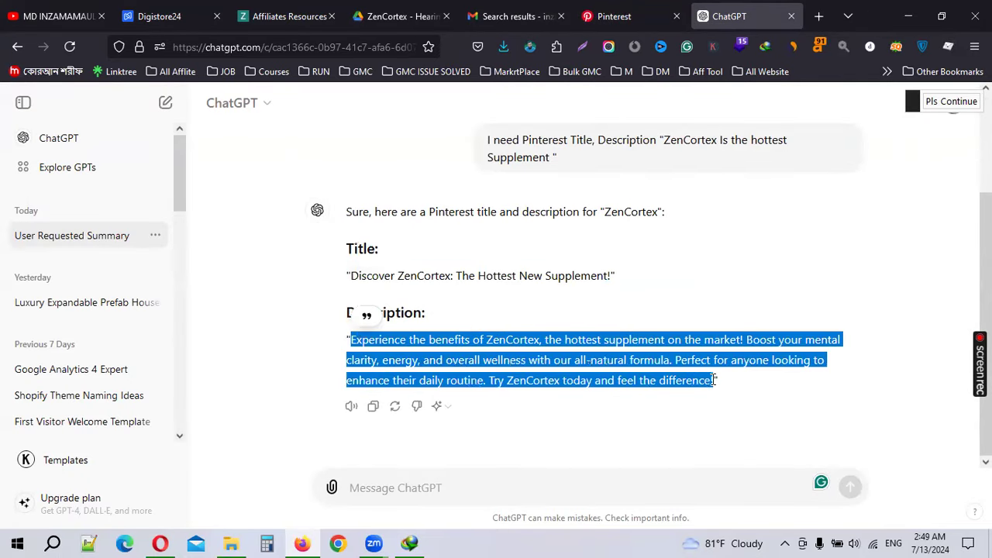
{"action": "left_click", "coordinate": [313, 9]}
{"action": "left_click", "coordinate": [731, 10]}
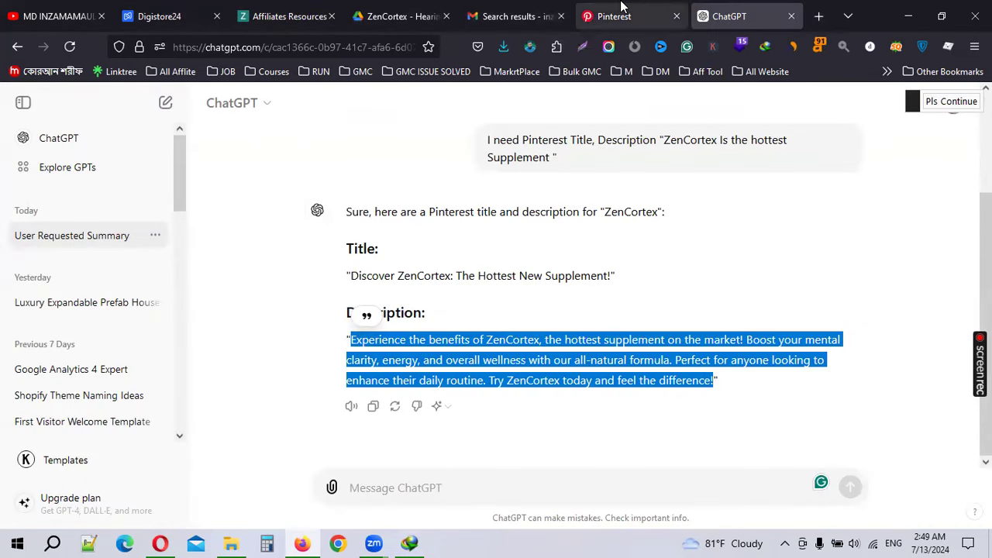
{"action": "left_click", "coordinate": [621, 11]}
{"action": "left_click", "coordinate": [627, 309]}
{"action": "key", "text": "ctrl+v"}
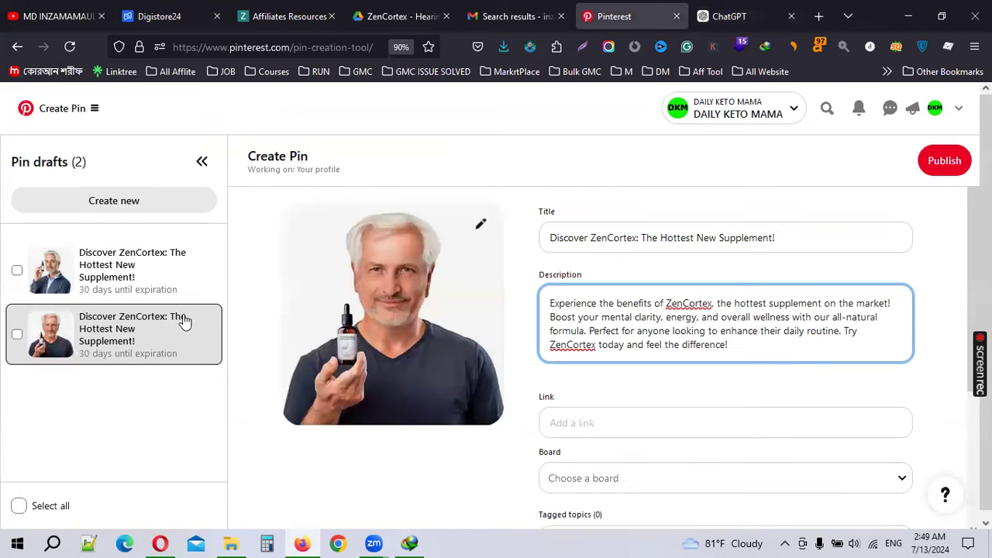
Fill in the first pin draft's description with the same ChatGPT text.
{"action": "left_click", "coordinate": [186, 268]}
{"action": "left_click", "coordinate": [660, 310]}
{"action": "key", "text": "ctrl+v"}
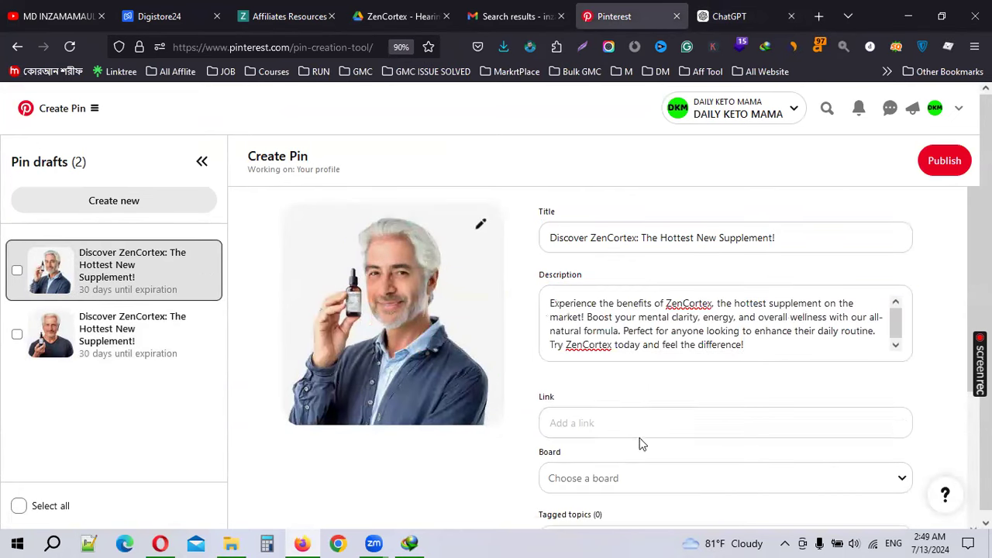
Look through the ZenCortex Affiliates Resources page, from its link-building steps to its banners, for the link the pin needs.
{"action": "left_click", "coordinate": [635, 423]}
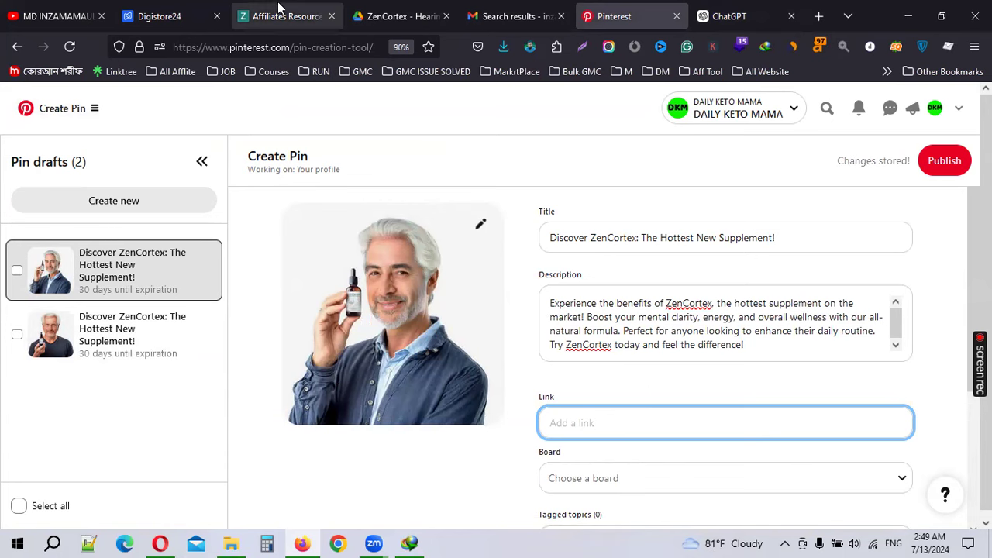
{"action": "left_click", "coordinate": [278, 14]}
{"action": "scroll", "coordinate": [473, 290], "scroll_direction": "up", "scroll_amount": 10}
{"action": "scroll", "coordinate": [473, 290], "scroll_direction": "up", "scroll_amount": 5}
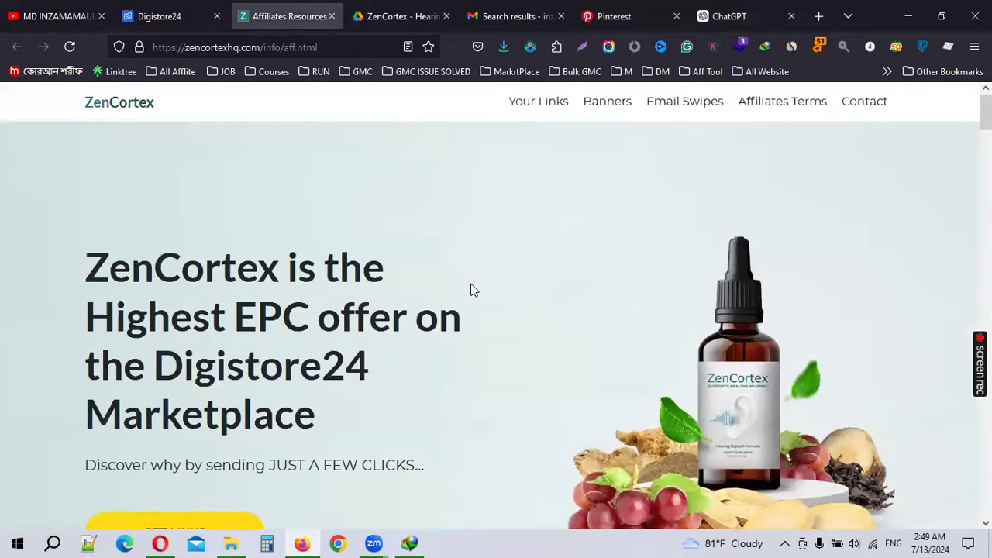
{"action": "left_click", "coordinate": [167, 16]}
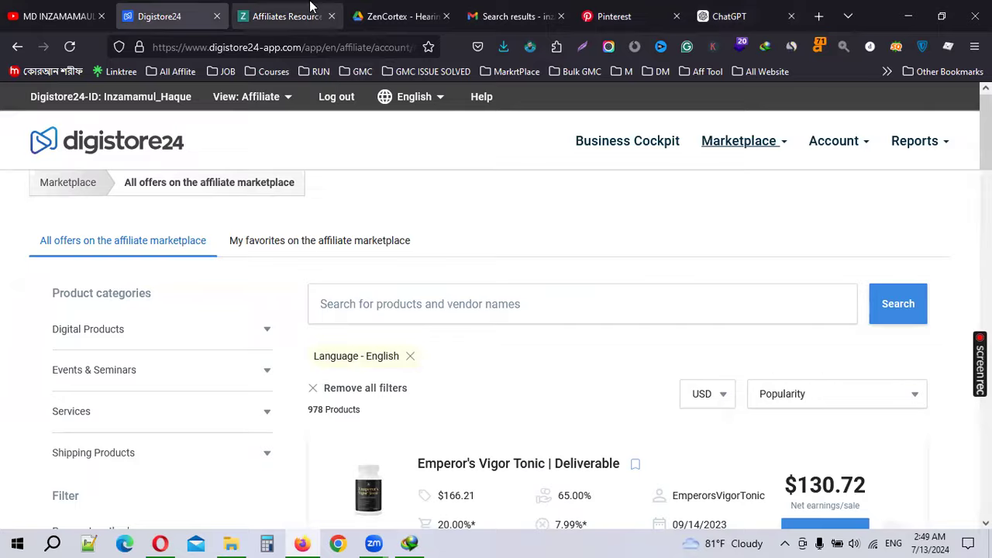
{"action": "left_click", "coordinate": [279, 16]}
{"action": "scroll", "coordinate": [462, 292], "scroll_direction": "down", "scroll_amount": 8}
{"action": "scroll", "coordinate": [463, 301], "scroll_direction": "down", "scroll_amount": 4}
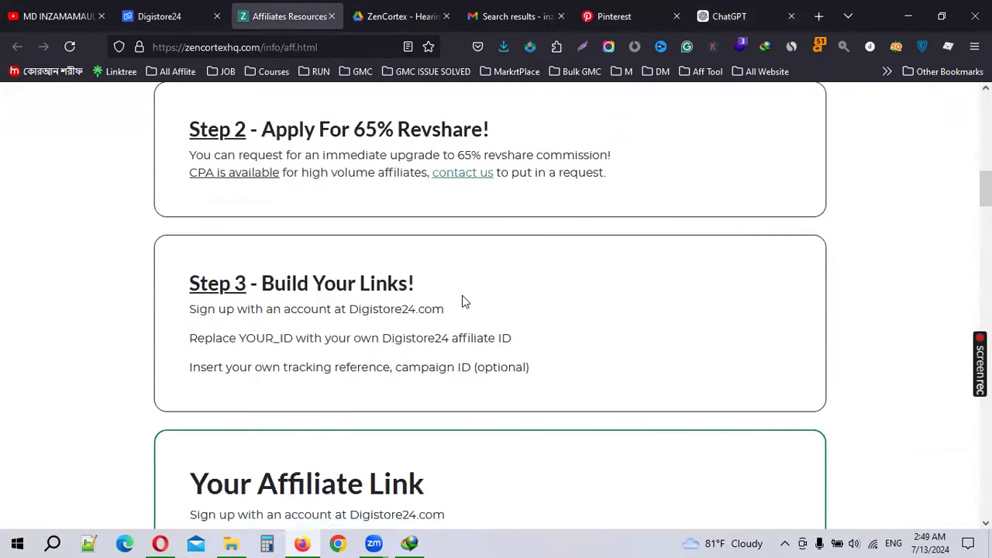
{"action": "scroll", "coordinate": [462, 302], "scroll_direction": "down", "scroll_amount": 10}
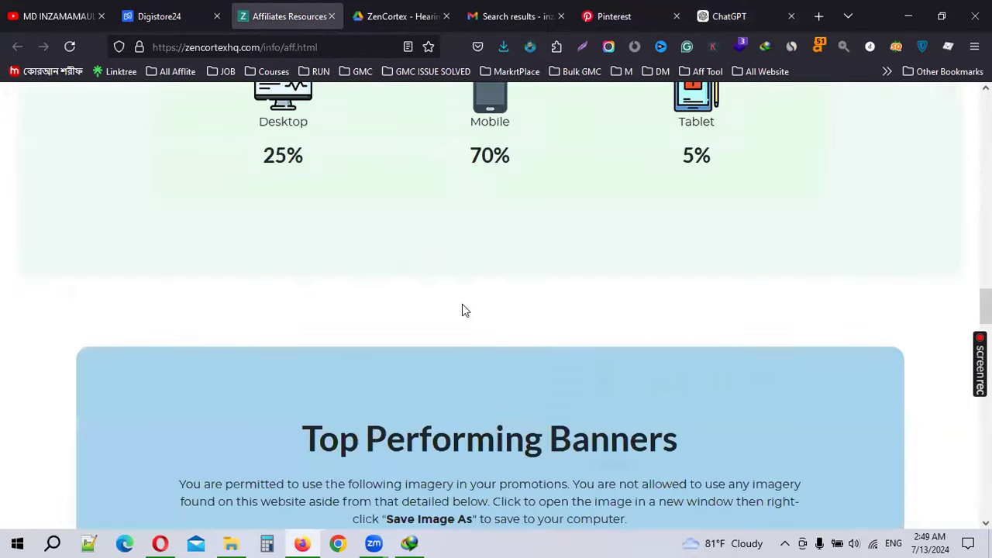
{"action": "scroll", "coordinate": [457, 295], "scroll_direction": "up", "scroll_amount": 5}
{"action": "scroll", "coordinate": [443, 243], "scroll_direction": "up", "scroll_amount": 4}
Check the Digistore24 marketplace offer list and the shared ZenCortex folder in Google Drive.
{"action": "left_click", "coordinate": [159, 15]}
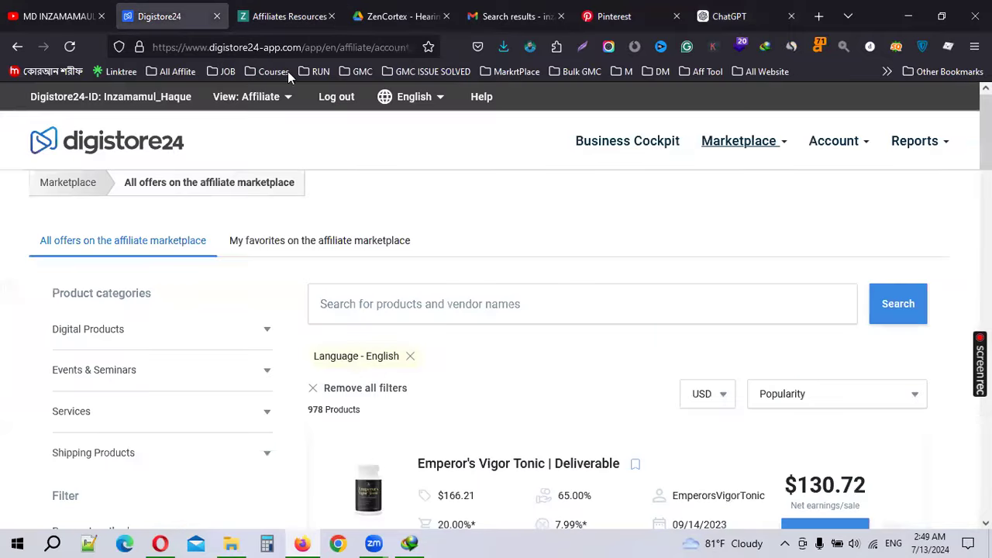
{"action": "scroll", "coordinate": [522, 341], "scroll_direction": "down", "scroll_amount": 5}
{"action": "scroll", "coordinate": [496, 295], "scroll_direction": "up", "scroll_amount": 5}
{"action": "left_click", "coordinate": [443, 303]}
{"action": "left_click", "coordinate": [398, 16]}
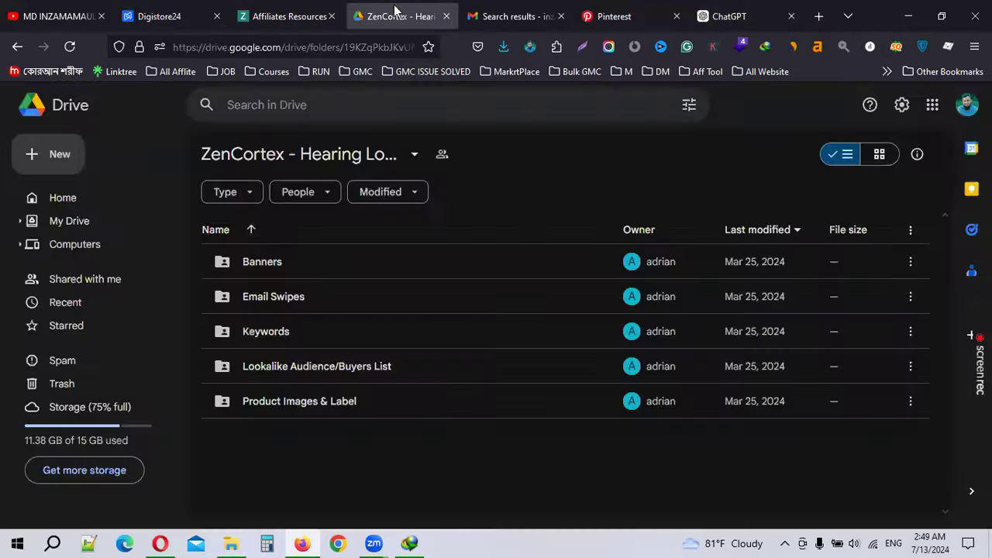
{"action": "left_click", "coordinate": [284, 162]}
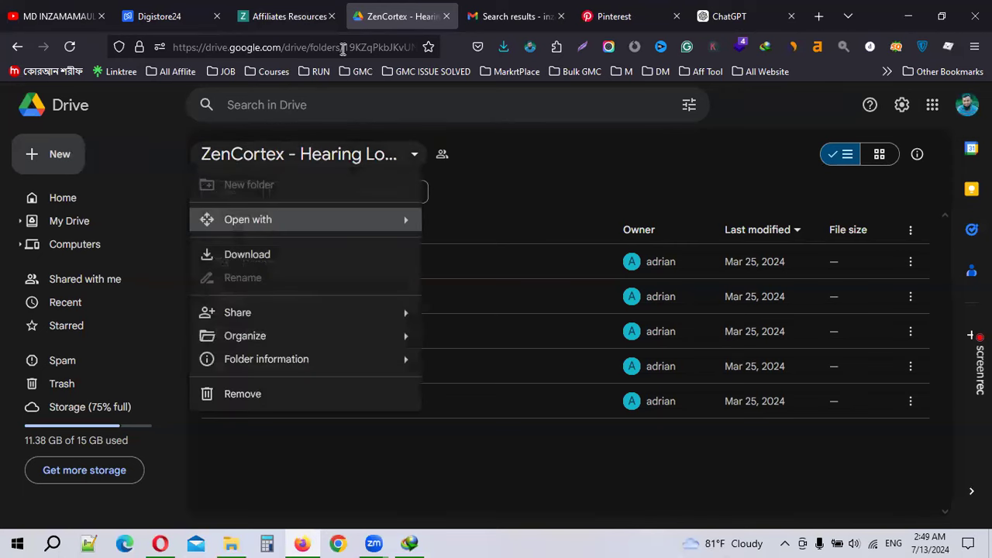
Copy the name "ZenCortex" from the Affiliates Resources headline and search all offers in the Digistore24 marketplace for it.
{"action": "left_click", "coordinate": [332, 9]}
{"action": "left_click", "coordinate": [186, 259]}
{"action": "left_click_drag", "start_coordinate": [186, 258], "coordinate": [361, 237]}
{"action": "key", "text": "ctrl+c"}
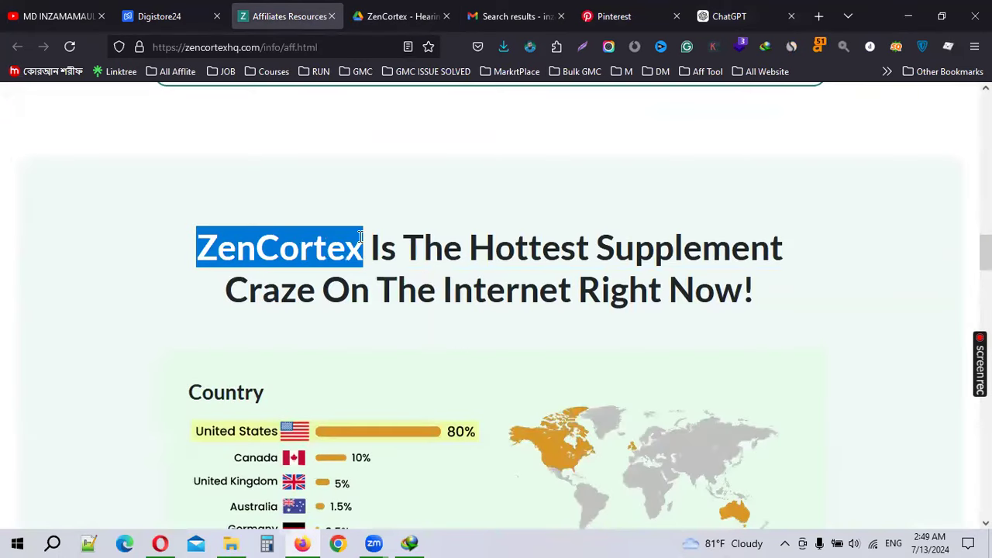
{"action": "left_click", "coordinate": [186, 11]}
{"action": "left_click", "coordinate": [448, 318]}
{"action": "key", "text": "ctrl+v"}
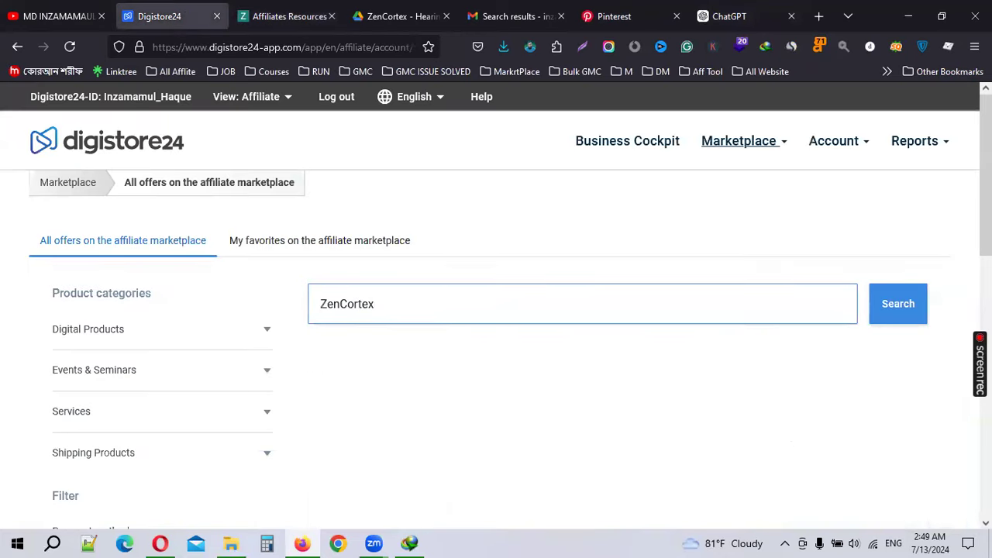
{"action": "key", "text": "Return"}
{"action": "scroll", "coordinate": [524, 385], "scroll_direction": "down", "scroll_amount": 3}
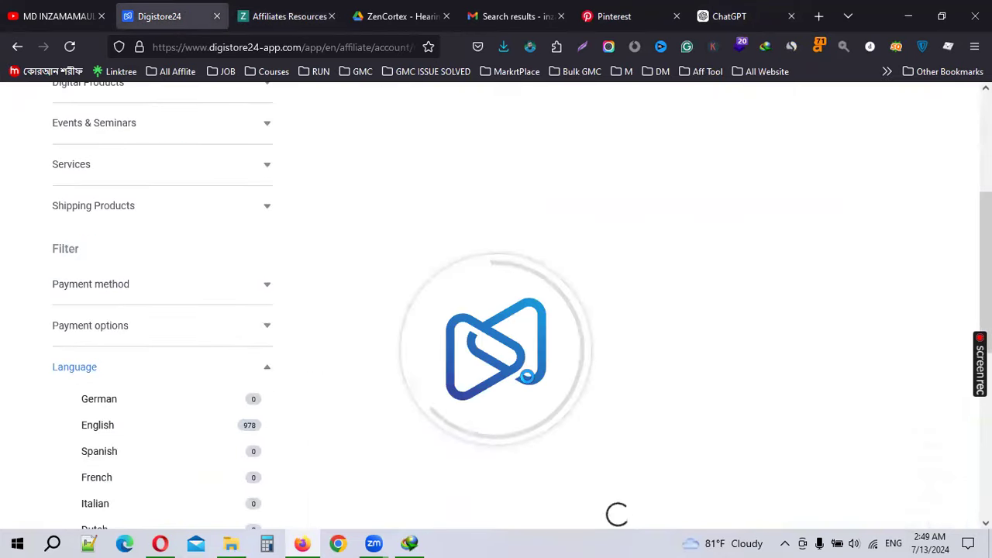
{"action": "scroll", "coordinate": [510, 379], "scroll_direction": "down", "scroll_amount": 2}
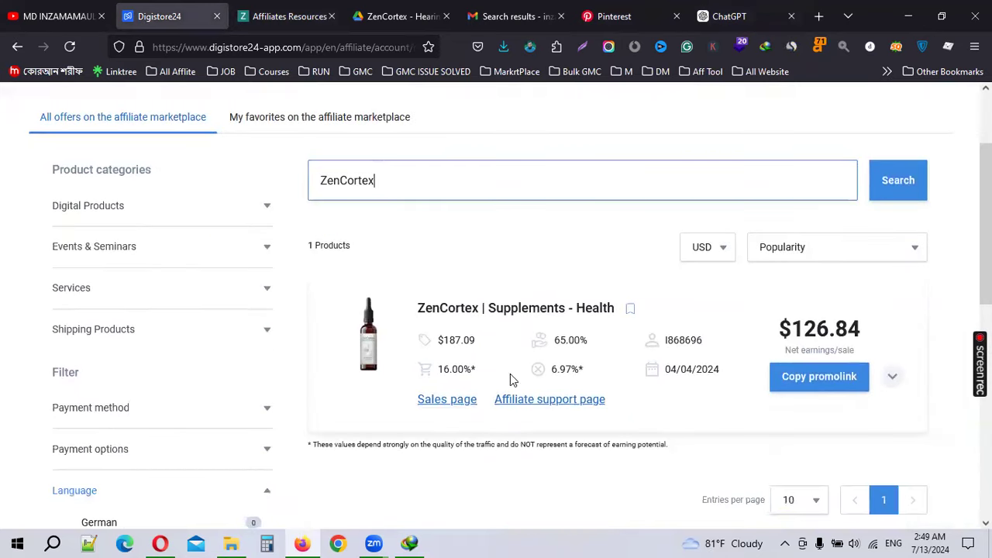
Copy the ZenCortex promolink, open the offer's details and return to the first Pinterest draft.
{"action": "left_click", "coordinate": [832, 378]}
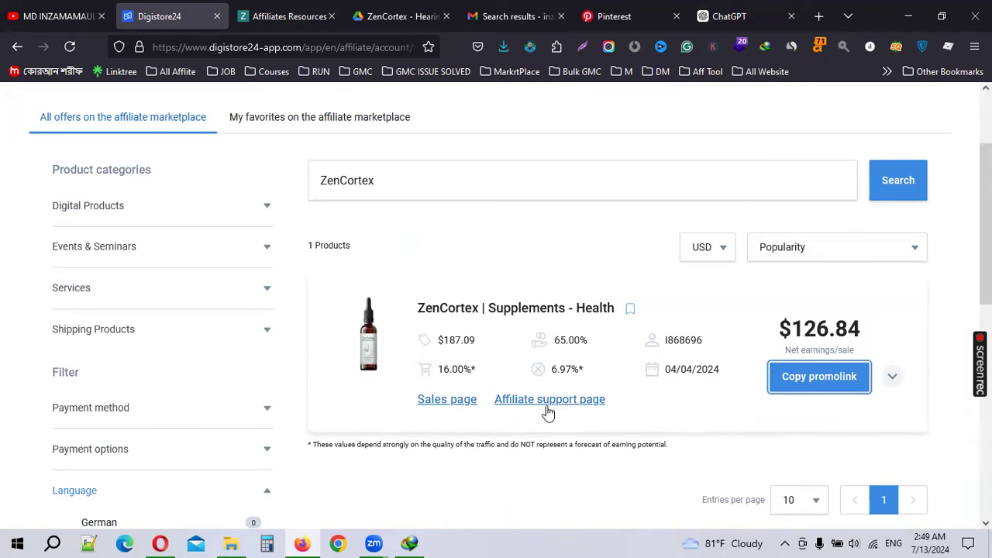
{"action": "left_click", "coordinate": [821, 388]}
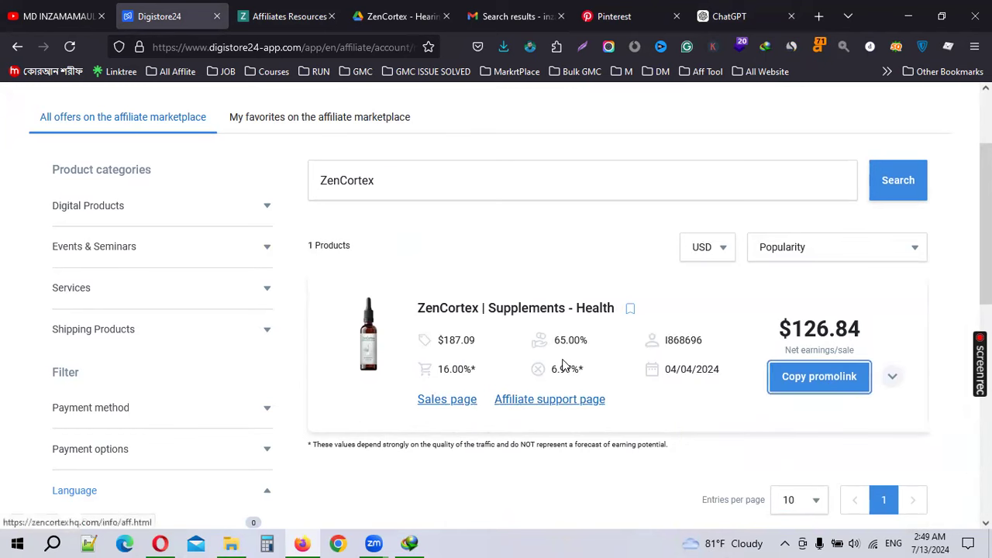
{"action": "double_click", "coordinate": [578, 341]}
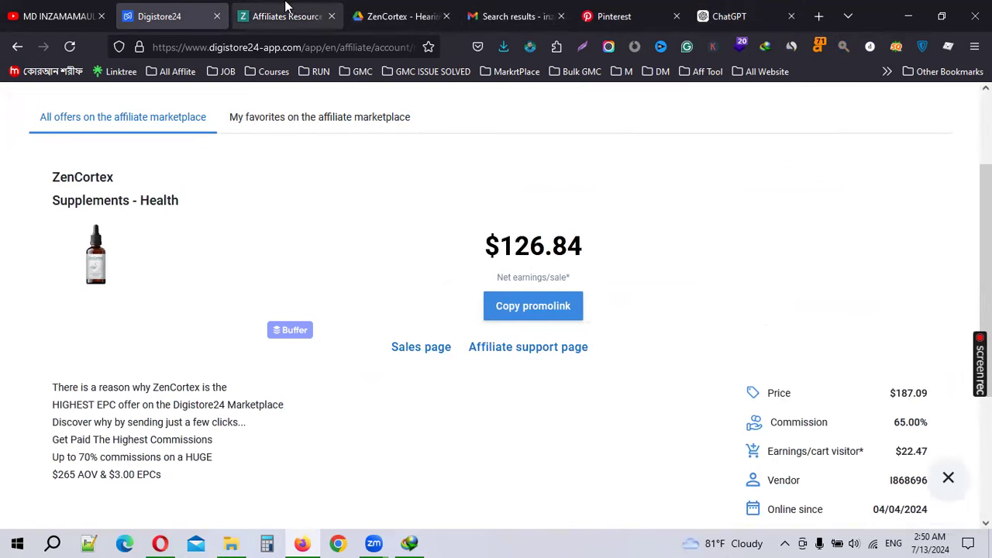
{"action": "left_click", "coordinate": [623, 10]}
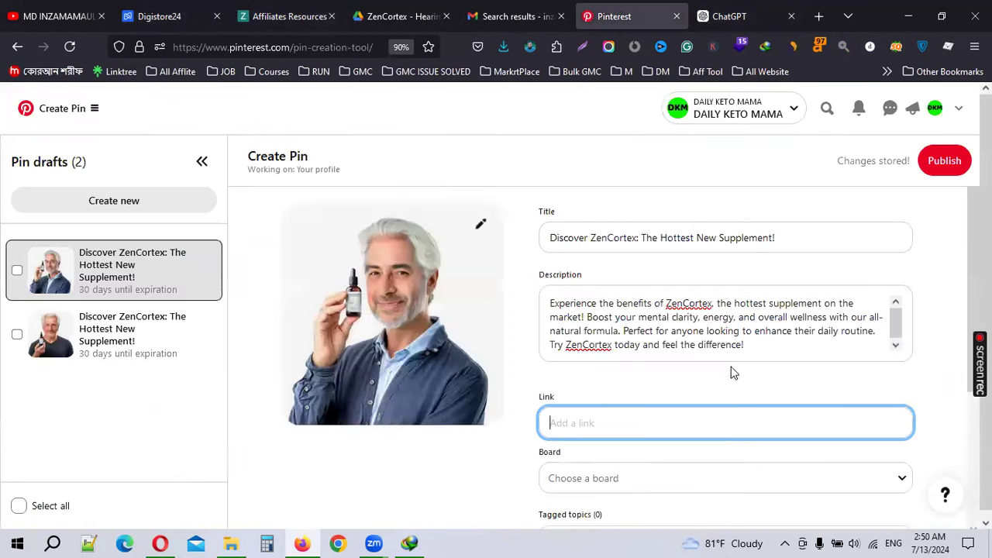
Add the copied ZenCortex promolink as the destination link of the first pin draft.
{"action": "key", "text": "ctrl+v"}
{"action": "left_click", "coordinate": [534, 489]}
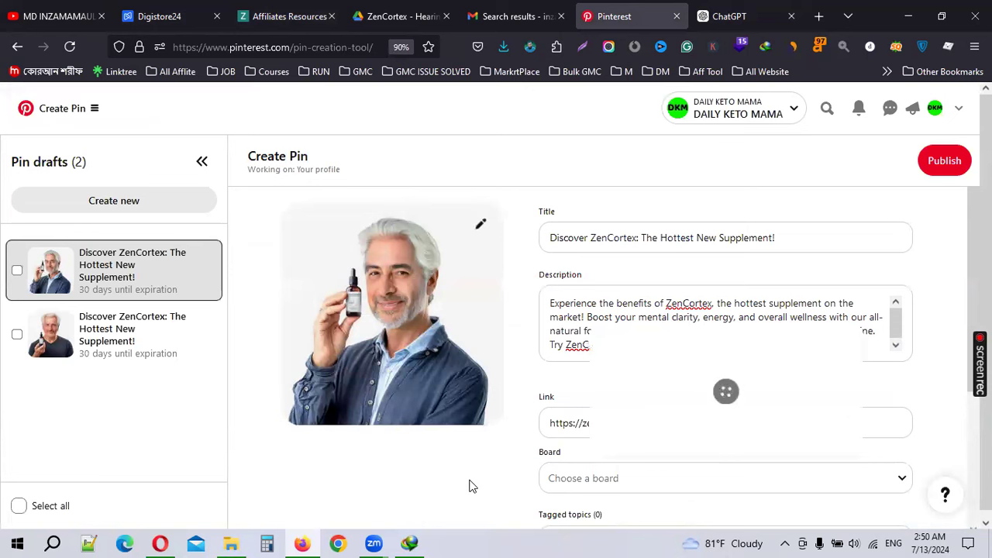
{"action": "scroll", "coordinate": [828, 447], "scroll_direction": "down", "scroll_amount": 3}
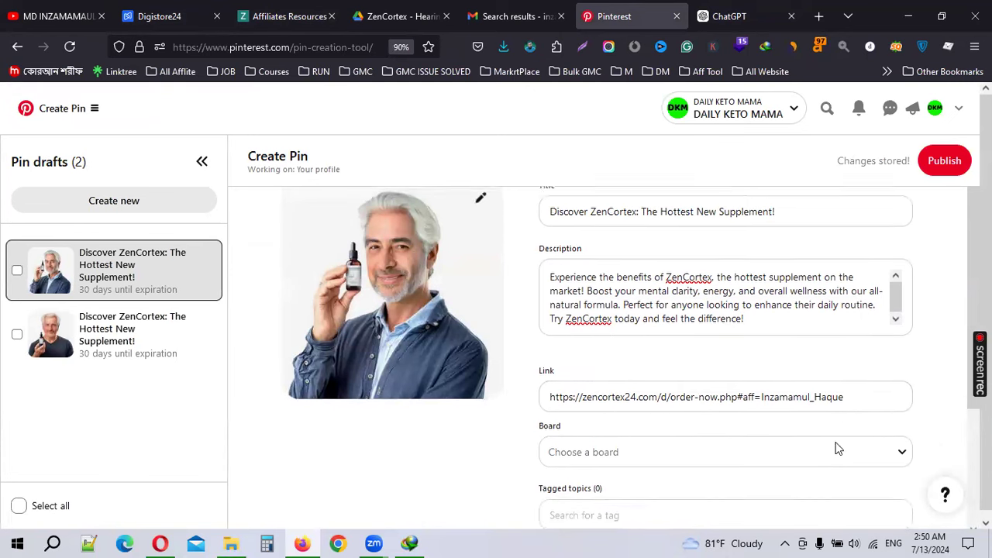
Open cutt.ly in a new browser tab and log in with the saved account credentials.
{"action": "left_click", "coordinate": [818, 16]}
{"action": "type", "text": "cutt.ly/"}
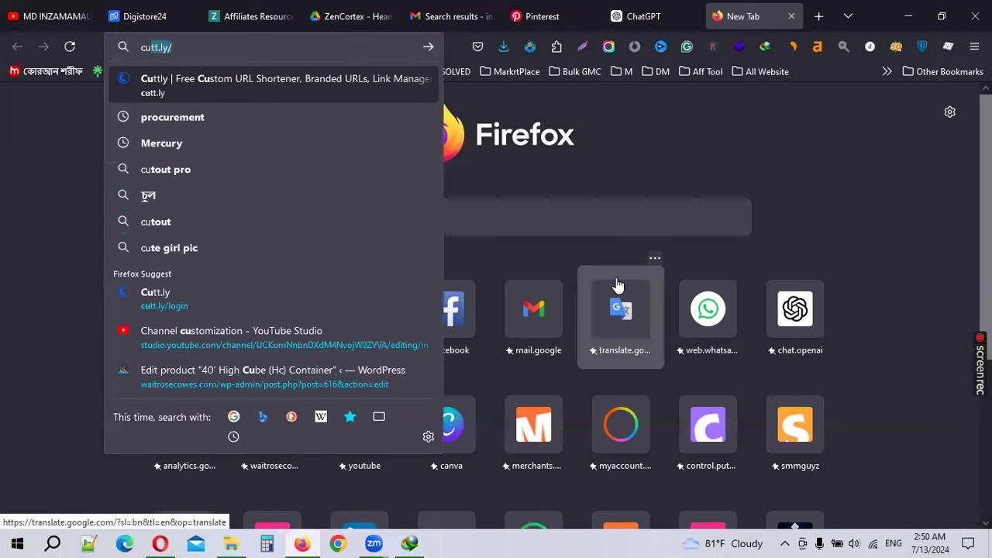
{"action": "key", "text": "Return"}
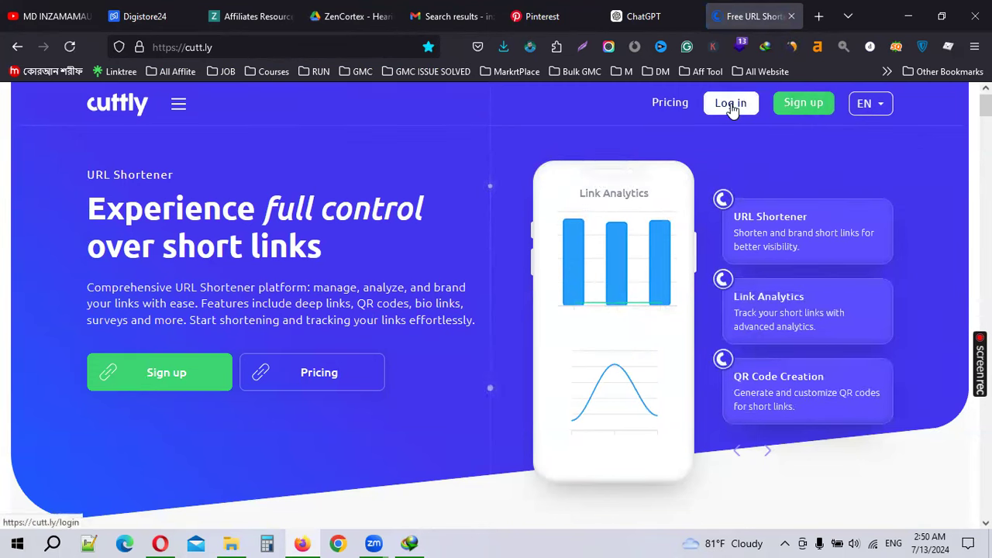
{"action": "left_click", "coordinate": [730, 109]}
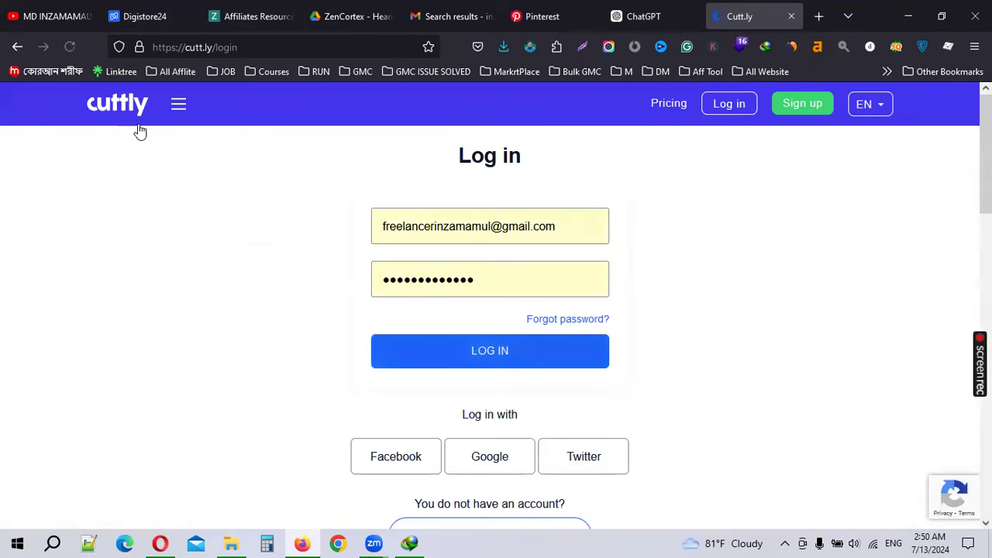
{"action": "left_click", "coordinate": [520, 355]}
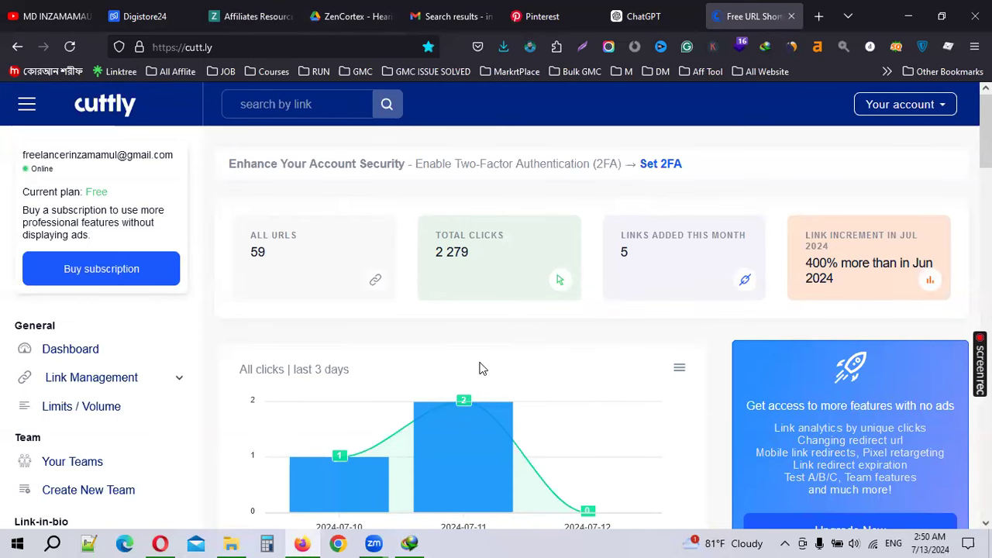
Find Cuttly's link-shortening field and copy the ZenCortex promolink again from the Digistore24 offer.
{"action": "scroll", "coordinate": [566, 440], "scroll_direction": "down", "scroll_amount": 2}
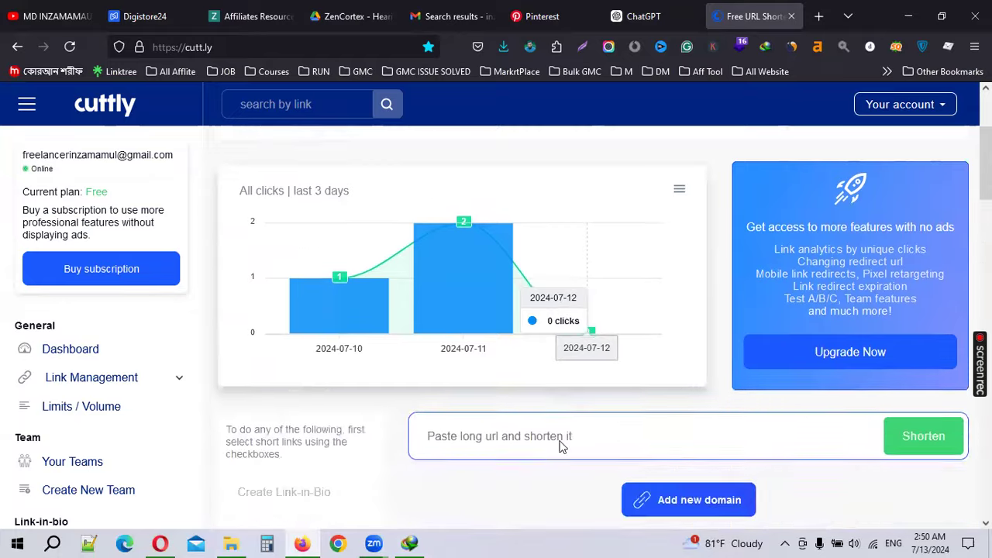
{"action": "scroll", "coordinate": [561, 447], "scroll_direction": "down", "scroll_amount": 1}
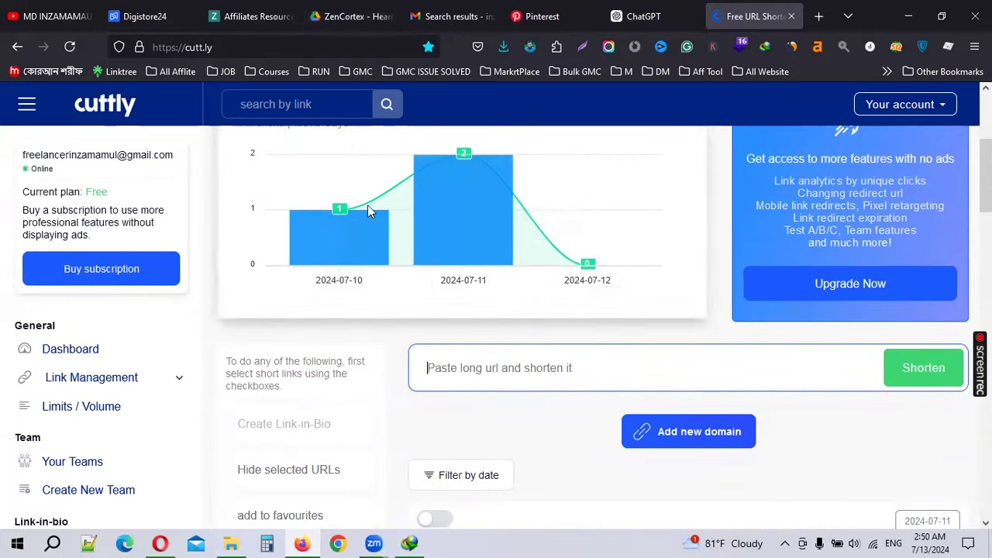
{"action": "left_click", "coordinate": [453, 16]}
{"action": "left_click", "coordinate": [345, 16]}
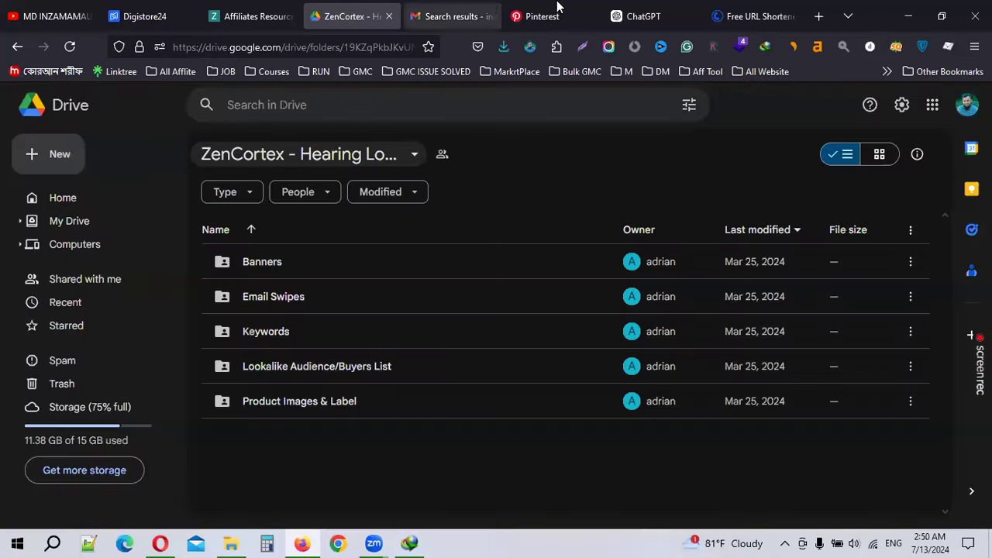
{"action": "left_click", "coordinate": [264, 12]}
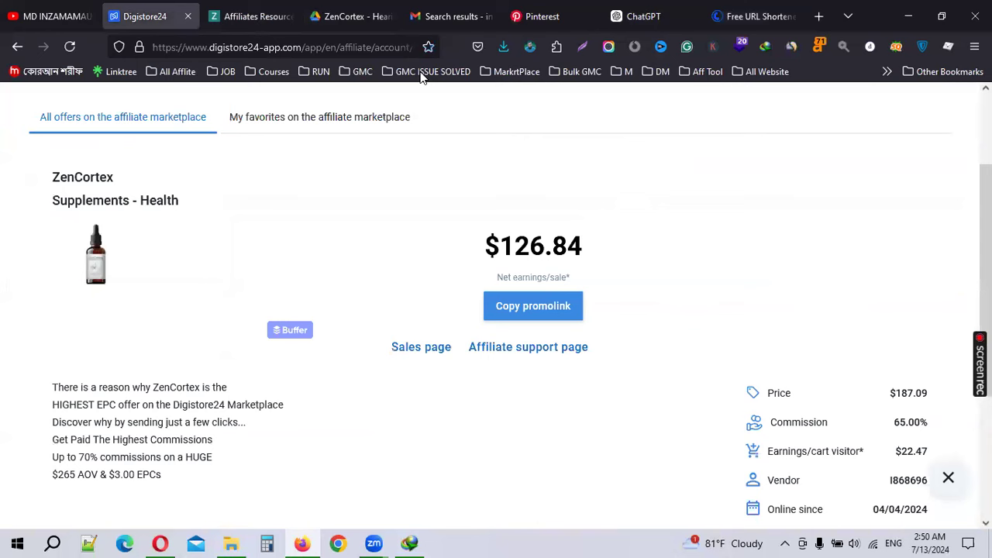
{"action": "left_click", "coordinate": [158, 13]}
{"action": "left_click", "coordinate": [568, 308]}
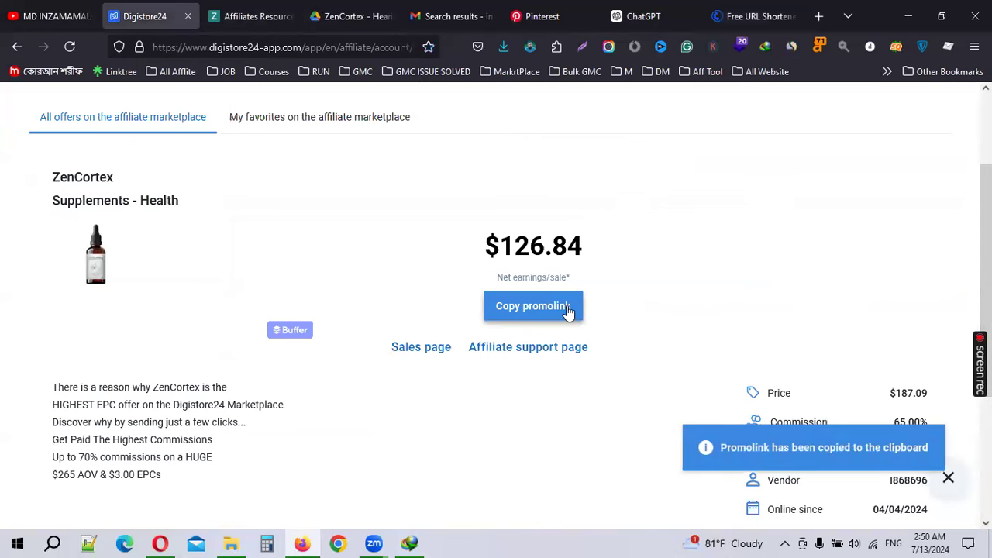
Shorten the ZenCortex promolink in Cuttly and copy the resulting short link.
{"action": "left_click", "coordinate": [768, 14]}
{"action": "key", "text": "ctrl+v"}
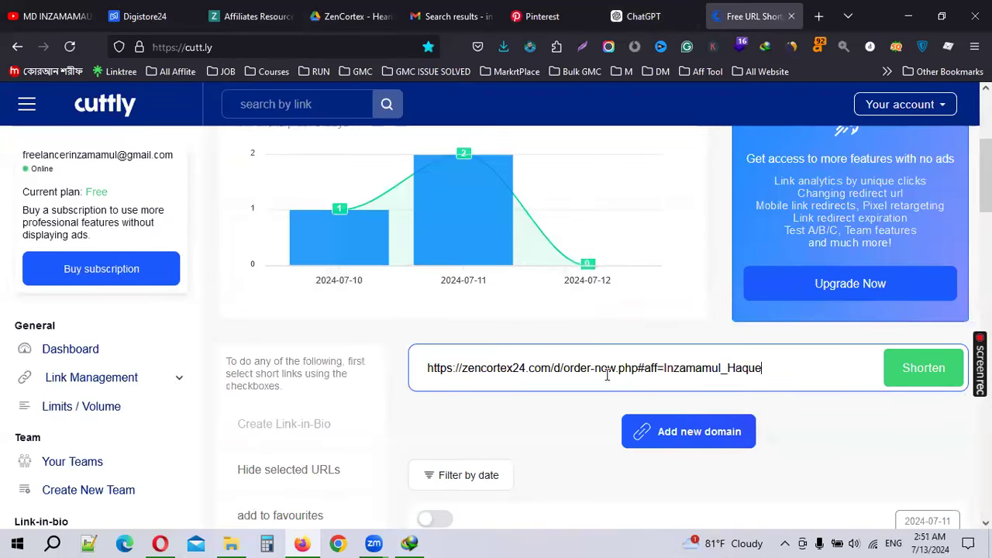
{"action": "left_click", "coordinate": [933, 377]}
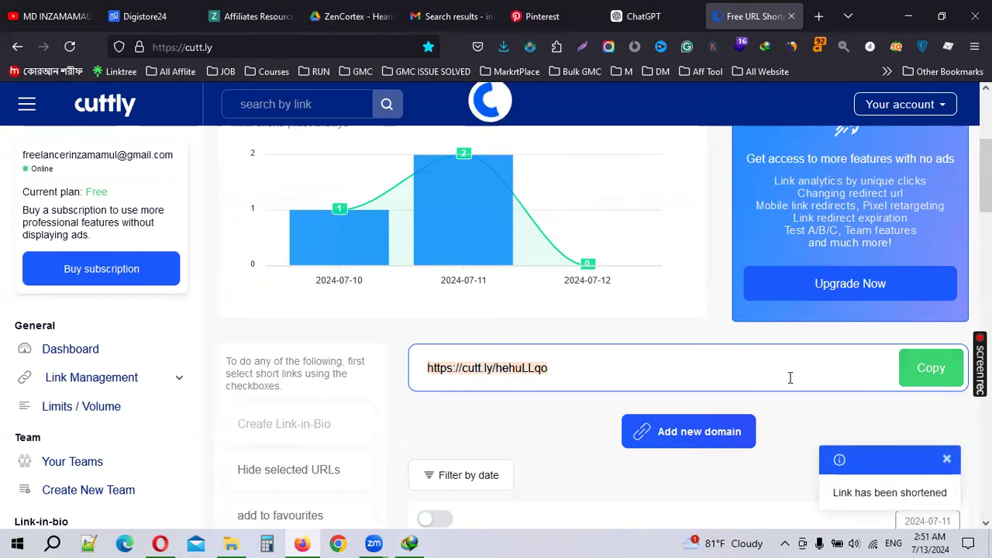
{"action": "left_click", "coordinate": [932, 369]}
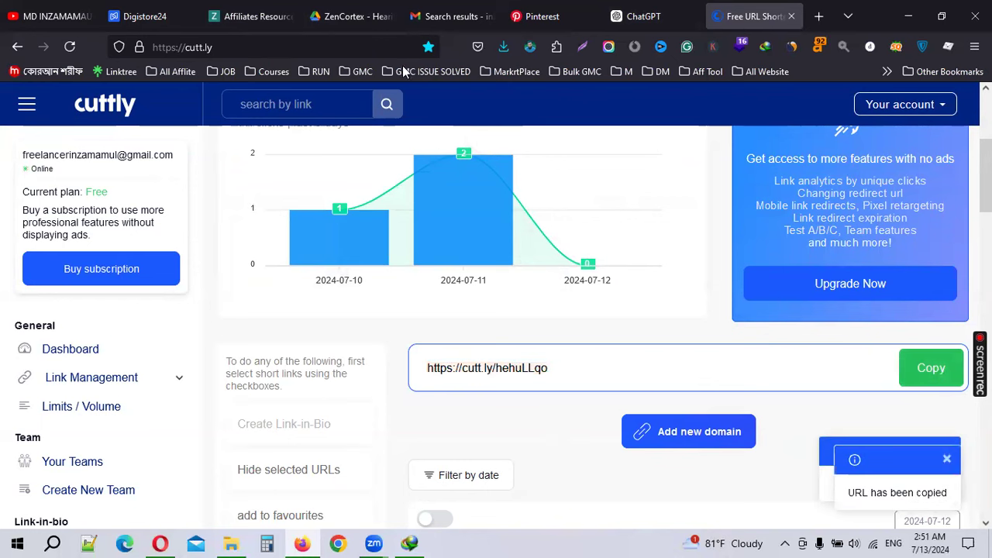
{"action": "left_click", "coordinate": [147, 16]}
{"action": "left_click", "coordinate": [550, 7]}
{"action": "left_click", "coordinate": [646, 370]}
{"action": "left_click", "coordinate": [646, 370]}
{"action": "left_click", "coordinate": [628, 438]}
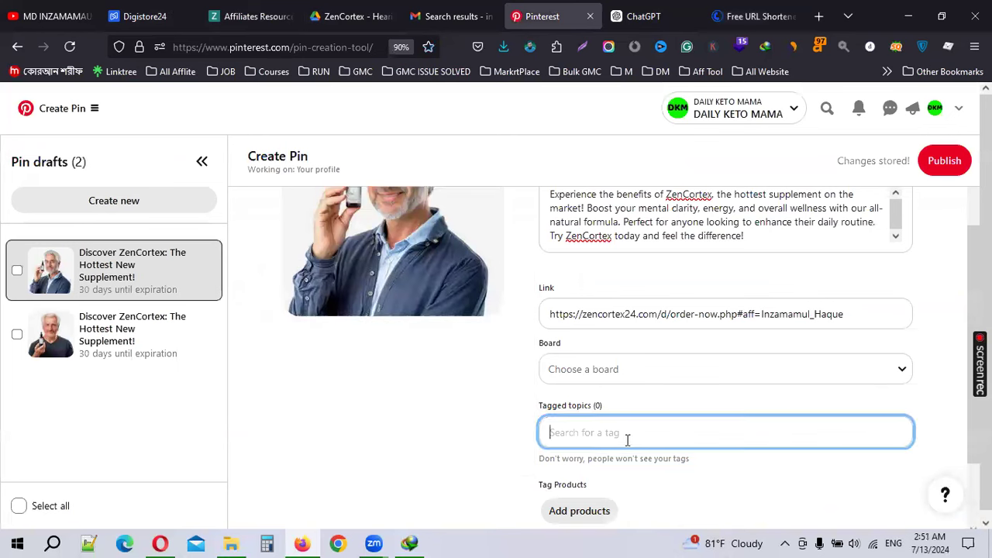
{"action": "double_click", "coordinate": [683, 315]}
{"action": "key", "text": "ctrl+a"}
{"action": "key", "text": "ctrl+v"}
{"action": "left_click", "coordinate": [150, 328]}
{"action": "left_click", "coordinate": [648, 311]}
{"action": "key", "text": "ctrl+v"}
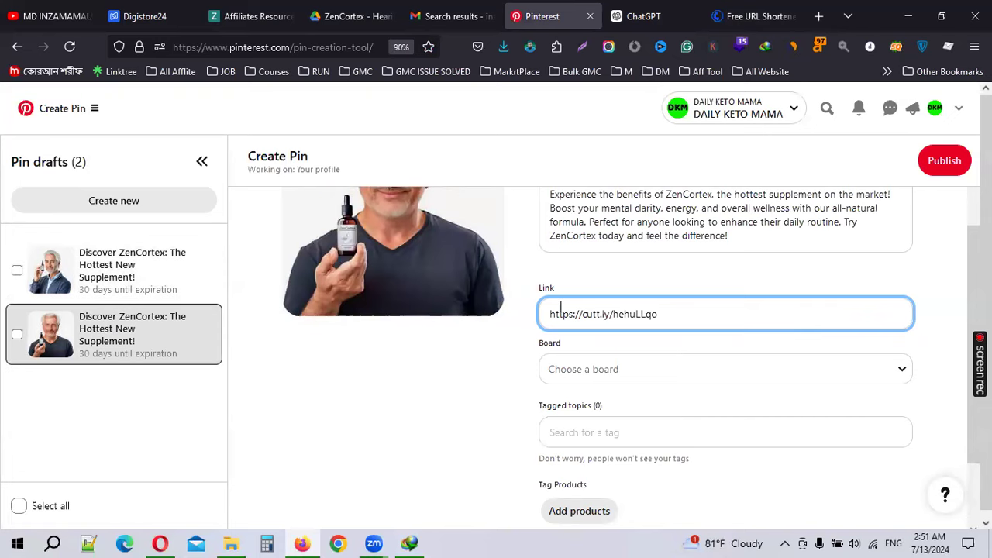
Create a board for the second pin draft named "Supplements - Health", copying the name from the offer's category on Digistore24.
{"action": "left_click", "coordinate": [684, 372]}
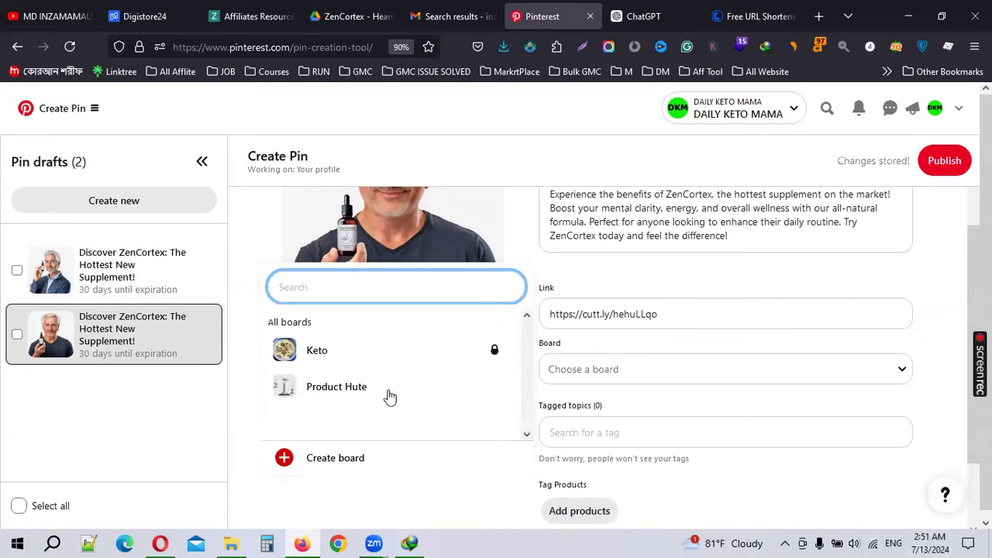
{"action": "left_click", "coordinate": [320, 465]}
{"action": "left_click", "coordinate": [406, 297]}
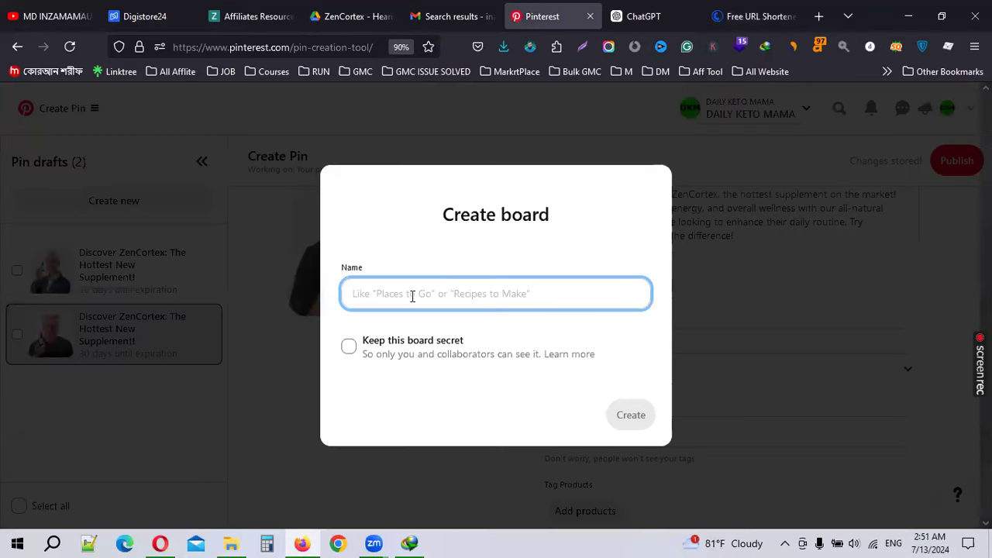
{"action": "type", "text": "Su"}
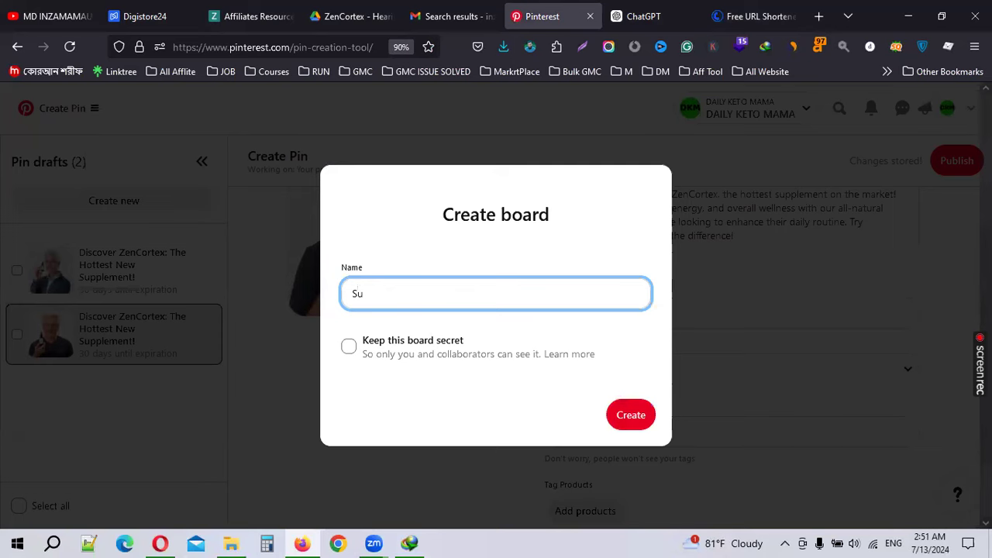
{"action": "left_click", "coordinate": [145, 16]}
{"action": "left_click_drag", "start_coordinate": [53, 203], "coordinate": [177, 204]}
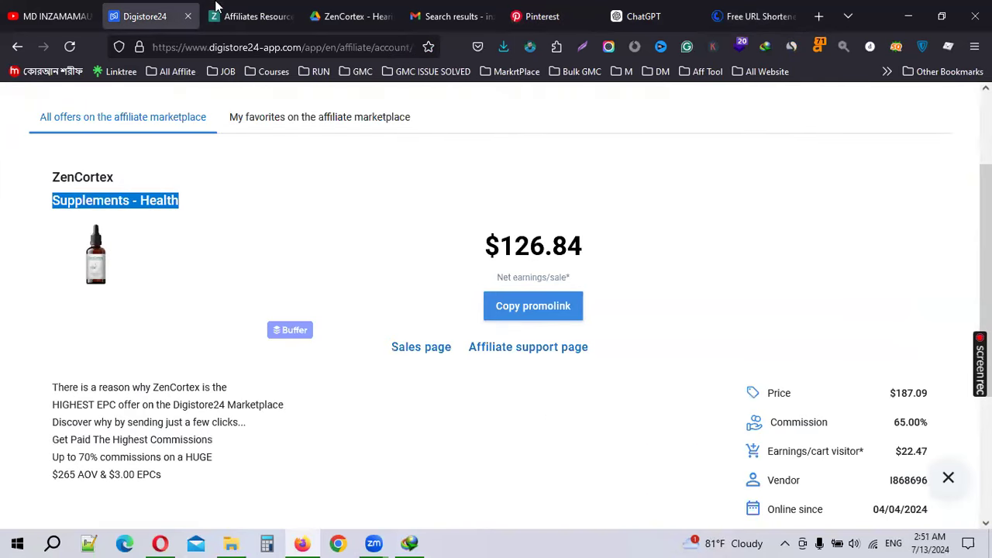
{"action": "left_click", "coordinate": [217, 8]}
{"action": "left_click", "coordinate": [547, 17]}
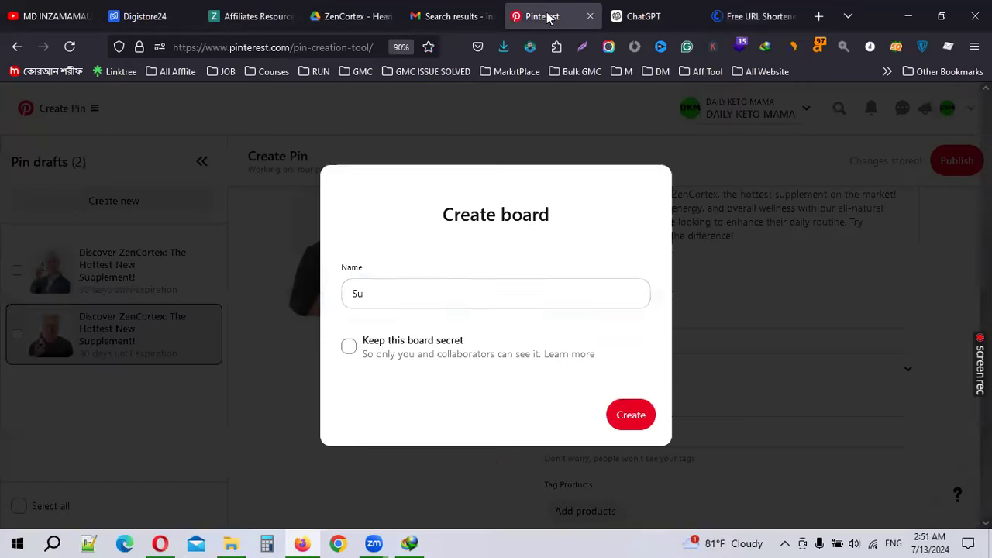
{"action": "double_click", "coordinate": [472, 287]}
{"action": "key", "text": "ctrl+v"}
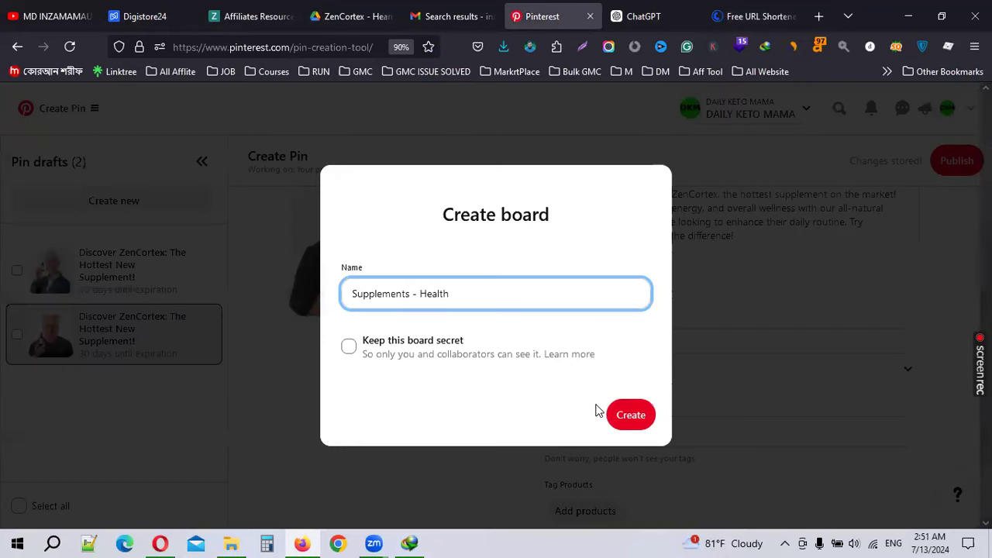
{"action": "left_click", "coordinate": [628, 413]}
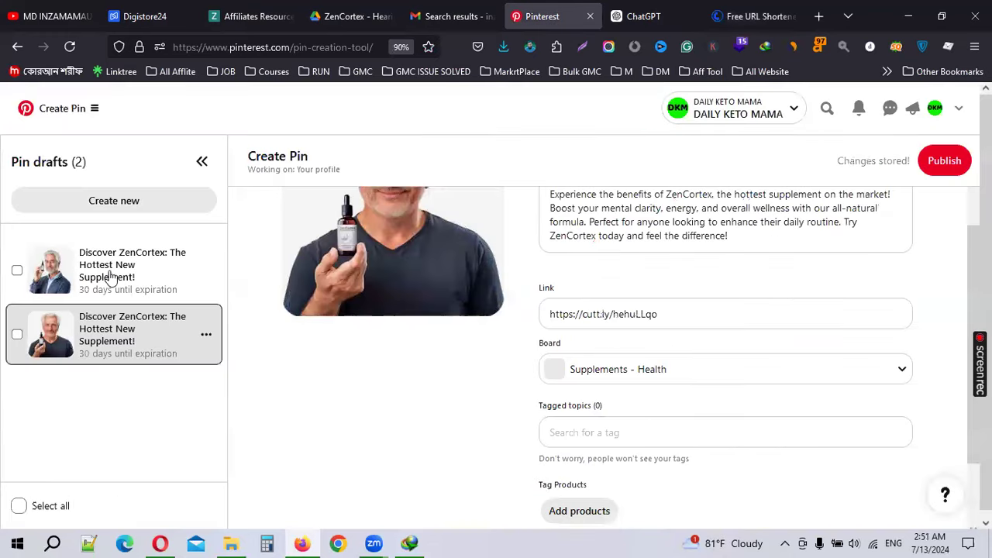
Try to assign the Supplements - Health board to the first pin draft.
{"action": "left_click", "coordinate": [110, 279]}
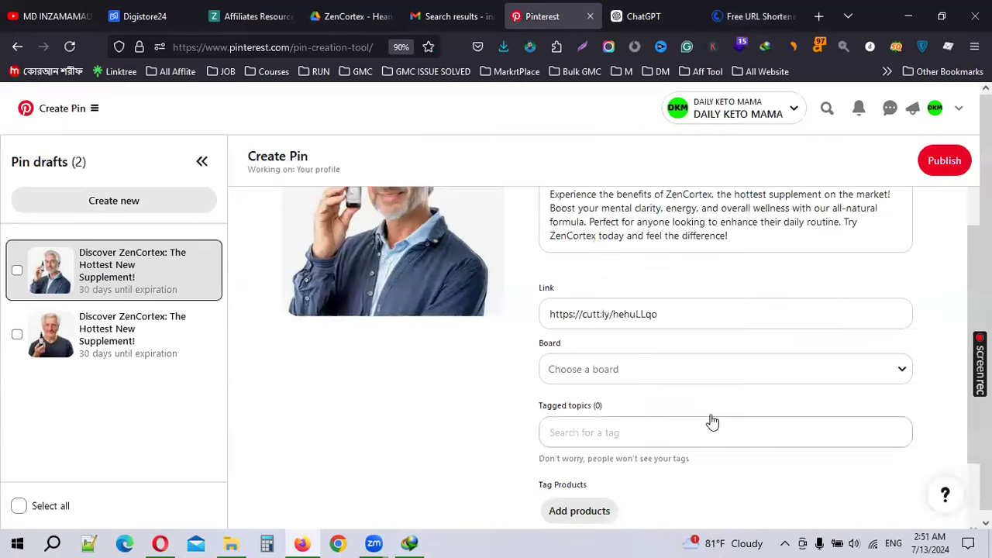
{"action": "left_click", "coordinate": [649, 370]}
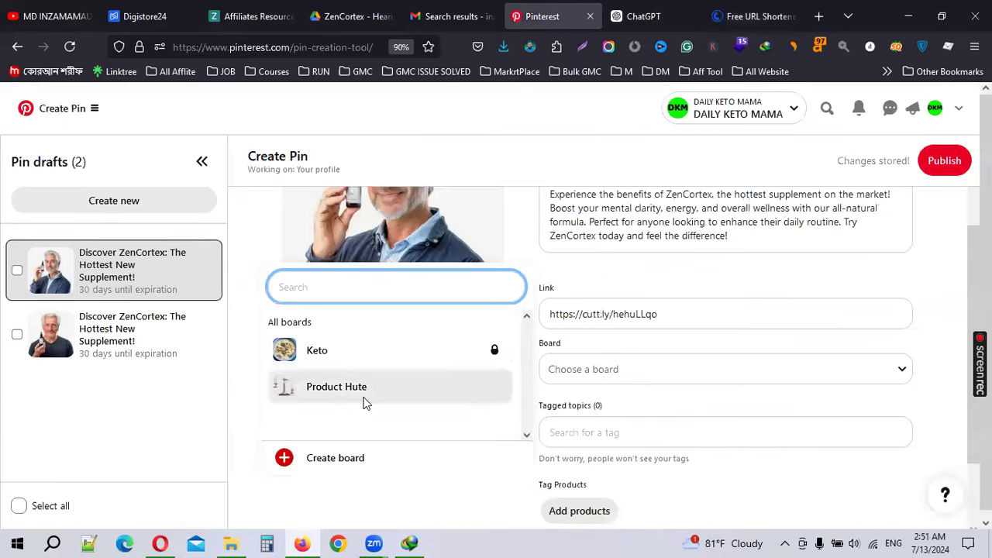
{"action": "left_click", "coordinate": [407, 428]}
{"action": "left_click", "coordinate": [645, 375]}
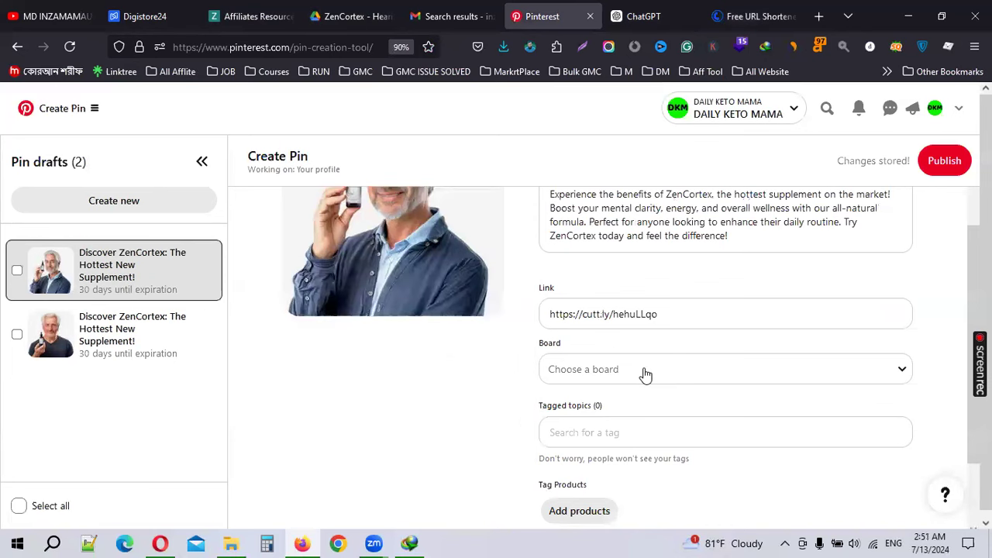
{"action": "left_click", "coordinate": [603, 379]}
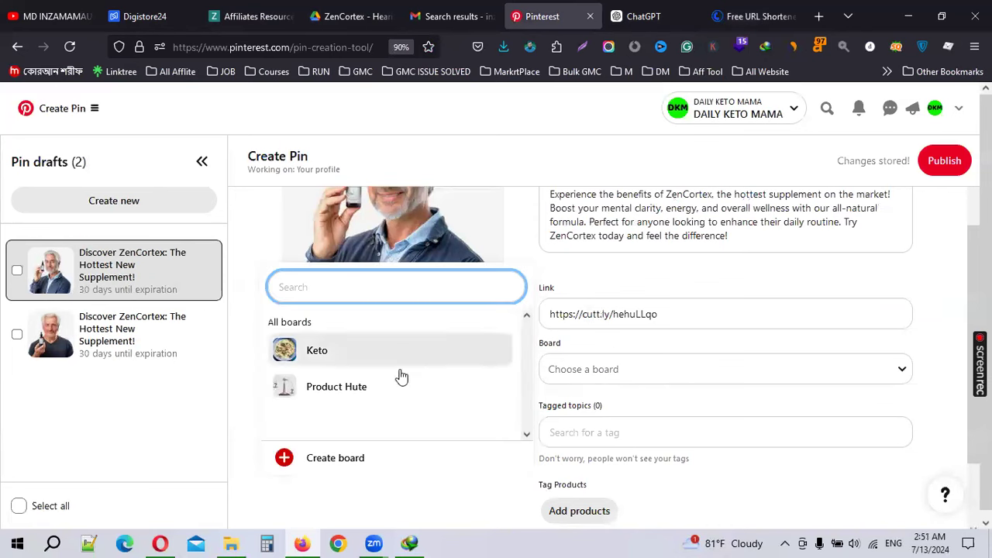
{"action": "left_click", "coordinate": [355, 458]}
{"action": "left_click", "coordinate": [475, 302]}
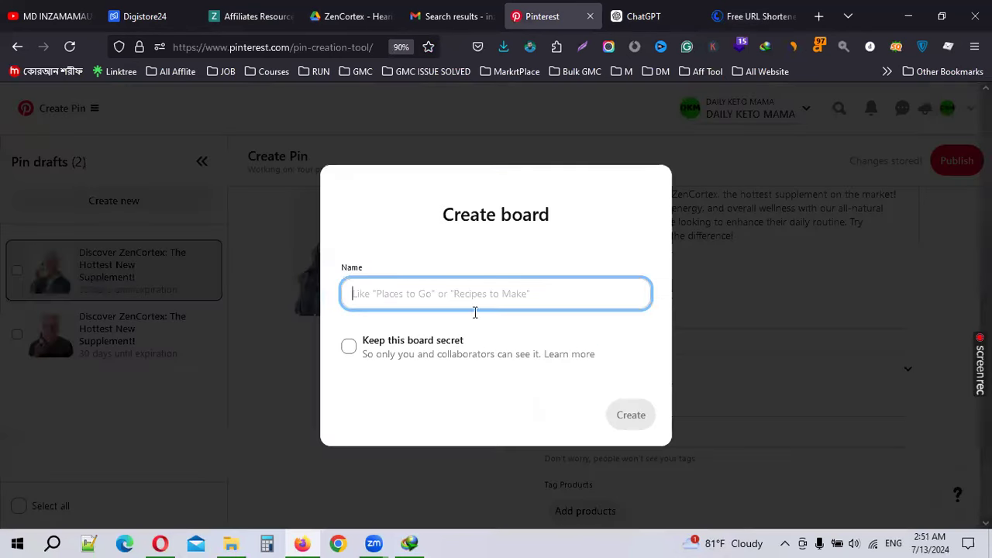
{"action": "key", "text": "Escape"}
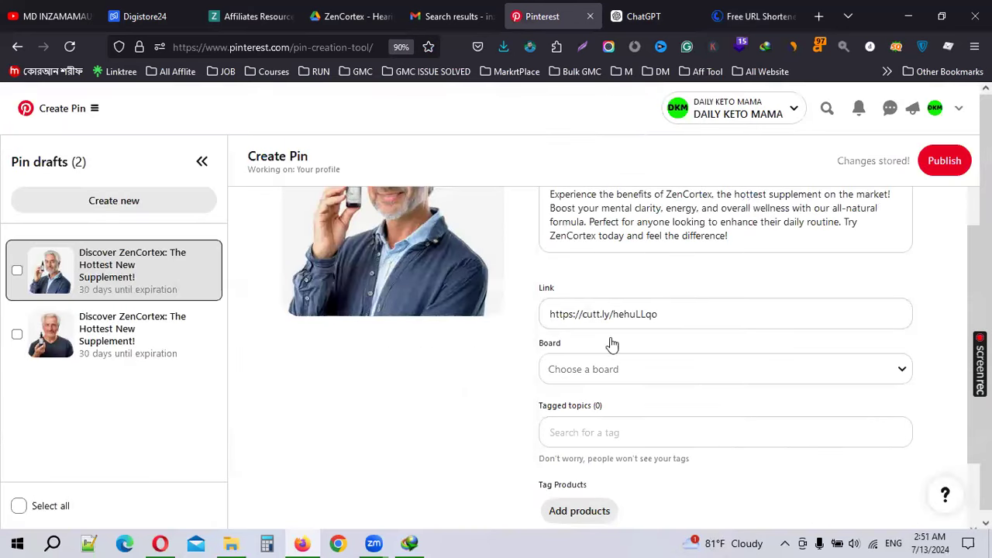
Open the Keywords folder inside the downloaded "ZenCortex - Hearing Loss & Tinnitus" folder on the desktop to find topics for the pin's tags.
{"action": "left_click", "coordinate": [636, 435]}
{"action": "scroll", "coordinate": [680, 432], "scroll_direction": "down", "scroll_amount": 1}
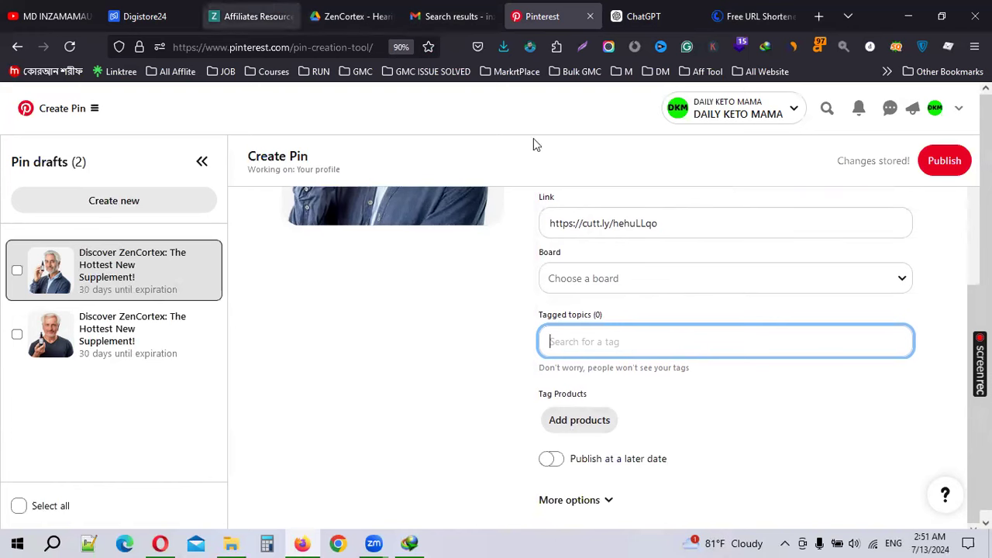
{"action": "left_click", "coordinate": [231, 543]}
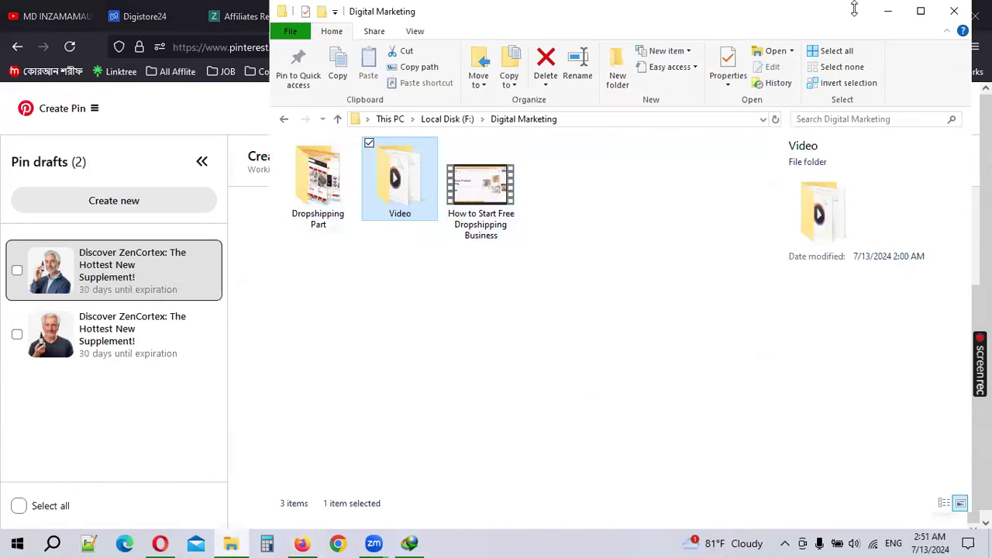
{"action": "left_click", "coordinate": [889, 13]}
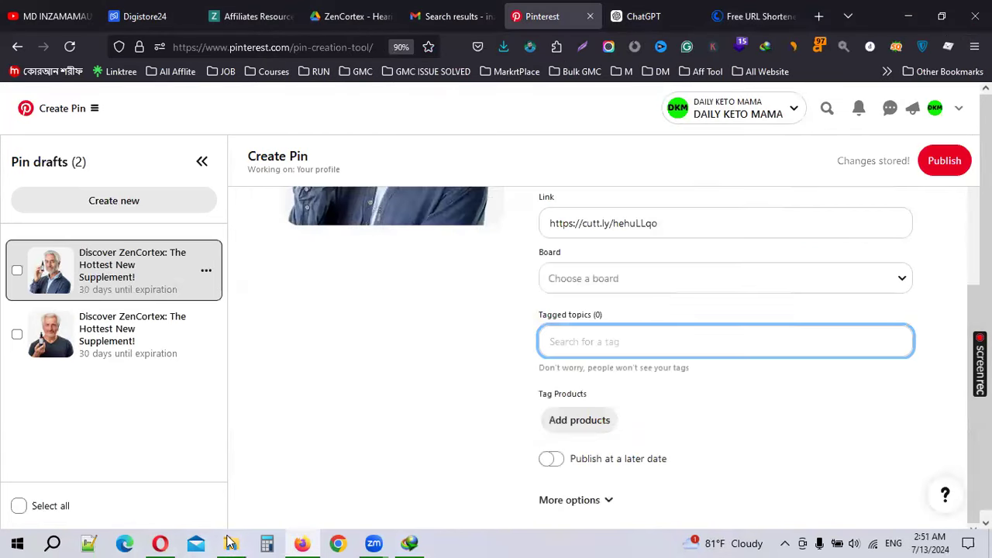
{"action": "left_click", "coordinate": [905, 16]}
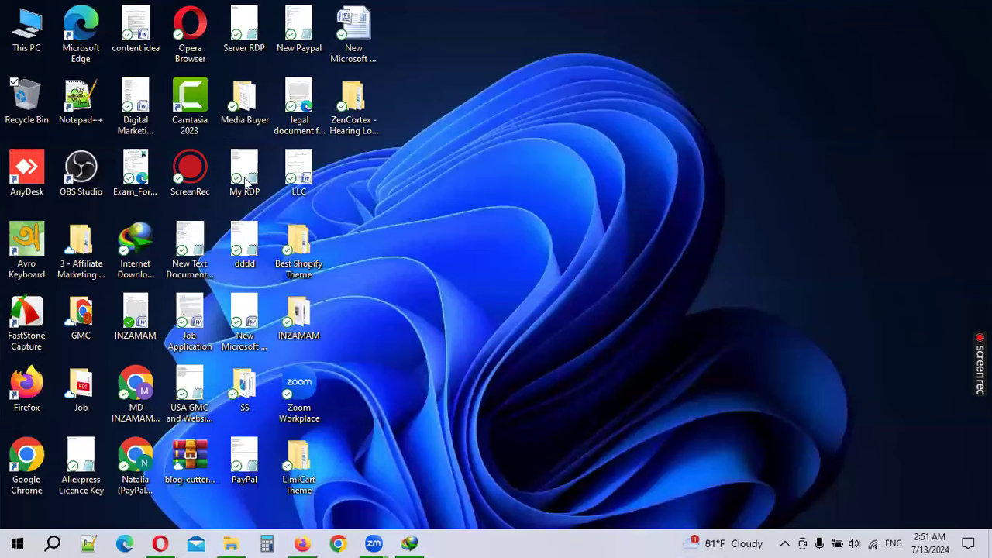
{"action": "double_click", "coordinate": [341, 103]}
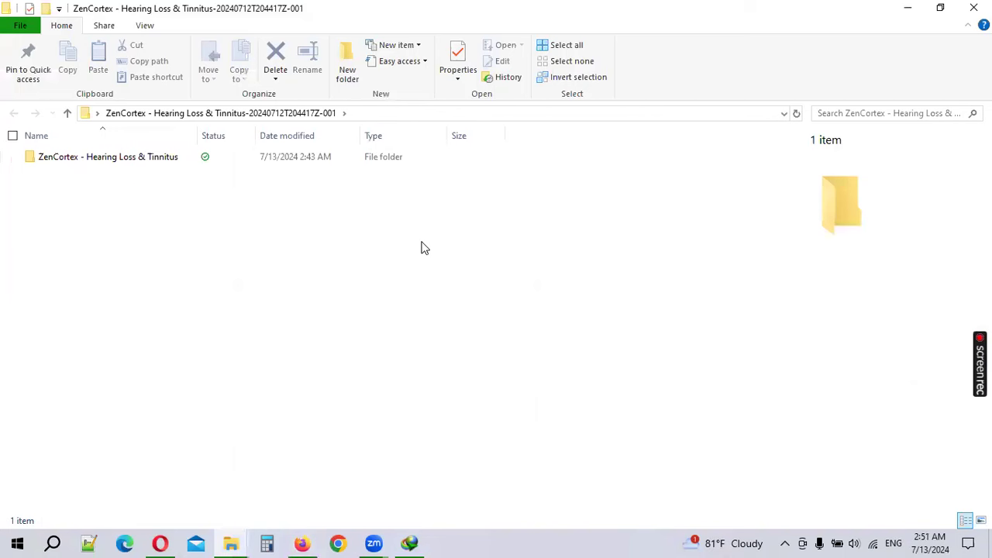
{"action": "double_click", "coordinate": [72, 159]}
{"action": "double_click", "coordinate": [66, 187]}
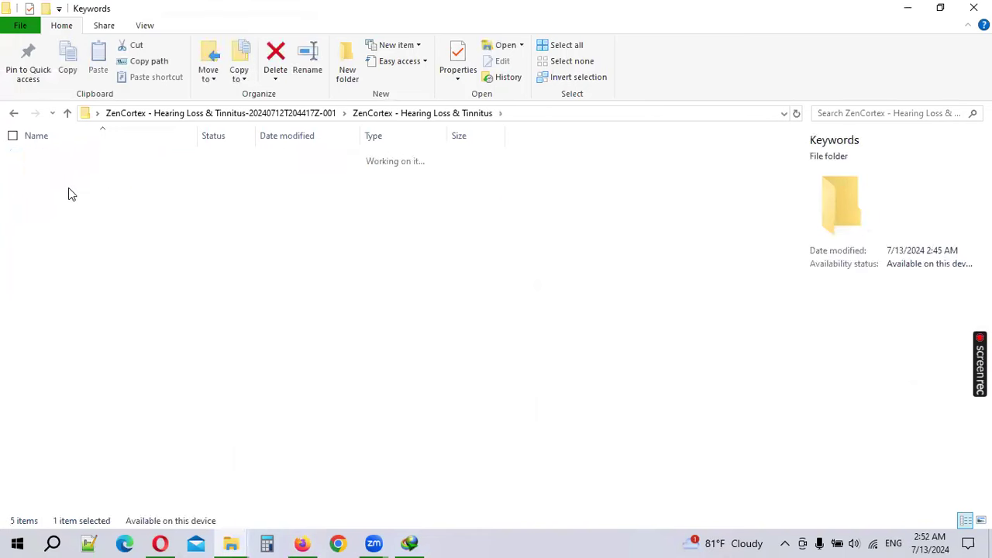
Open the Tinnitus Keywords workbook and copy cells A33:A53, from "Tinnitus relief vitamins" to "Tinnitus and hearing loss supplement".
{"action": "double_click", "coordinate": [58, 157]}
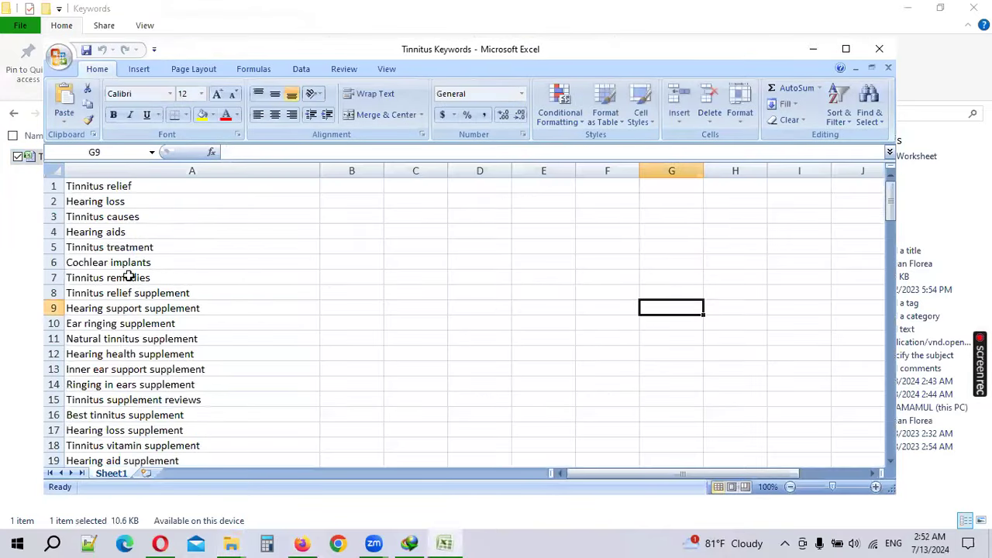
{"action": "scroll", "coordinate": [116, 275], "scroll_direction": "down", "scroll_amount": 10}
{"action": "left_click_drag", "start_coordinate": [68, 217], "coordinate": [124, 512]}
{"action": "key", "text": "ctrl+c"}
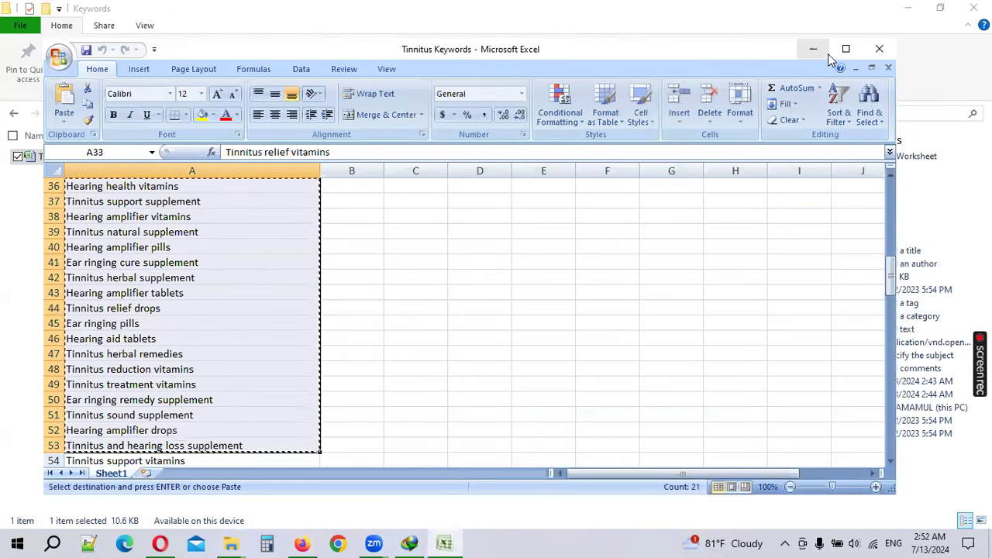
{"action": "left_click", "coordinate": [824, 52]}
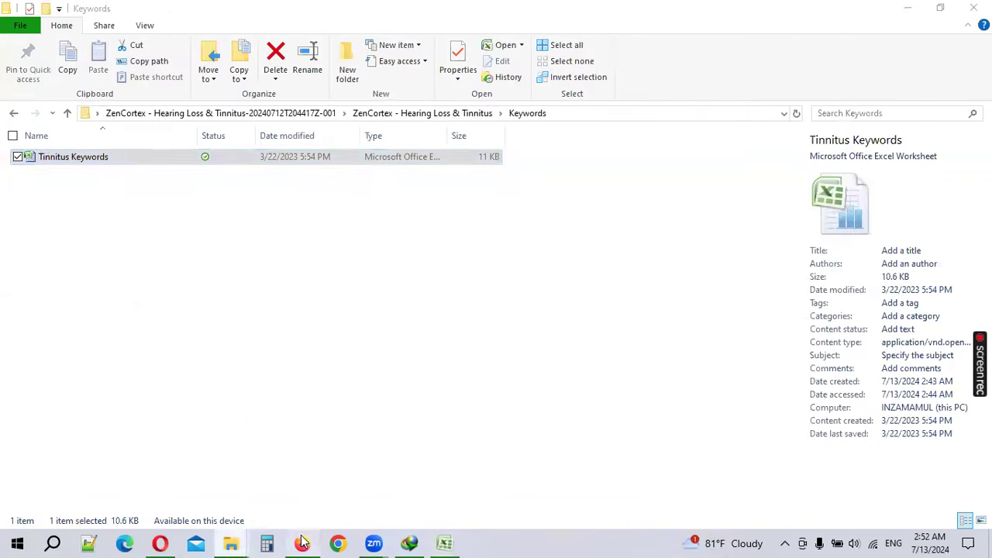
Switch to Pinterest in Firefox and paste the copied keywords into the tagged topics of both pin drafts.
{"action": "left_click", "coordinate": [303, 543]}
{"action": "key", "text": "ctrl+v"}
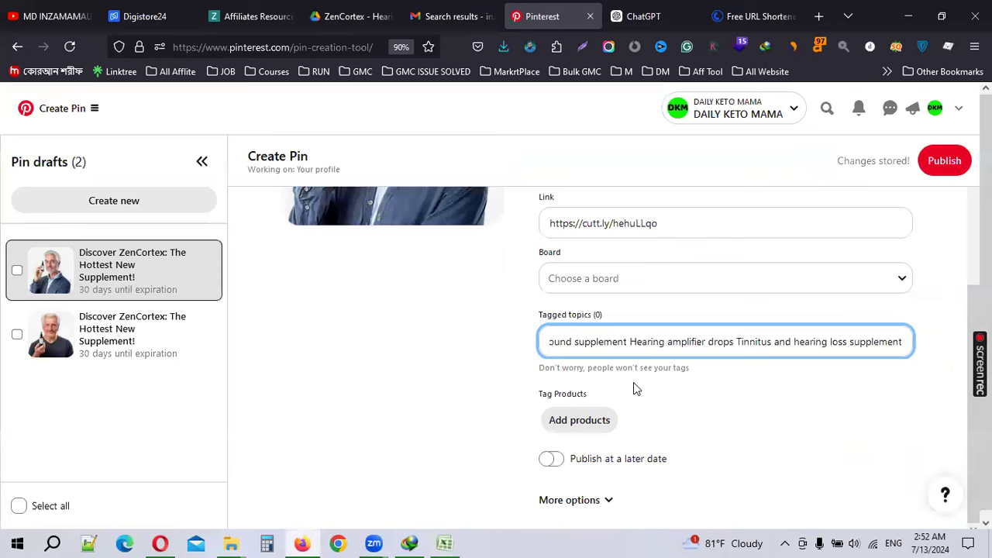
{"action": "key", "text": "ctrl+z"}
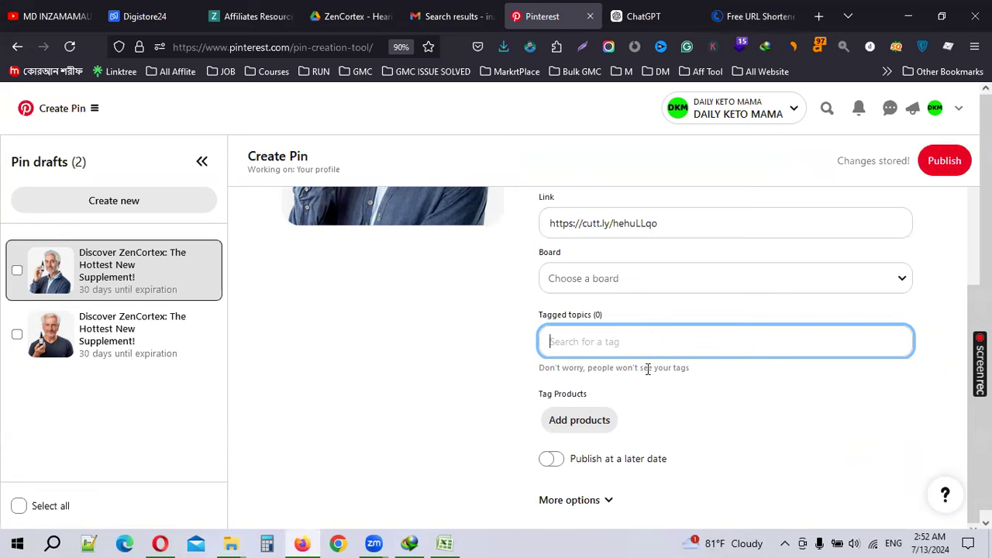
{"action": "left_click", "coordinate": [182, 330]}
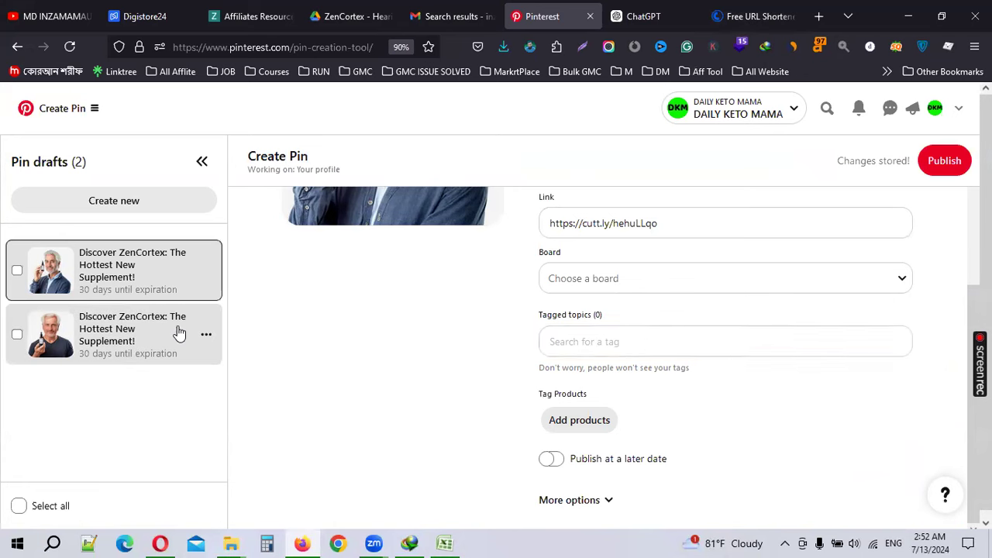
{"action": "left_click", "coordinate": [659, 352]}
{"action": "key", "text": "ctrl+v"}
{"action": "left_click", "coordinate": [137, 271]}
{"action": "left_click", "coordinate": [633, 348]}
{"action": "key", "text": "ctrl+v"}
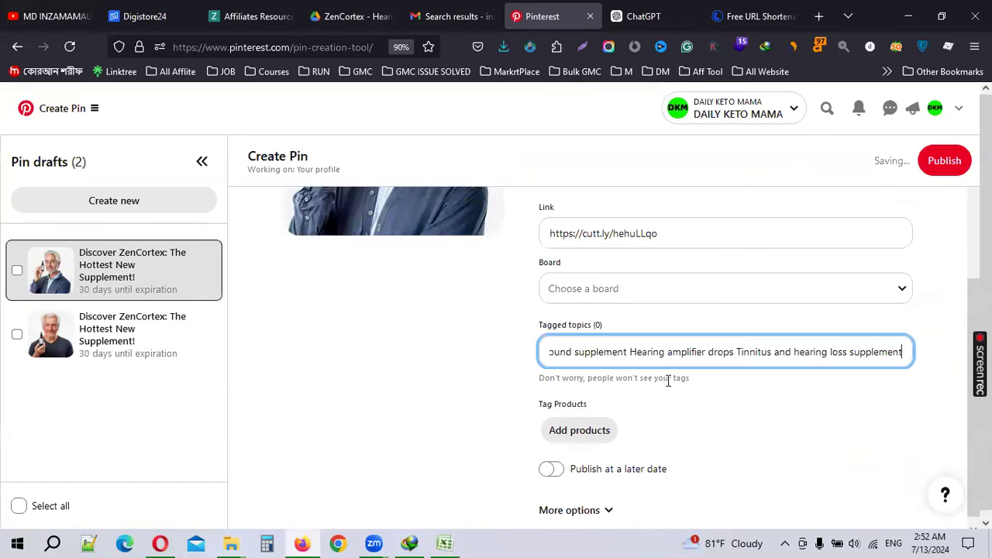
Select both ZenCortex pin drafts and publish them together.
{"action": "scroll", "coordinate": [593, 429], "scroll_direction": "up", "scroll_amount": 3}
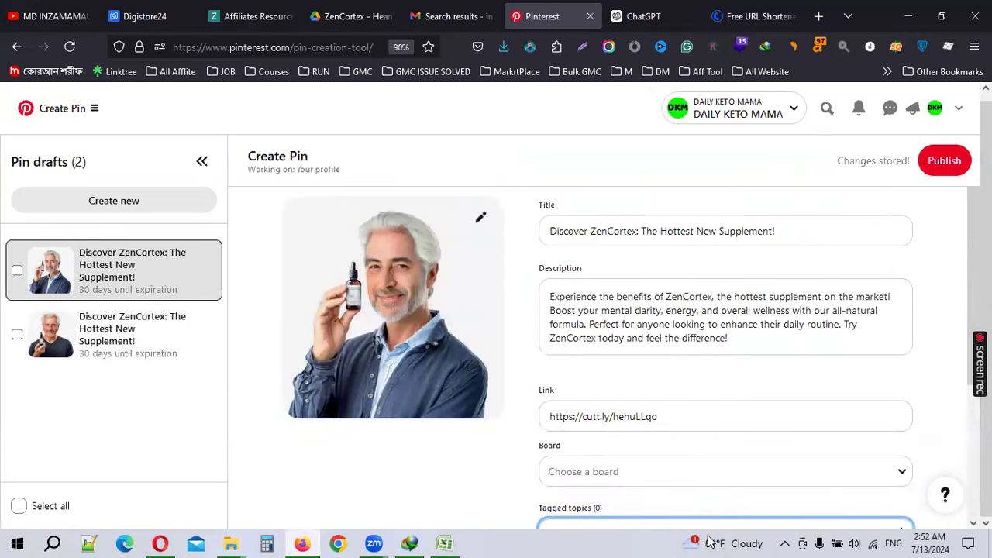
{"action": "scroll", "coordinate": [105, 459], "scroll_direction": "down", "scroll_amount": 3}
{"action": "left_click", "coordinate": [17, 505]}
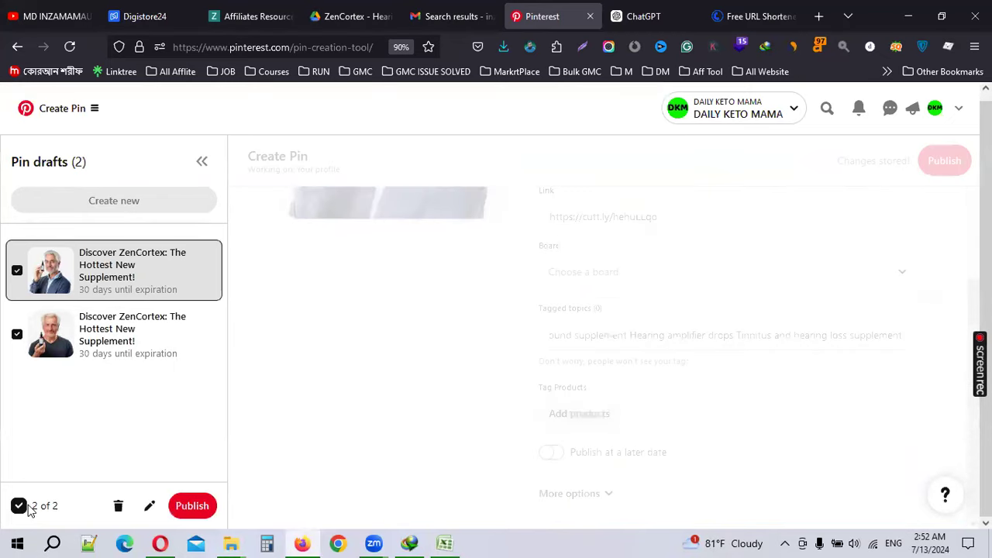
{"action": "left_click", "coordinate": [194, 508]}
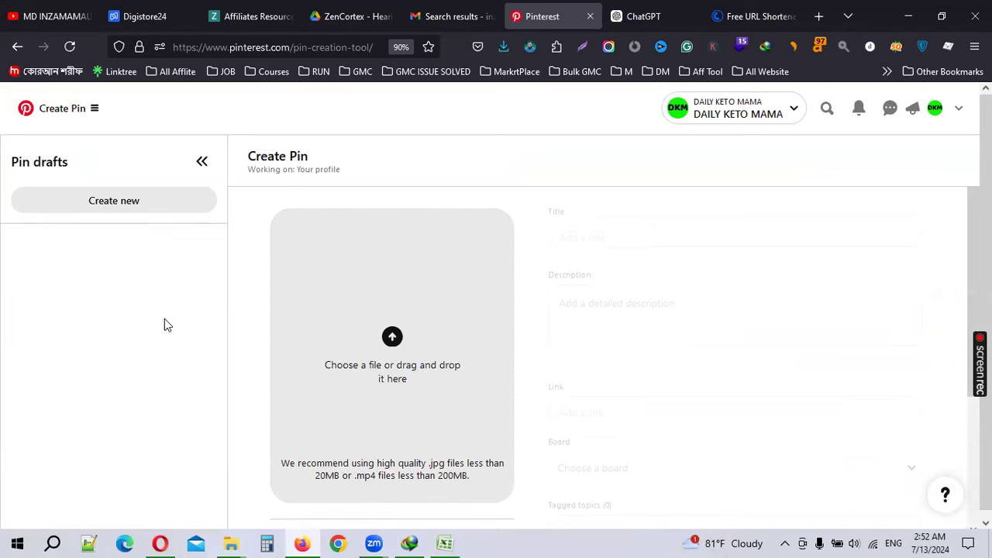
Go to the DAILY KETO MAMA profile's created pins and open the new ZenCortex pin showing the man in the blue shirt.
{"action": "left_click", "coordinate": [99, 109]}
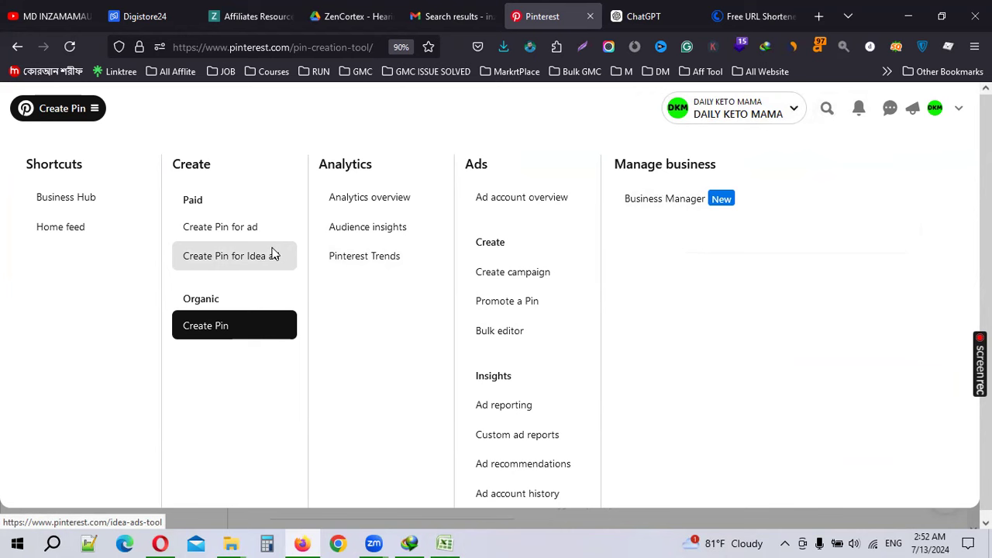
{"action": "left_click", "coordinate": [934, 112]}
{"action": "scroll", "coordinate": [516, 310], "scroll_direction": "down", "scroll_amount": 3}
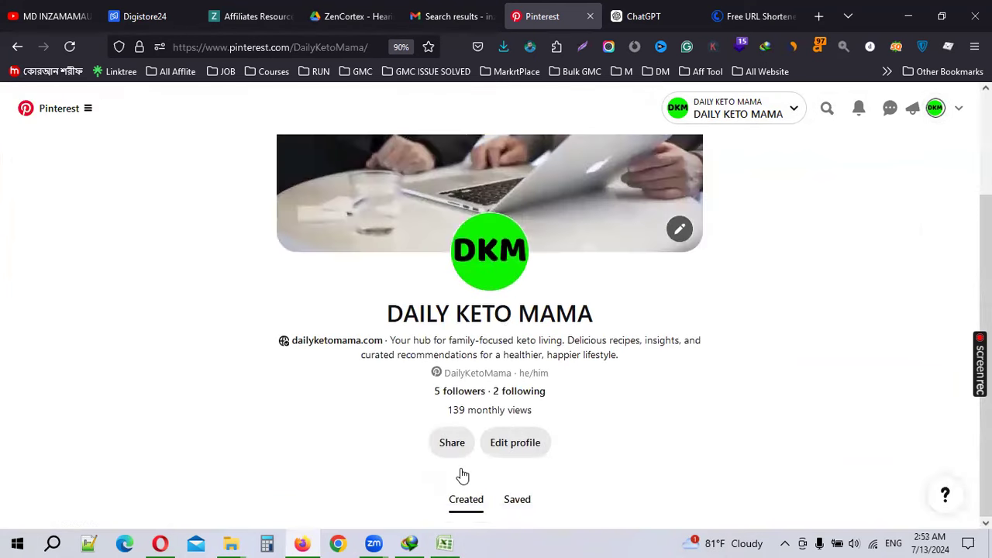
{"action": "scroll", "coordinate": [538, 379], "scroll_direction": "down", "scroll_amount": 5}
{"action": "scroll", "coordinate": [476, 354], "scroll_direction": "up", "scroll_amount": 1}
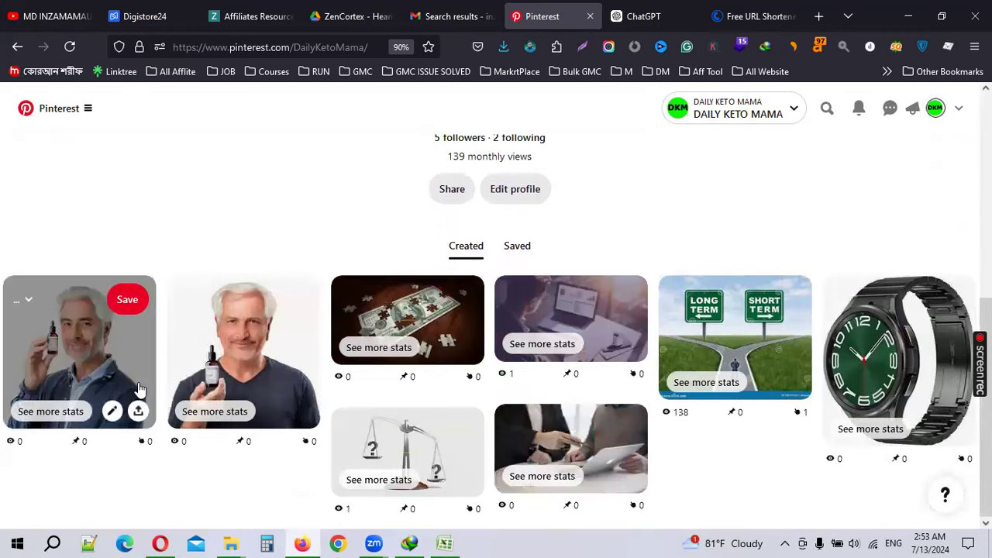
{"action": "left_click", "coordinate": [48, 352]}
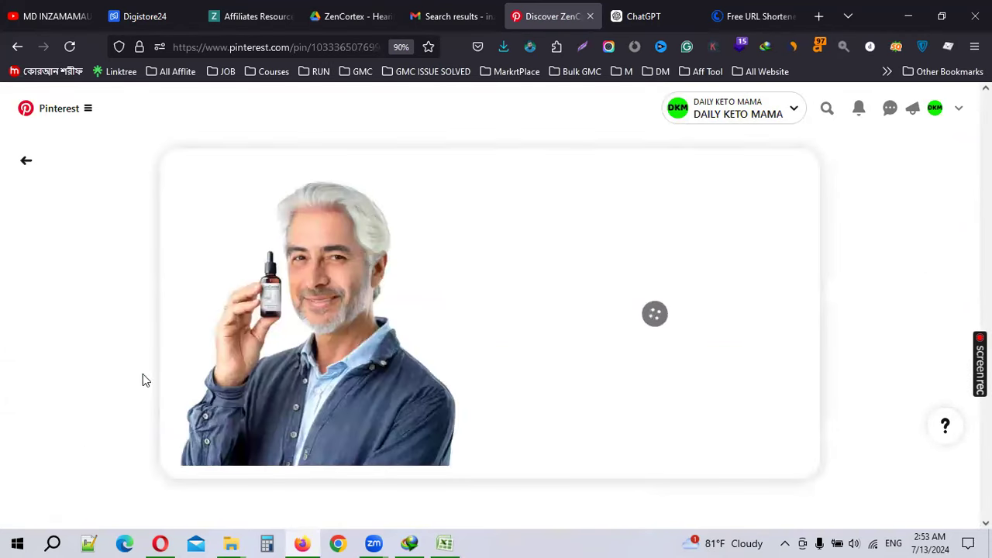
Expand the published pin's full description and review its title, text and details.
{"action": "scroll", "coordinate": [442, 361], "scroll_direction": "down", "scroll_amount": 1}
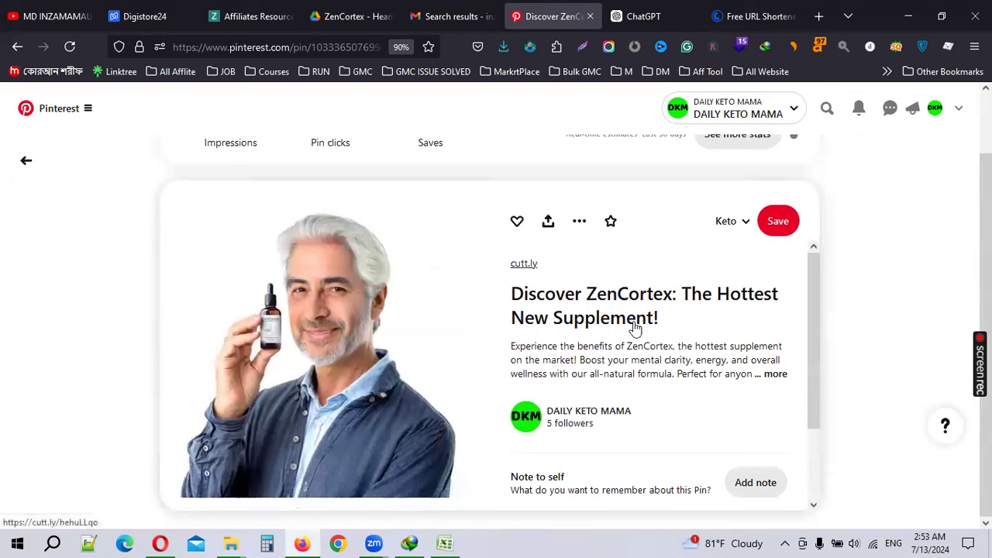
{"action": "left_click", "coordinate": [781, 376]}
{"action": "scroll", "coordinate": [627, 381], "scroll_direction": "down", "scroll_amount": 2}
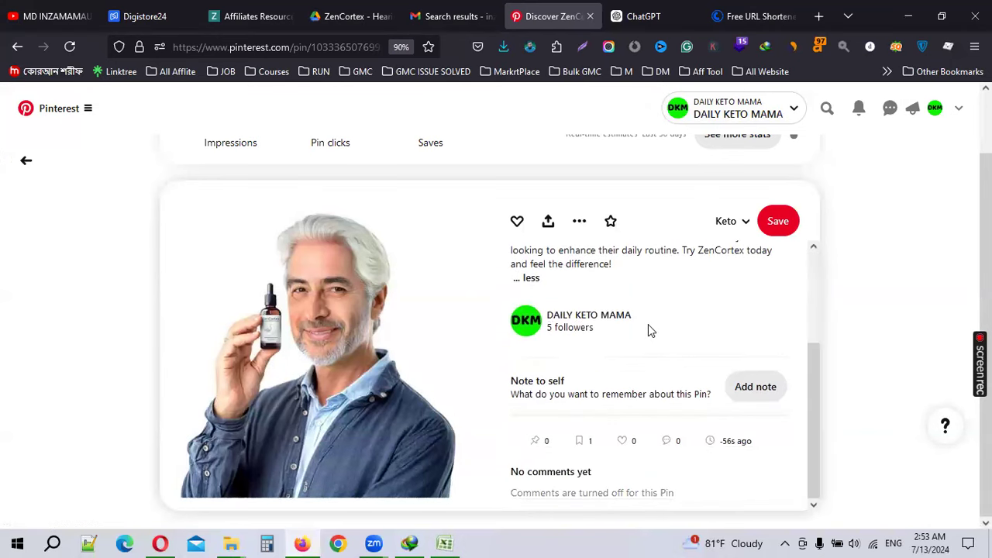
{"action": "scroll", "coordinate": [649, 329], "scroll_direction": "up", "scroll_amount": 3}
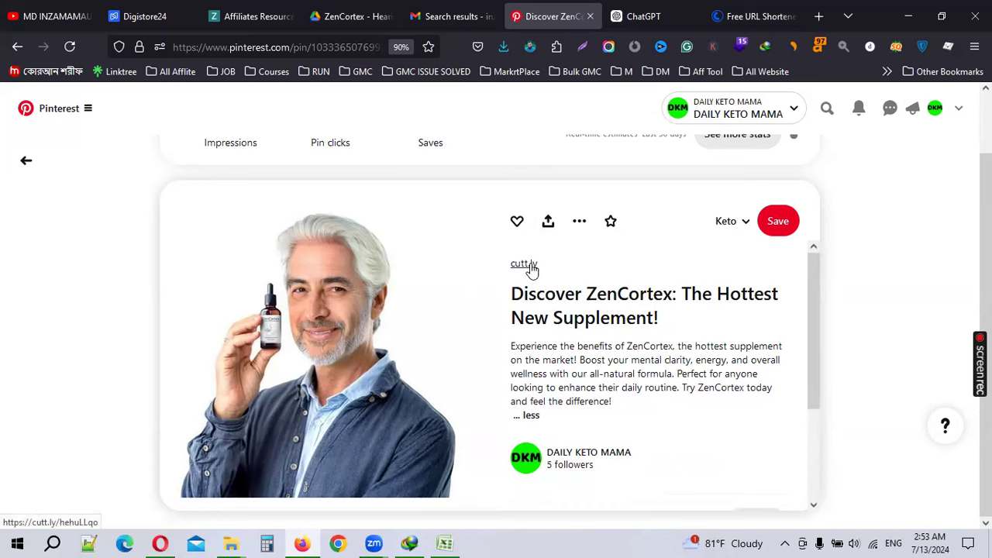
Follow the pin's cutt.ly link and examine the discounted ZenCortex packages and their prices on the sales page.
{"action": "left_click", "coordinate": [530, 266]}
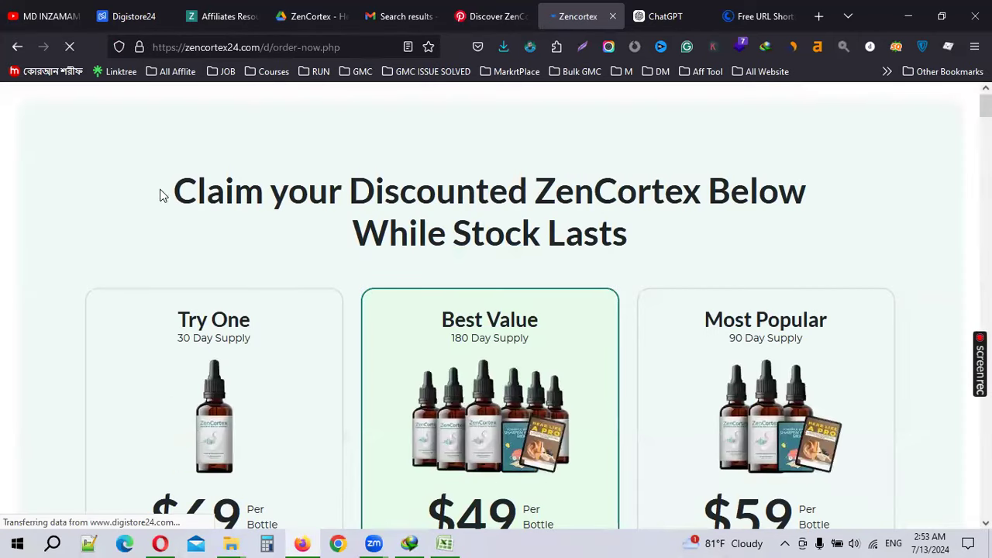
{"action": "left_click_drag", "start_coordinate": [170, 192], "coordinate": [659, 246]}
{"action": "left_click", "coordinate": [605, 232]}
{"action": "scroll", "coordinate": [481, 221], "scroll_direction": "down", "scroll_amount": 2}
{"action": "scroll", "coordinate": [463, 240], "scroll_direction": "down", "scroll_amount": 4}
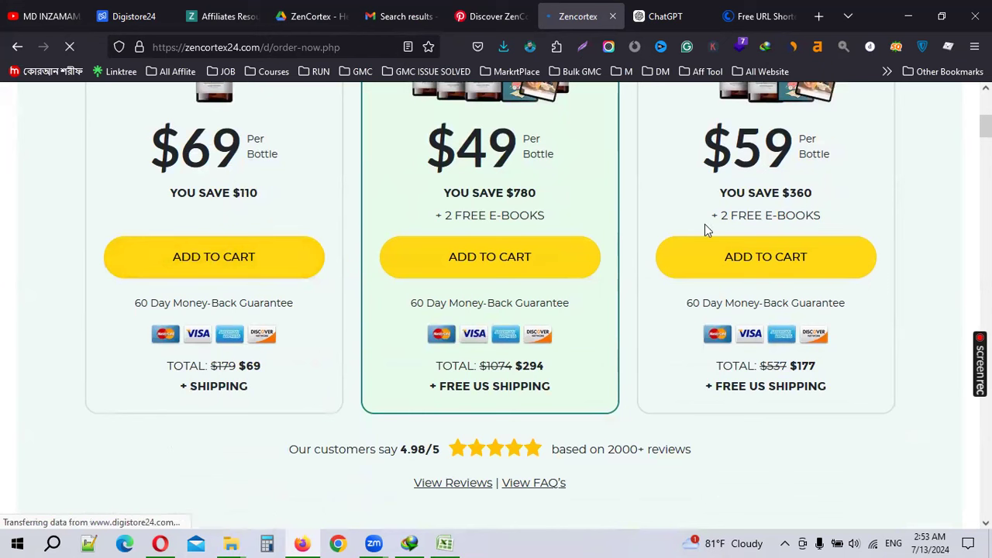
{"action": "scroll", "coordinate": [490, 240], "scroll_direction": "down", "scroll_amount": 4}
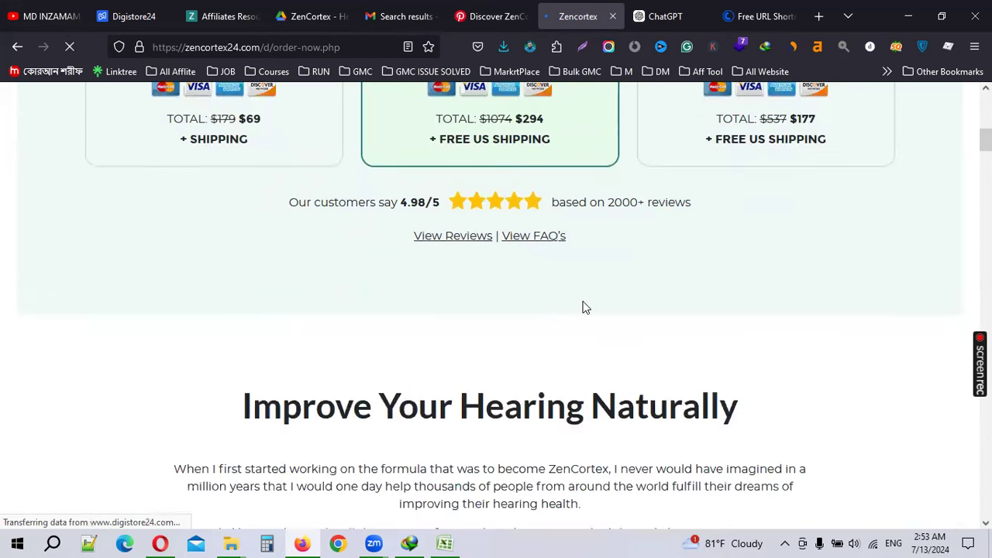
{"action": "scroll", "coordinate": [585, 306], "scroll_direction": "up", "scroll_amount": 2}
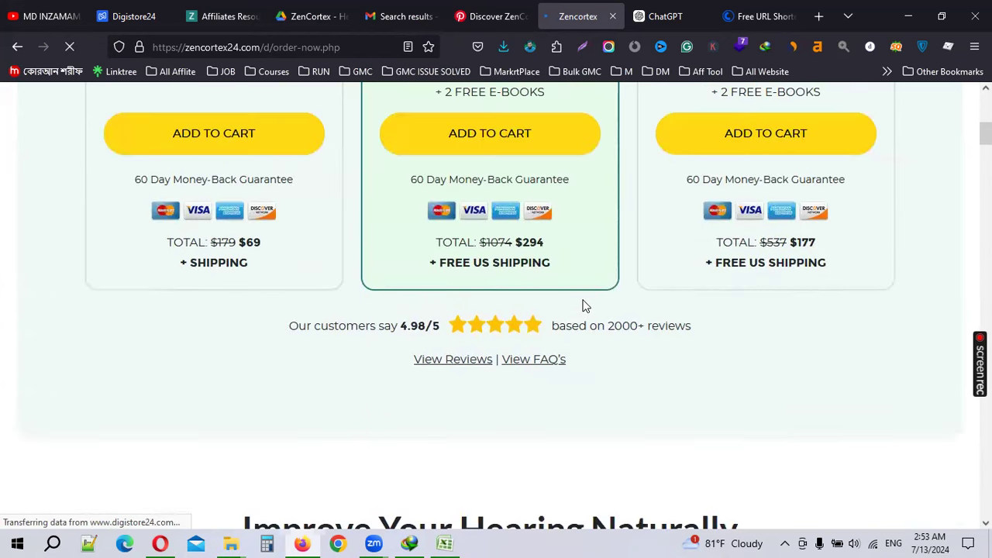
{"action": "scroll", "coordinate": [585, 306], "scroll_direction": "up", "scroll_amount": 4}
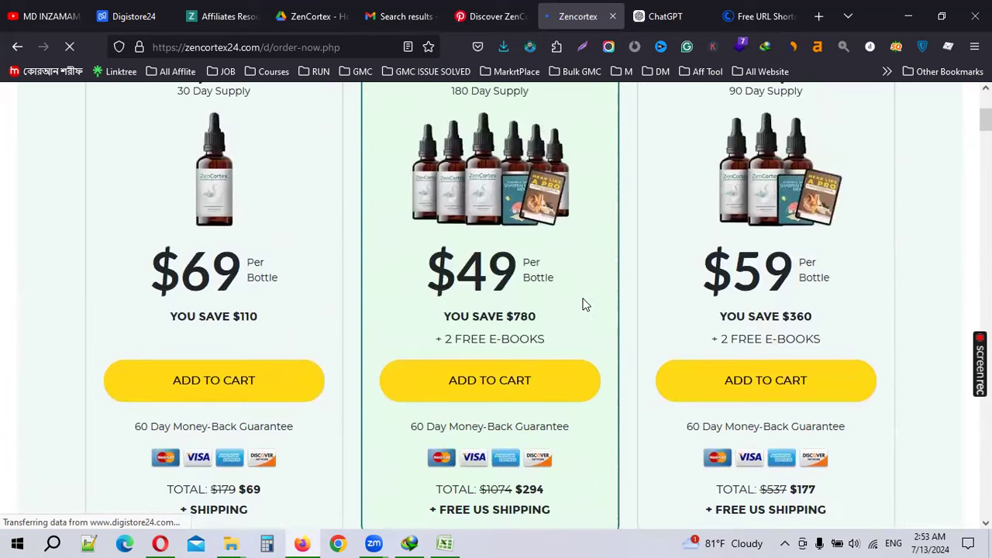
Examine the rest of the ZenCortex sales page, including the ingredients, customer section, FAQ, scientific references and footer.
{"action": "scroll", "coordinate": [585, 305], "scroll_direction": "down", "scroll_amount": 18}
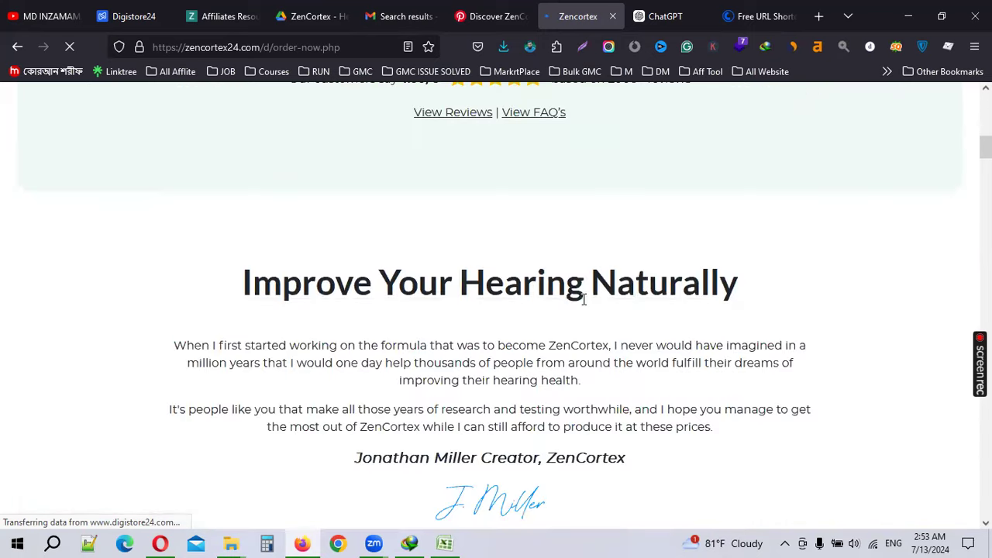
{"action": "scroll", "coordinate": [585, 308], "scroll_direction": "down", "scroll_amount": 4}
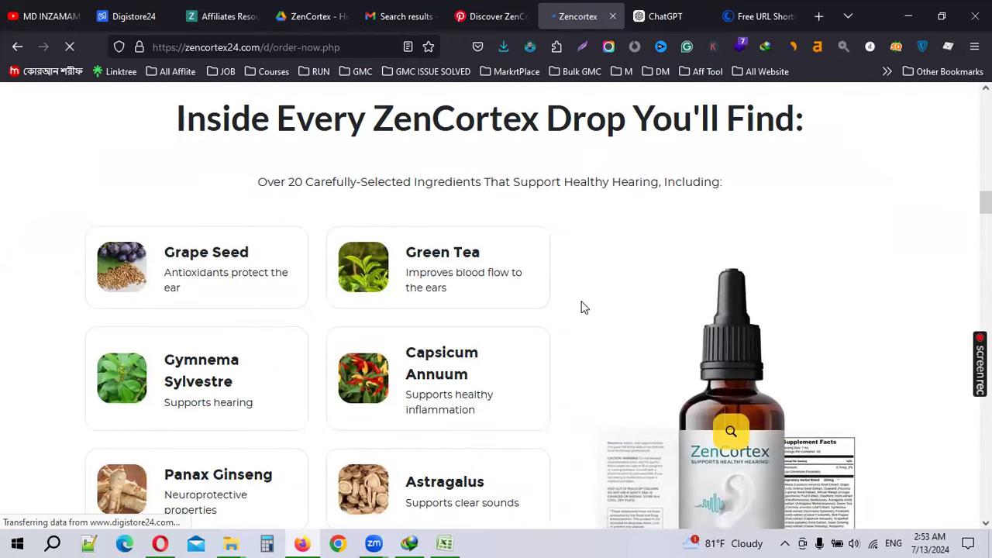
{"action": "scroll", "coordinate": [585, 308], "scroll_direction": "down", "scroll_amount": 6}
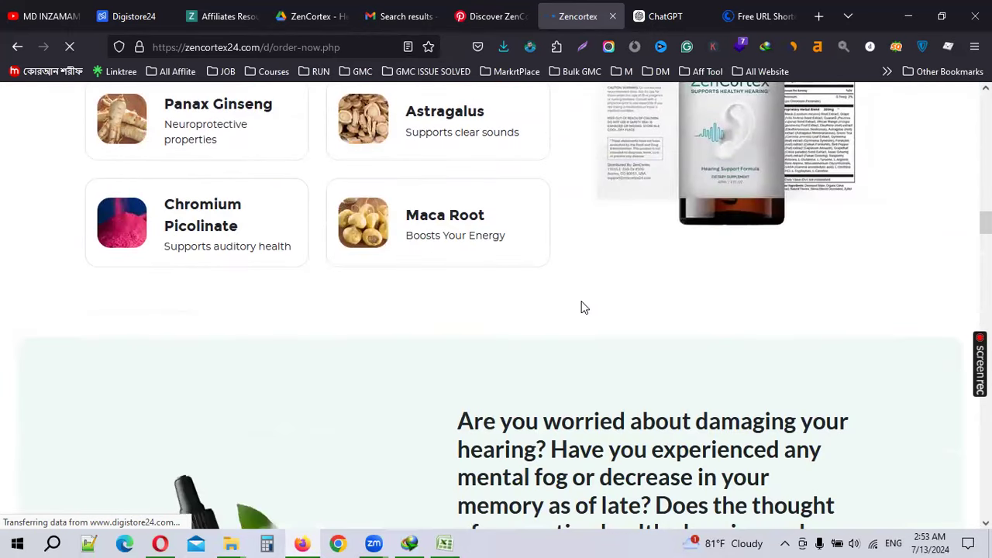
{"action": "scroll", "coordinate": [585, 308], "scroll_direction": "down", "scroll_amount": 8}
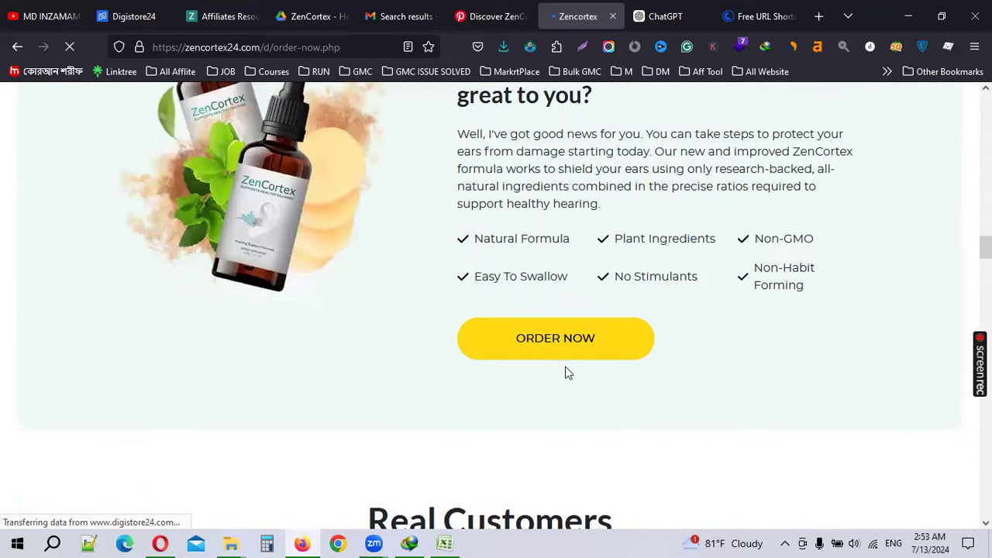
{"action": "scroll", "coordinate": [561, 364], "scroll_direction": "down", "scroll_amount": 20}
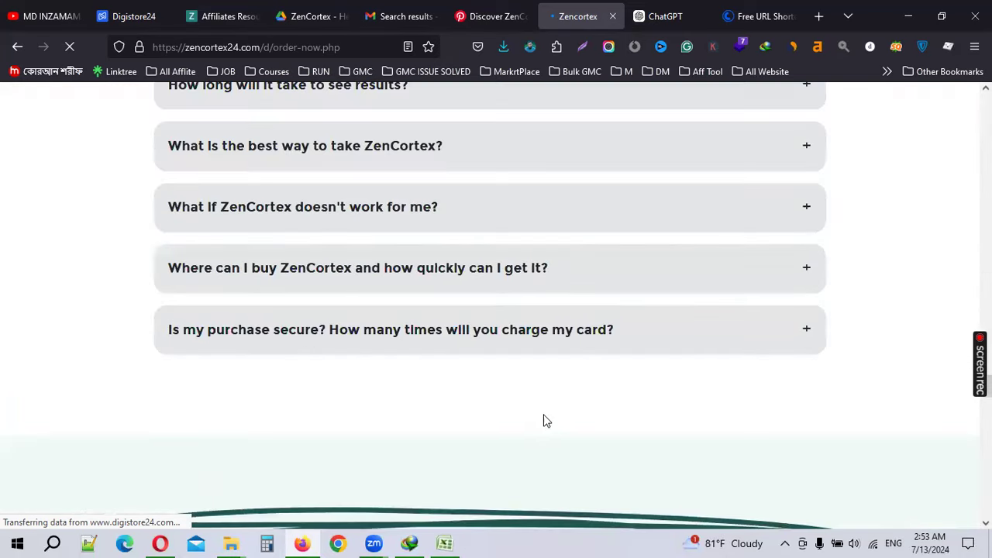
{"action": "scroll", "coordinate": [543, 419], "scroll_direction": "down", "scroll_amount": 6}
{"action": "scroll", "coordinate": [558, 425], "scroll_direction": "down", "scroll_amount": 4}
{"action": "scroll", "coordinate": [559, 432], "scroll_direction": "up", "scroll_amount": 5}
{"action": "scroll", "coordinate": [561, 432], "scroll_direction": "down", "scroll_amount": 15}
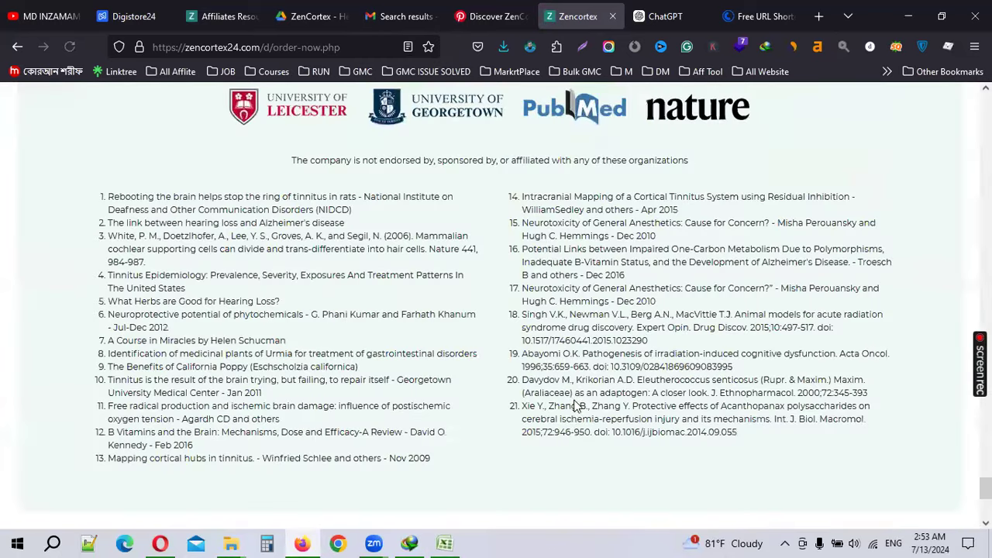
{"action": "scroll", "coordinate": [575, 431], "scroll_direction": "down", "scroll_amount": 2}
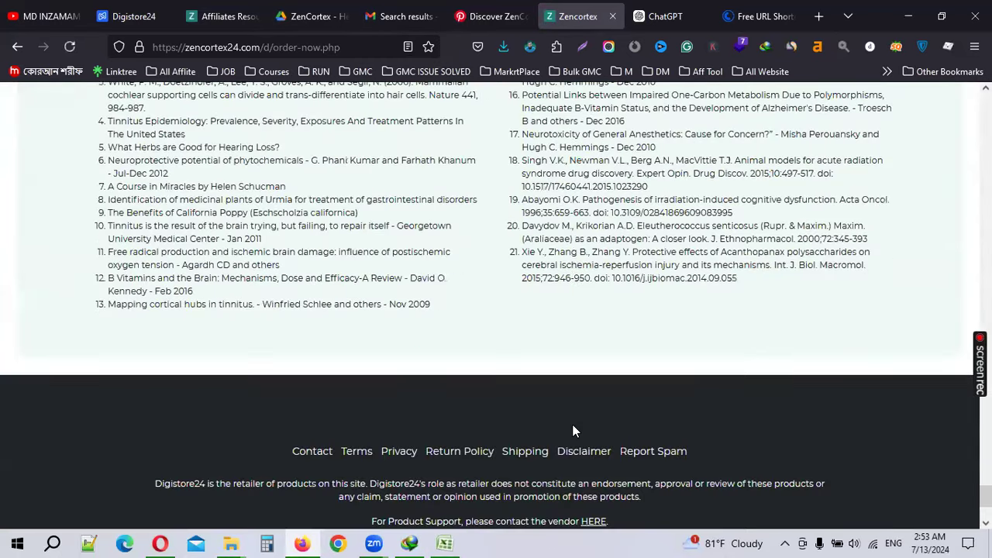
{"action": "scroll", "coordinate": [574, 431], "scroll_direction": "up", "scroll_amount": 1}
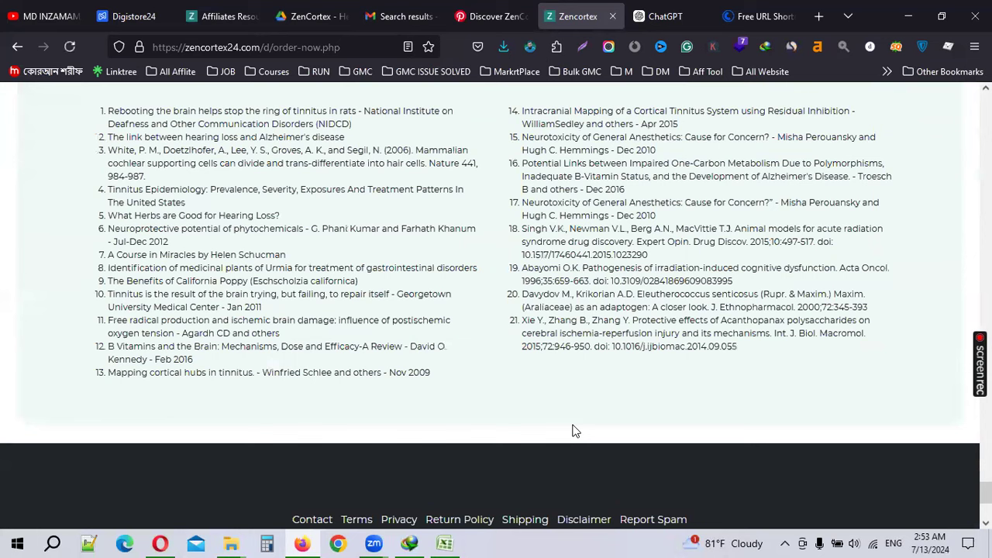